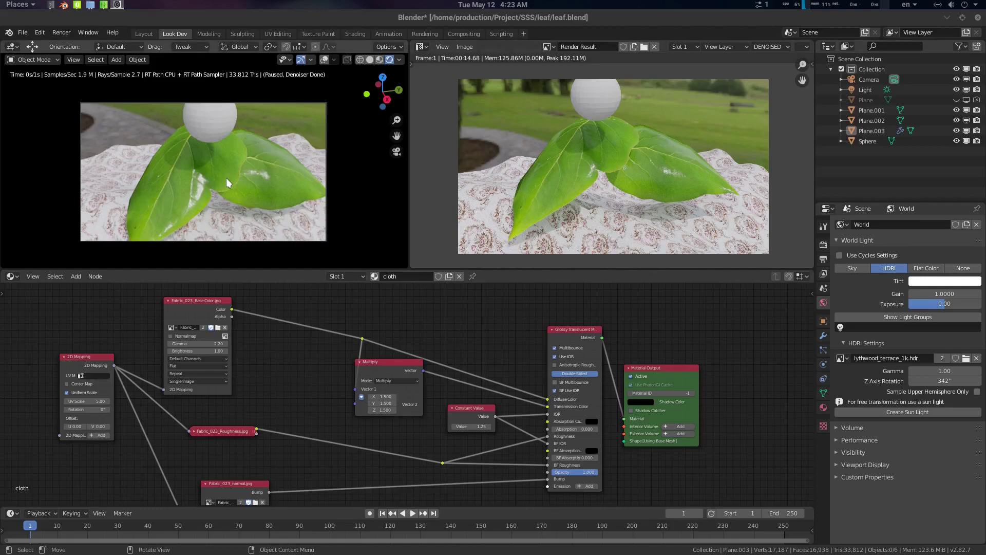
Examine the rendered leaves and the fabric beneath them from behind, farther away and close up
{"action": "middle_click_drag", "start_coordinate": [226, 177], "coordinate": [275, 159]}
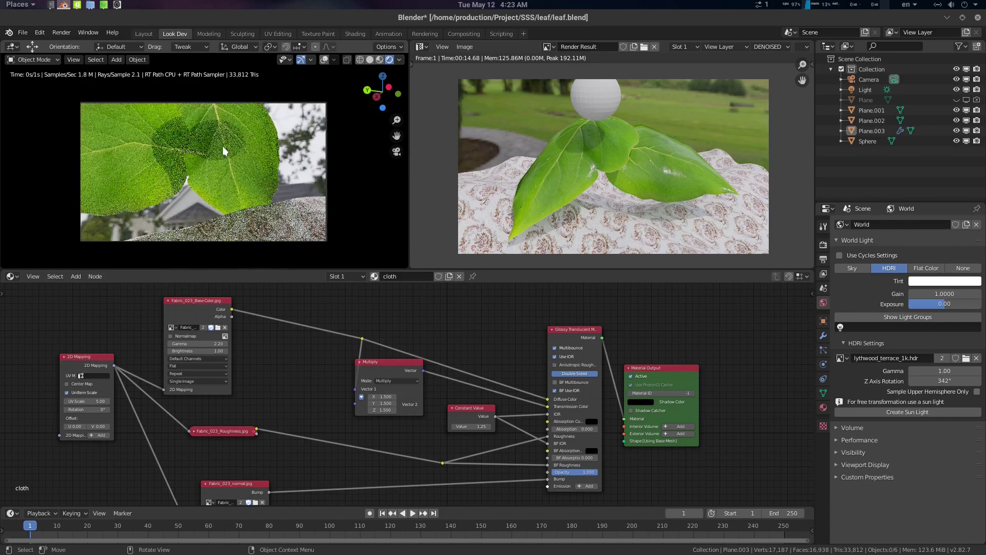
{"action": "scroll", "coordinate": [222, 180], "scroll_direction": "down", "scroll_amount": 2}
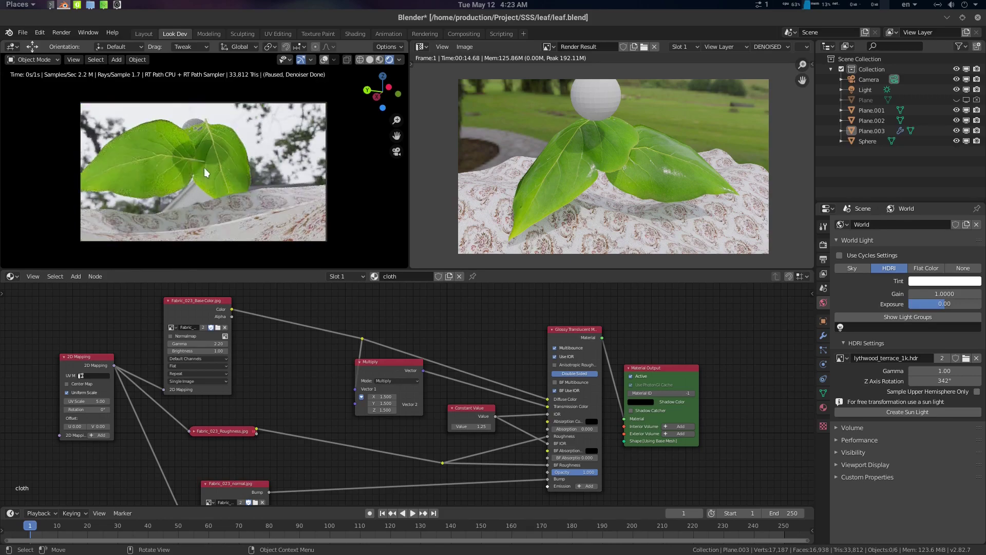
{"action": "middle_click_drag", "start_coordinate": [204, 172], "coordinate": [267, 132]}
{"action": "scroll", "coordinate": [244, 176], "scroll_direction": "up", "scroll_amount": 3}
{"action": "scroll", "coordinate": [252, 161], "scroll_direction": "up", "scroll_amount": 2}
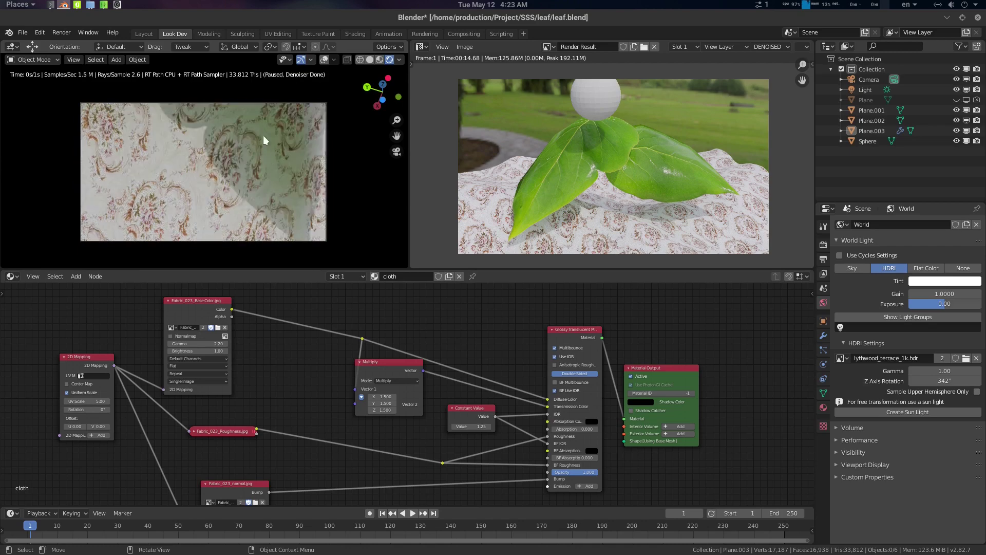
{"action": "middle_click_drag", "start_coordinate": [279, 167], "coordinate": [262, 123]}
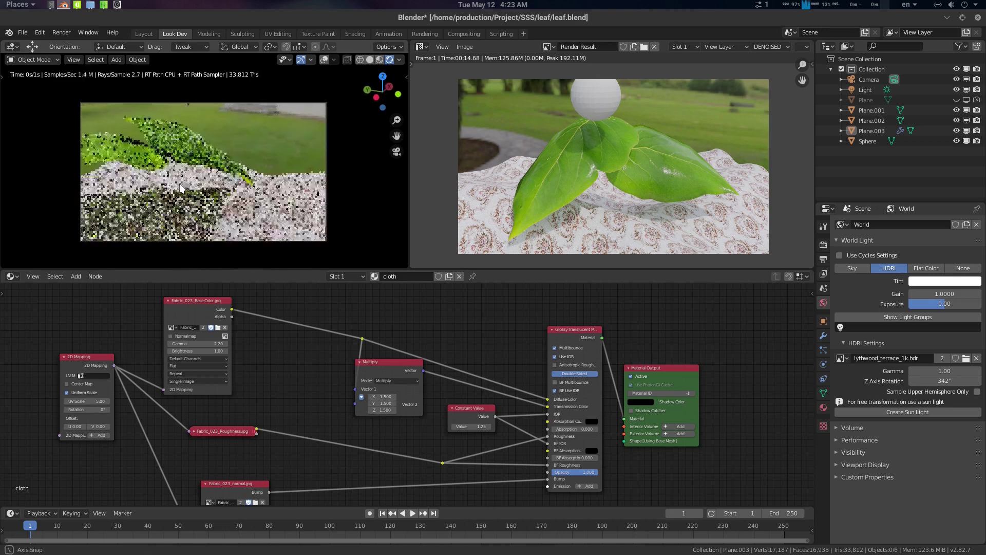
Inspect the Plane.002 leaf in solid shading and in material preview from several angles
{"action": "left_click", "coordinate": [370, 60]}
{"action": "mouse_move", "coordinate": [238, 154]}
{"action": "middle_mouse_down"}
{"action": "mouse_move", "coordinate": [252, 162]}
{"action": "mouse_move", "coordinate": [238, 191]}
{"action": "mouse_move", "coordinate": [201, 184]}
{"action": "mouse_move", "coordinate": [268, 173]}
{"action": "middle_mouse_up"}
{"action": "left_click", "coordinate": [314, 122]}
{"action": "scroll", "coordinate": [328, 157], "scroll_direction": "down", "scroll_amount": 3}
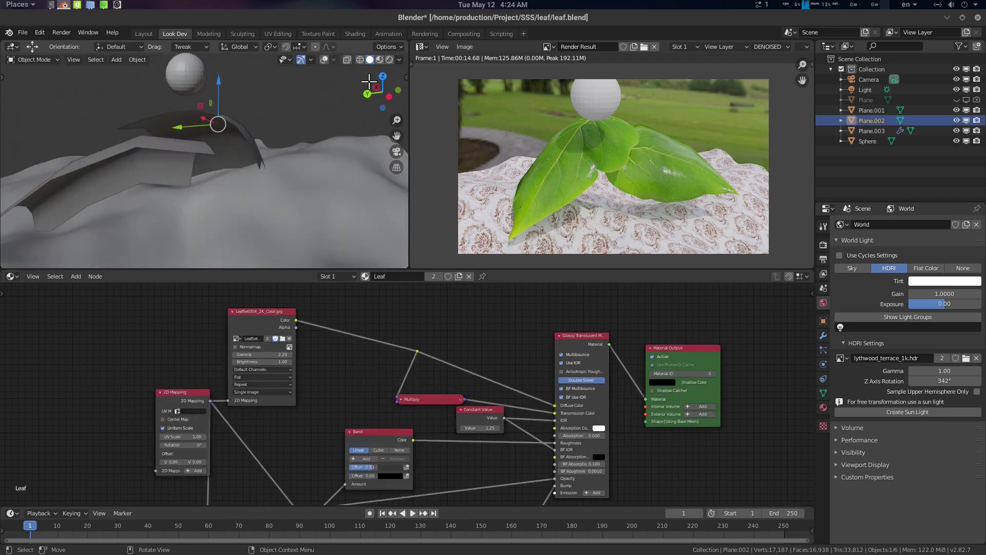
{"action": "left_click", "coordinate": [381, 60]}
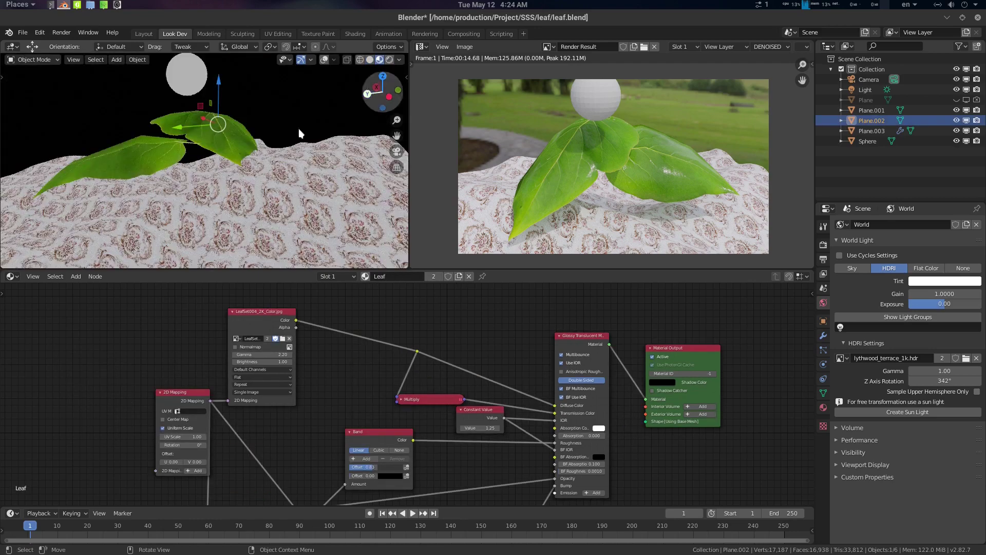
{"action": "mouse_move", "coordinate": [300, 132]}
{"action": "middle_mouse_down"}
{"action": "mouse_move", "coordinate": [232, 152]}
{"action": "mouse_move", "coordinate": [219, 152]}
{"action": "mouse_move", "coordinate": [215, 137]}
{"action": "middle_mouse_up"}
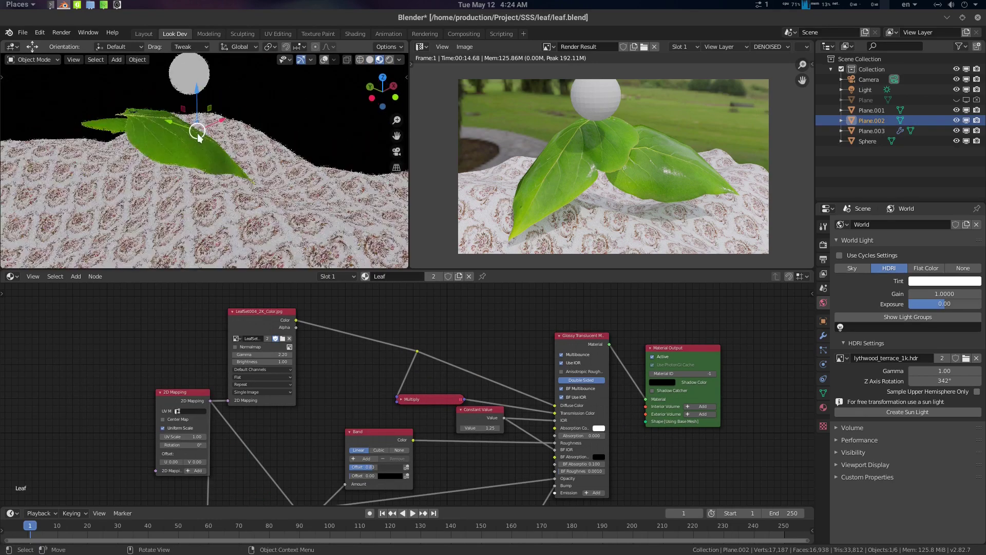
{"action": "middle_click_drag", "start_coordinate": [240, 170], "coordinate": [240, 157]}
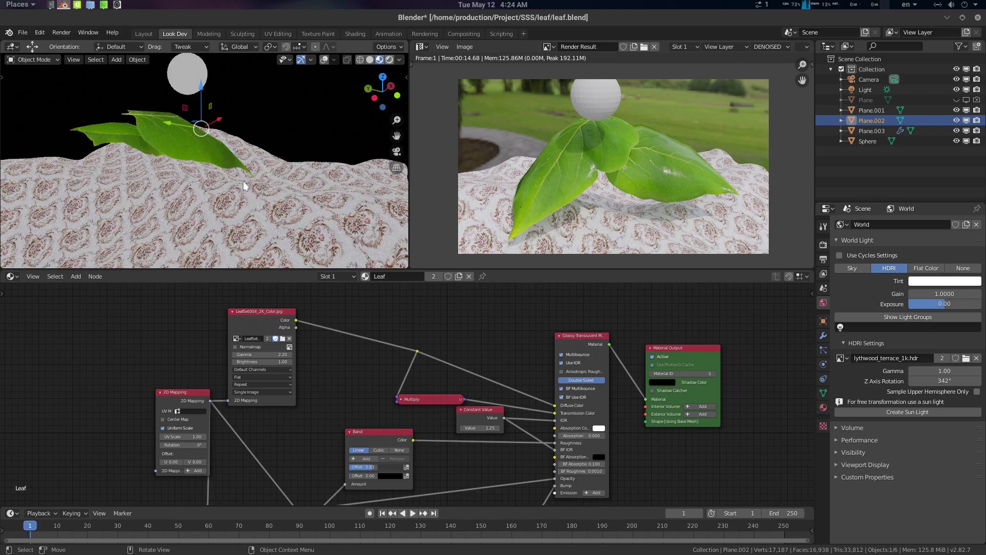
{"action": "mouse_move", "coordinate": [179, 168]}
{"action": "middle_mouse_down"}
{"action": "mouse_move", "coordinate": [203, 154]}
{"action": "mouse_move", "coordinate": [208, 172]}
{"action": "mouse_move", "coordinate": [224, 155]}
{"action": "mouse_move", "coordinate": [274, 155]}
{"action": "mouse_move", "coordinate": [254, 157]}
{"action": "mouse_move", "coordinate": [234, 177]}
{"action": "middle_mouse_up"}
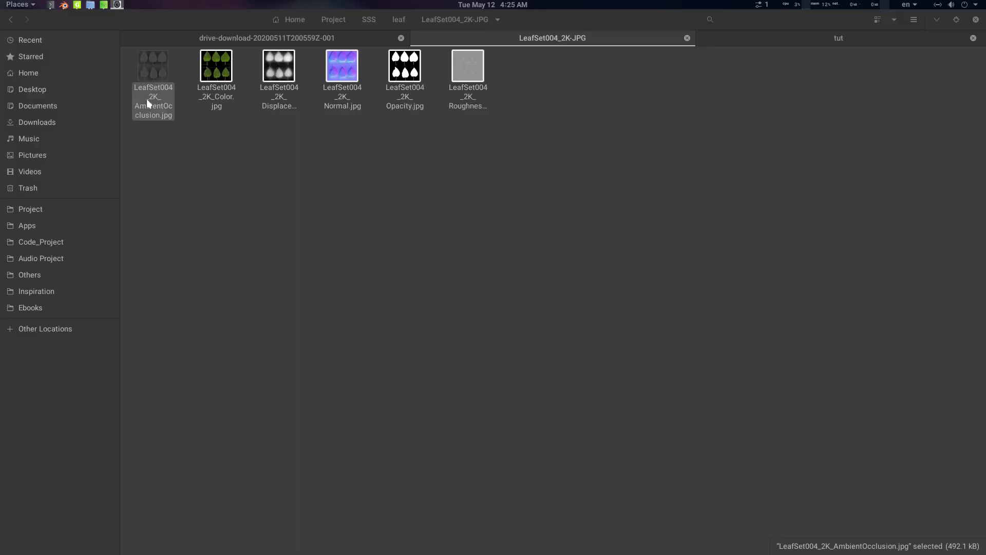
Look through the leaf texture maps in the LeafSet004_2K-JPG folder, starting with the ambient occlusion image, and close the viewer
{"action": "double_click", "coordinate": [148, 78]}
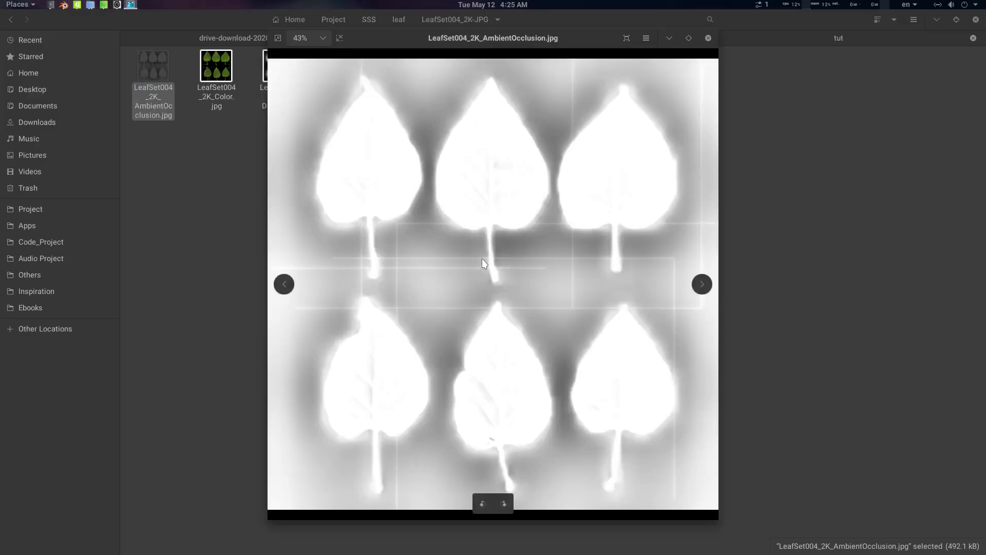
{"action": "key", "text": "Right"}
{"action": "key", "text": "Right"}
{"action": "key", "text": "Left"}
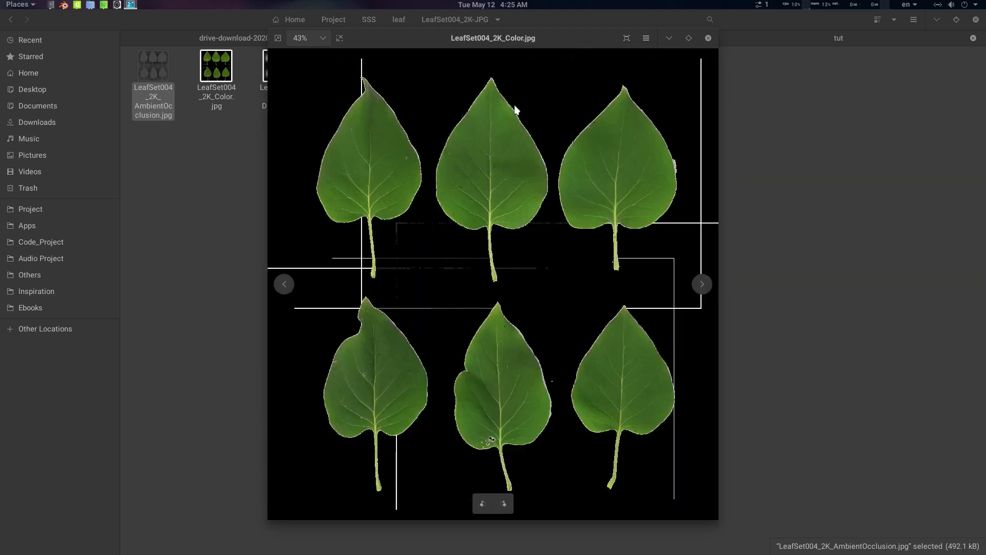
{"action": "key", "text": "Right"}
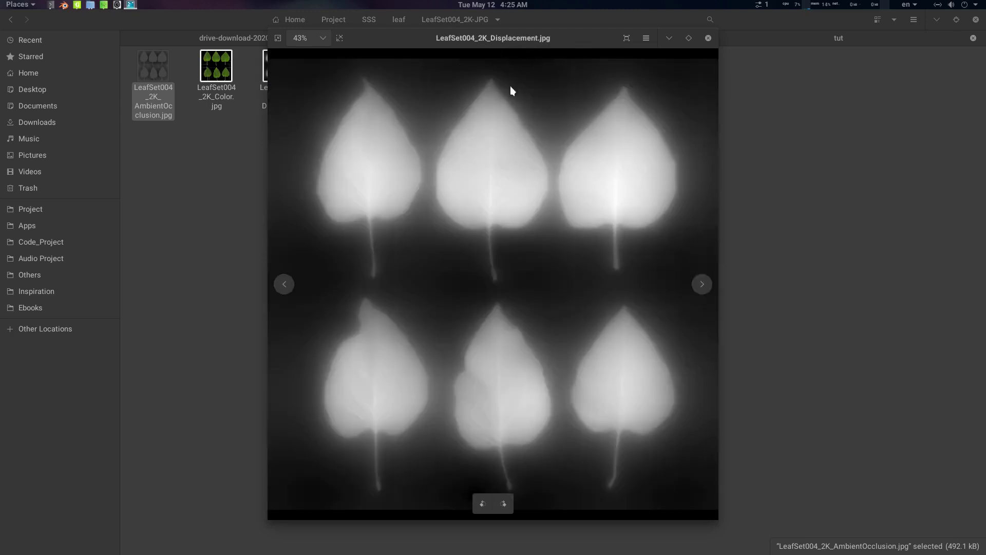
{"action": "key", "text": "Right"}
{"action": "key", "text": "Right"}
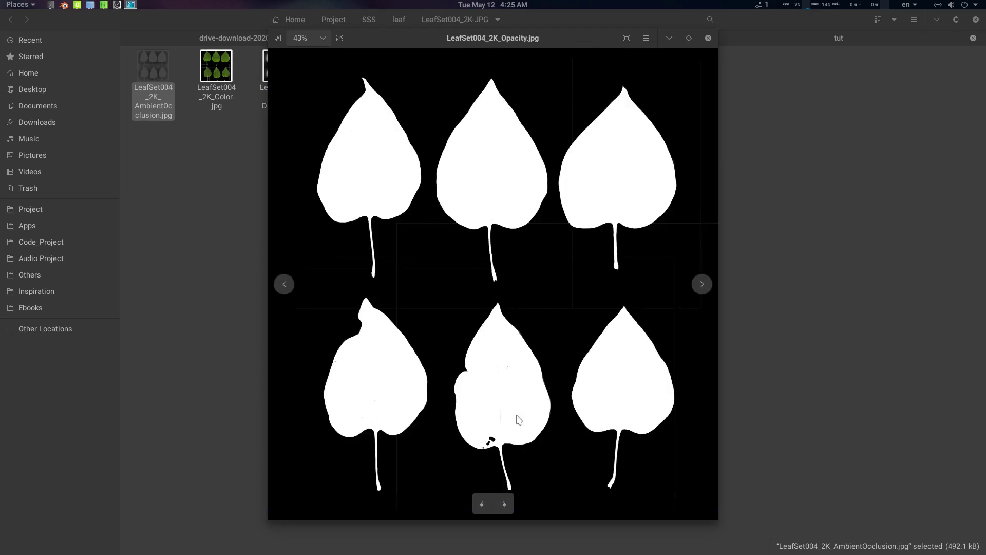
{"action": "key", "text": "Right"}
{"action": "key", "text": "Right"}
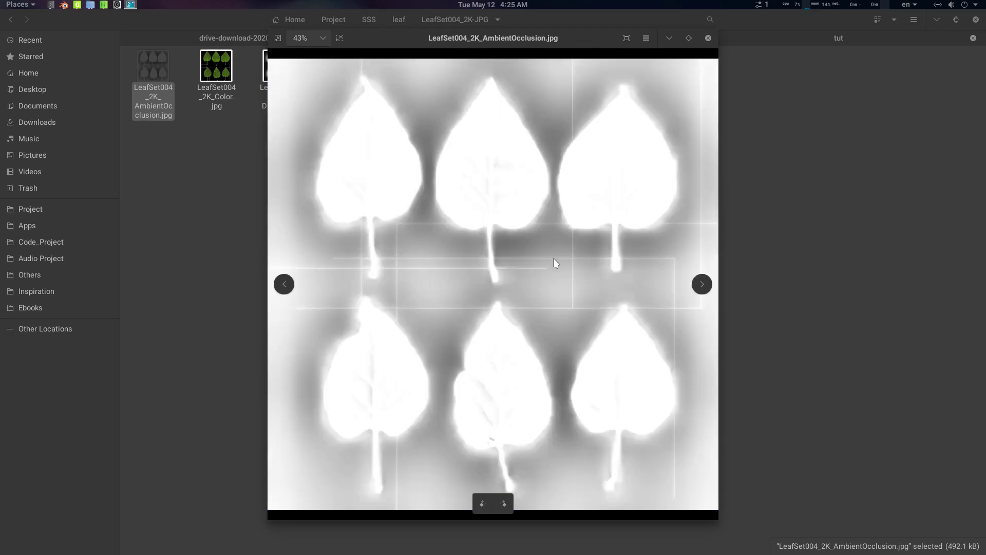
{"action": "key", "text": "Right"}
{"action": "left_click", "coordinate": [707, 38]}
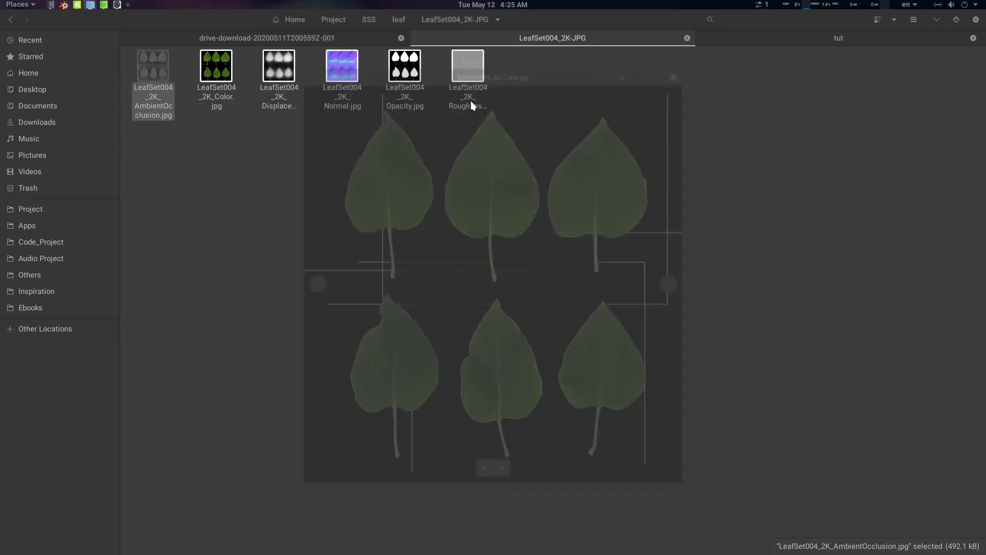
Look through the Fabric_023 texture maps in the drive-download-20200511T200559Z-001 folder, starting with ambient occlusion, and close the viewer
{"action": "left_click", "coordinate": [361, 39]}
{"action": "left_click", "coordinate": [162, 70]}
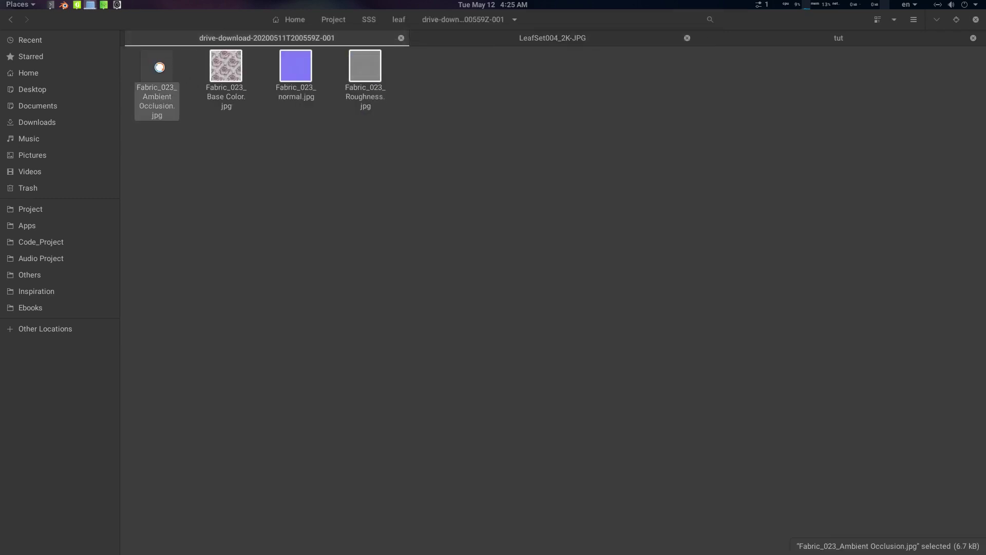
{"action": "key", "text": "space"}
{"action": "key", "text": "Right"}
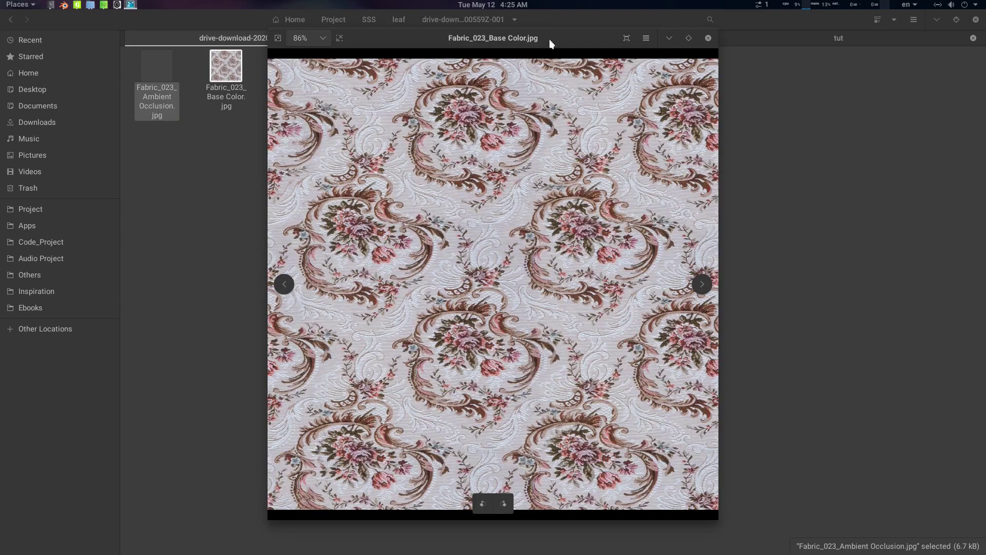
{"action": "key", "text": "Right"}
{"action": "key", "text": "Right"}
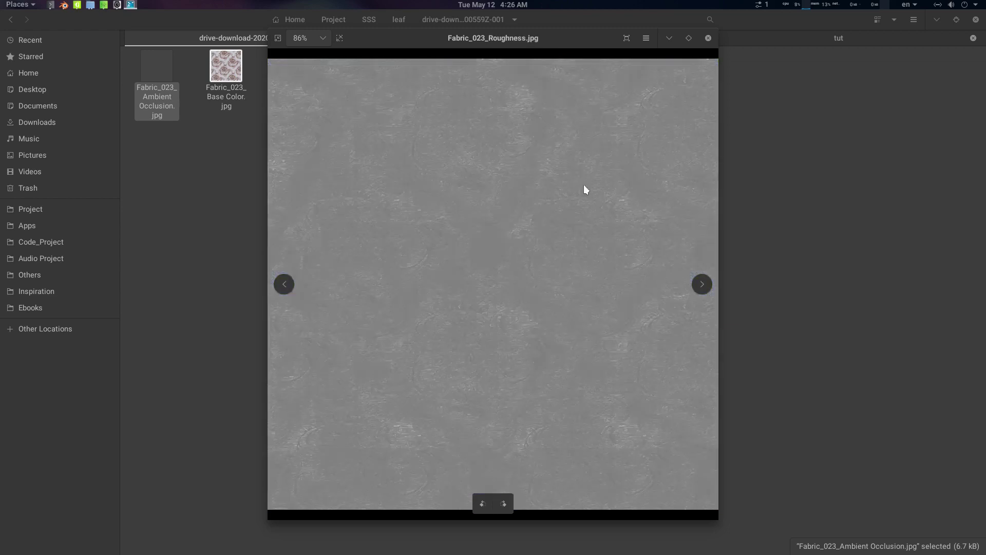
{"action": "key", "text": "Right"}
{"action": "key", "text": "Right"}
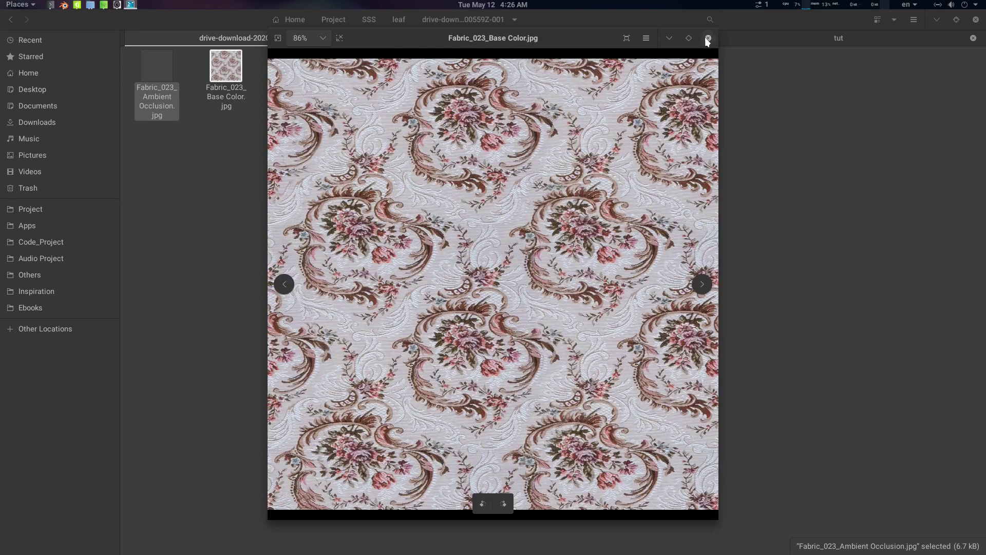
{"action": "left_click", "coordinate": [708, 39]}
{"action": "left_click_drag", "start_coordinate": [592, 25], "coordinate": [985, 360]}
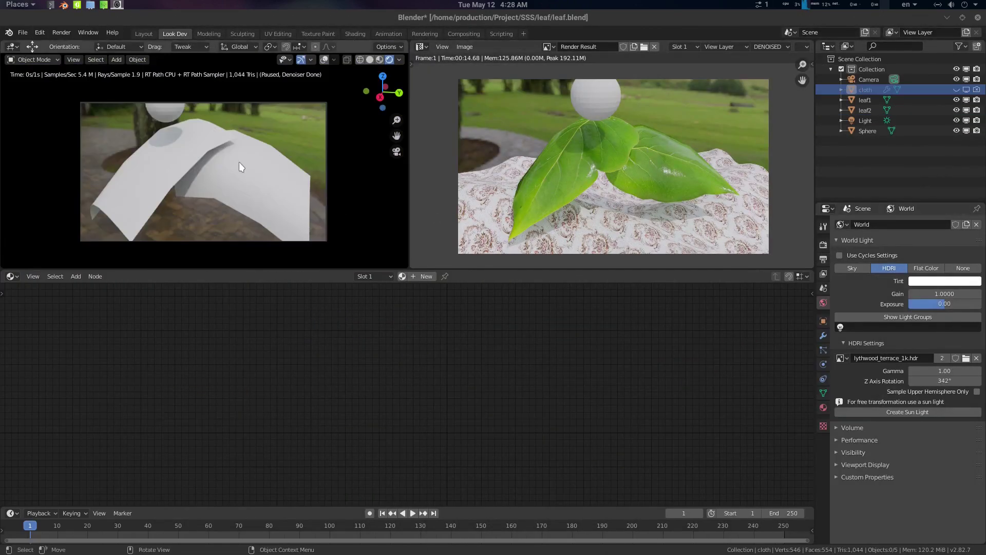
Create a new material on the leaf1 object and name it leaf2
{"action": "left_click", "coordinate": [183, 174]}
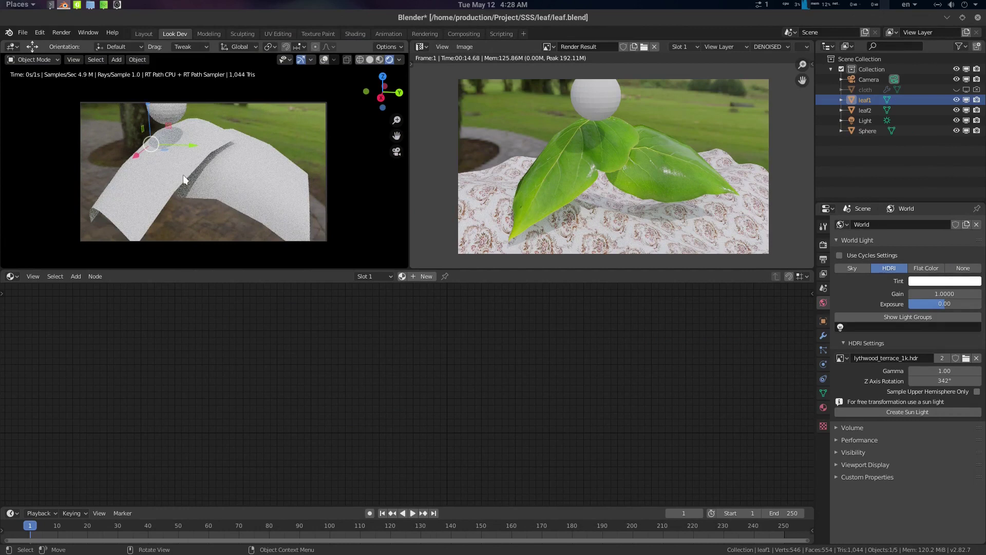
{"action": "left_click", "coordinate": [431, 277]}
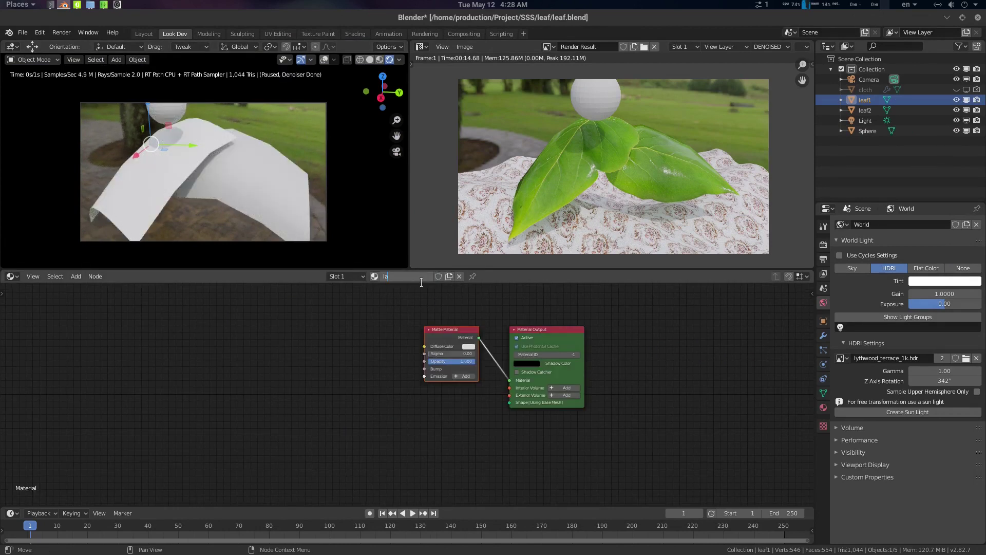
{"action": "left_click", "coordinate": [421, 277]}
{"action": "type", "text": "leaf2"}
{"action": "key", "text": "Return"}
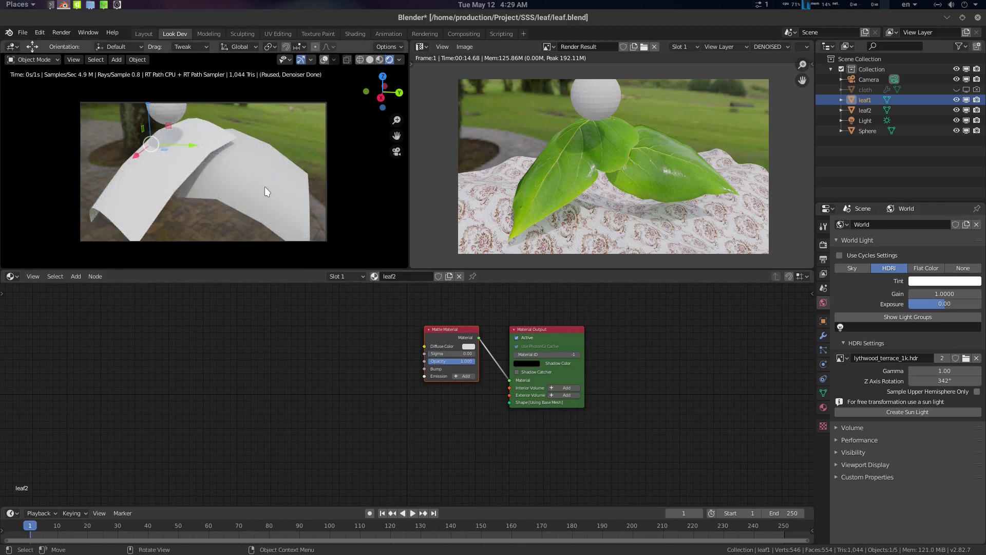
Assign the existing leaf2 material to the leaf2 object
{"action": "left_click", "coordinate": [264, 186]}
{"action": "left_click", "coordinate": [403, 278]}
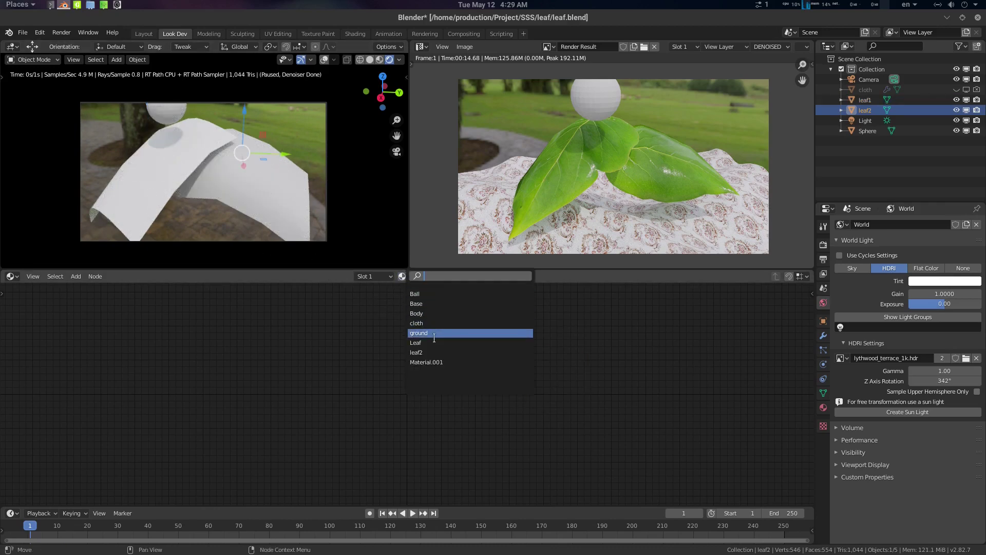
{"action": "left_click", "coordinate": [414, 352]}
Delete the Matte Material node from the leaf2 material
{"action": "middle_click_drag", "start_coordinate": [414, 352], "coordinate": [387, 358]}
{"action": "scroll", "coordinate": [388, 359], "scroll_direction": "up", "scroll_amount": 3}
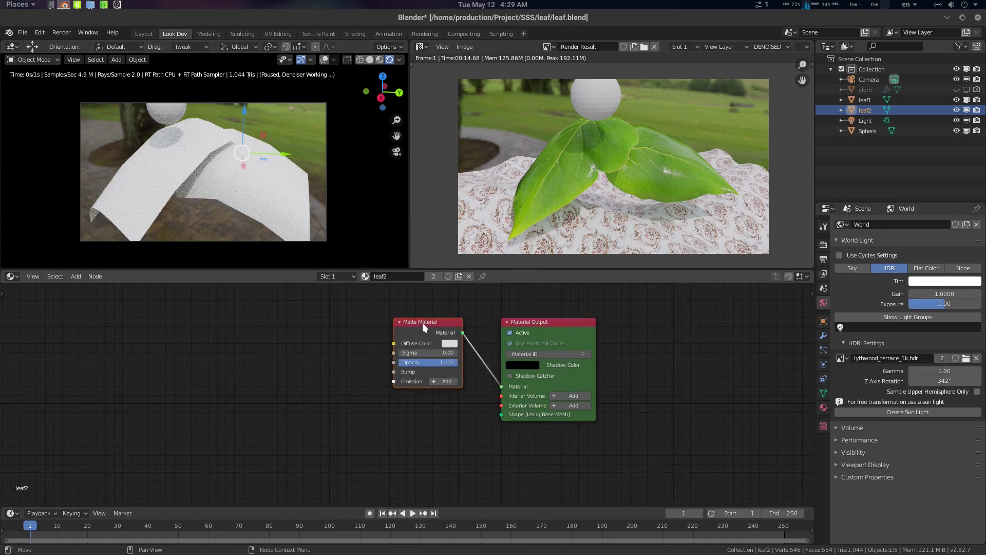
{"action": "left_click", "coordinate": [422, 322]}
{"action": "middle_click_drag", "start_coordinate": [466, 304], "coordinate": [480, 319]}
{"action": "left_click_drag", "start_coordinate": [440, 339], "coordinate": [427, 336]}
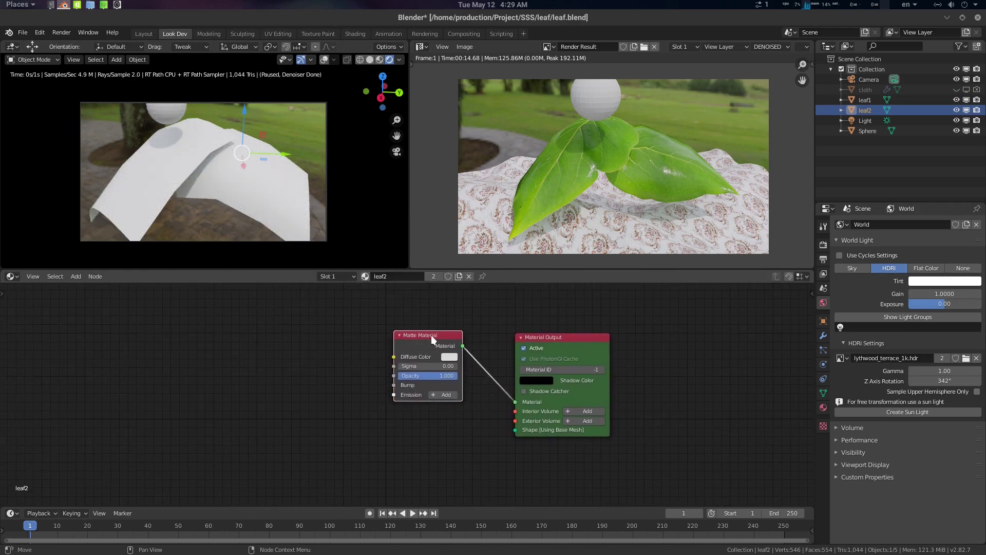
{"action": "middle_click_drag", "start_coordinate": [470, 331], "coordinate": [486, 332]}
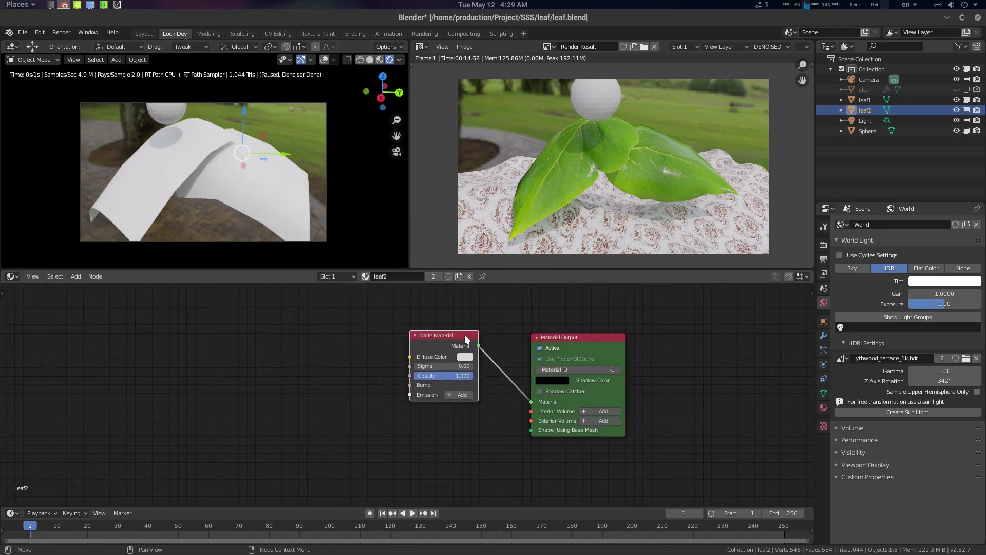
{"action": "key", "text": "x"}
Add a Glossy Translucent material node and connect its Material output to the Material Output node
{"action": "key", "text": "shift+a"}
{"action": "left_click", "coordinate": [436, 335]}
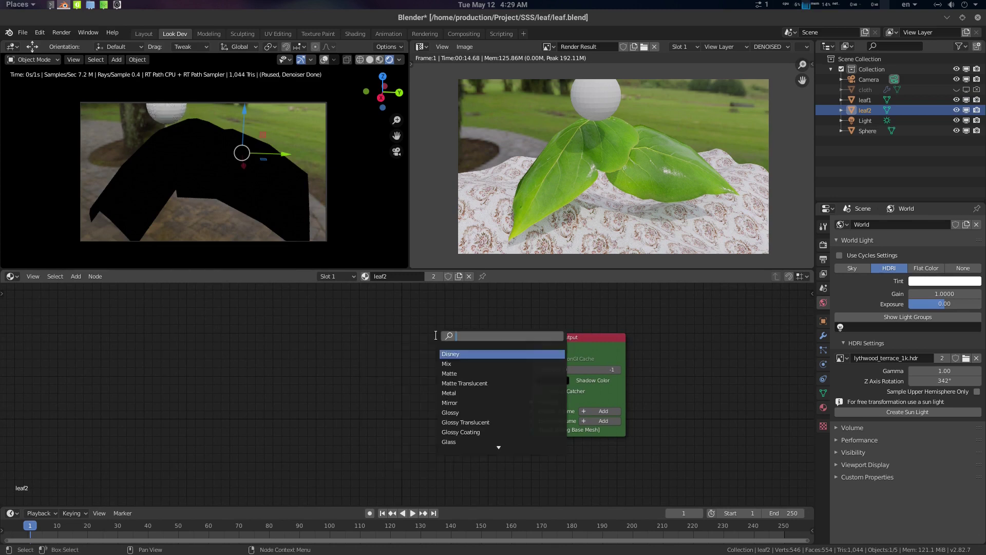
{"action": "type", "text": "glo"}
{"action": "key", "text": "Down"}
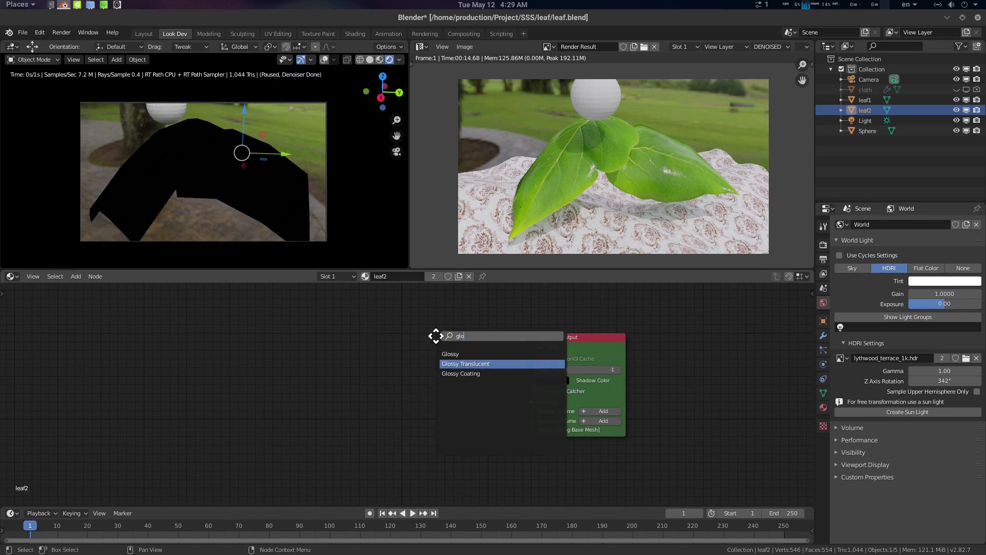
{"action": "key", "text": "Return"}
{"action": "left_click_drag", "start_coordinate": [480, 348], "coordinate": [531, 402]}
Add an image map texture node beside the Glossy Translucent node and collapse its image preview
{"action": "scroll", "coordinate": [206, 360], "scroll_direction": "up", "scroll_amount": 1}
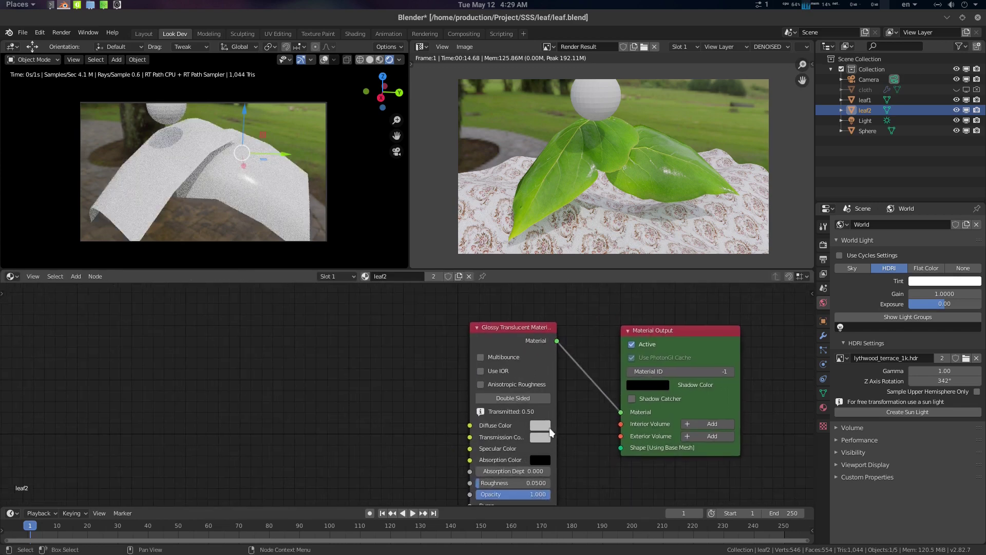
{"action": "key", "text": "shift+a"}
{"action": "left_click", "coordinate": [348, 355]}
{"action": "type", "text": "ia"}
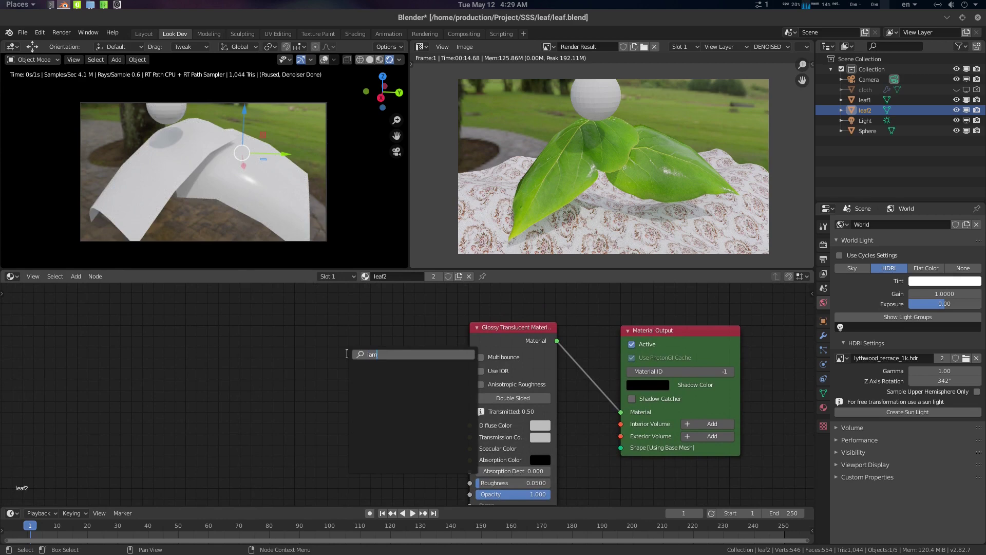
{"action": "type", "text": "m"}
{"action": "key", "text": "BackSpace"}
{"action": "key", "text": "BackSpace"}
{"action": "type", "text": "ma"}
{"action": "key", "text": "Return"}
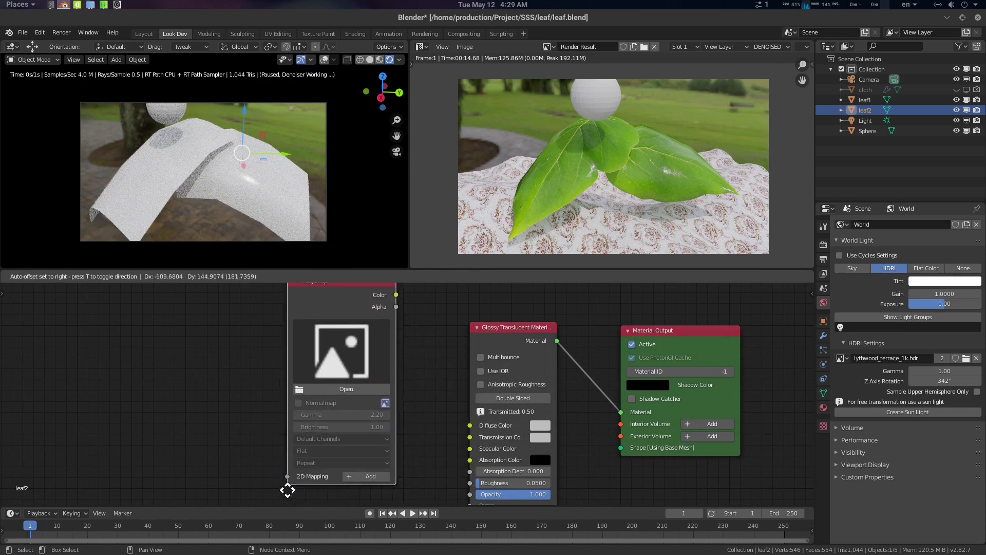
{"action": "left_click", "coordinate": [288, 488]}
{"action": "left_click", "coordinate": [385, 403]}
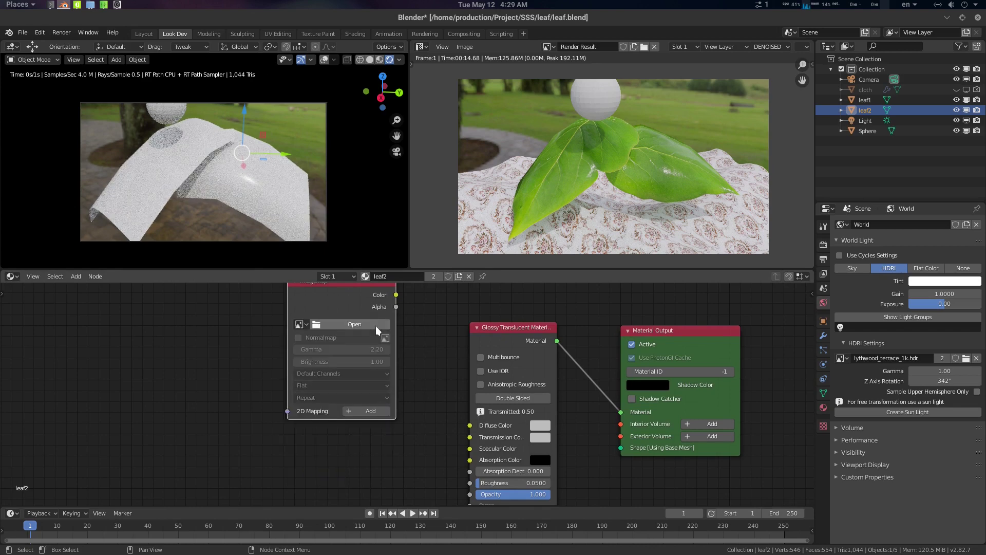
Load LeafSet004_2K_Color.jpg from the LeafSet004_2K-JPG folder into the image map node
{"action": "left_click", "coordinate": [375, 326]}
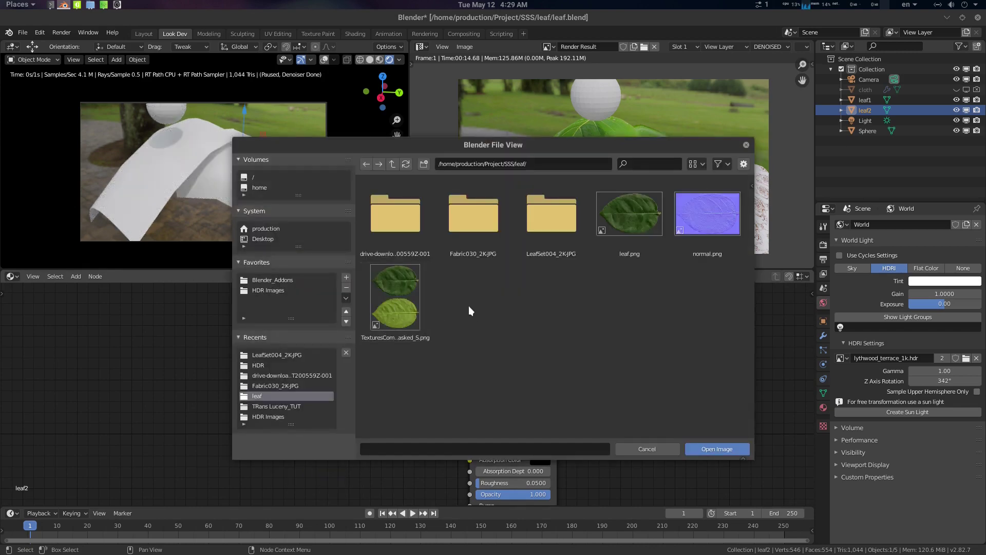
{"action": "double_click", "coordinate": [531, 229]}
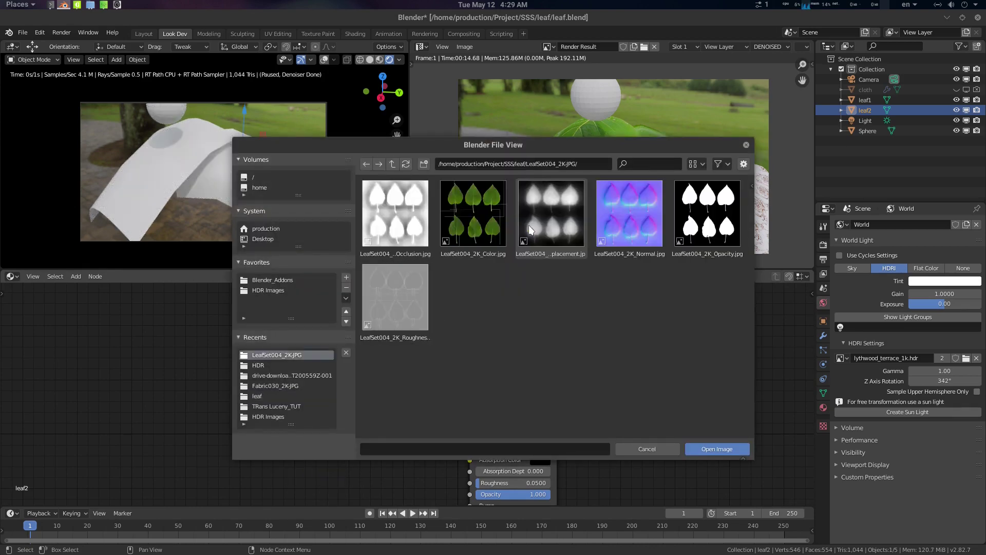
{"action": "double_click", "coordinate": [486, 232]}
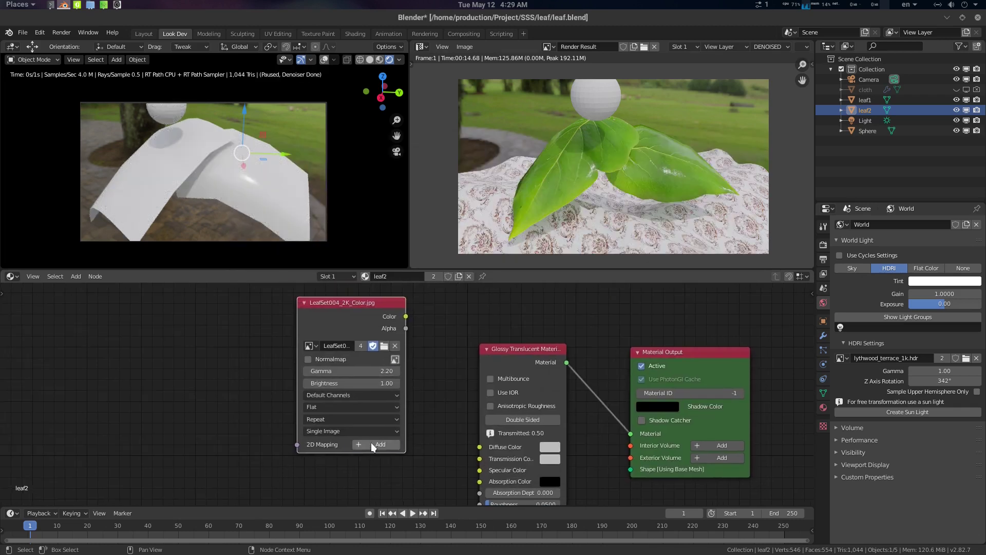
Add a 2D Mapping node to the colour image node's mapping input and spread the two nodes apart
{"action": "left_click", "coordinate": [372, 445]}
{"action": "left_click_drag", "start_coordinate": [200, 355], "coordinate": [34, 326]}
{"action": "middle_click_drag", "start_coordinate": [318, 329], "coordinate": [378, 389]}
{"action": "left_click", "coordinate": [267, 335]}
{"action": "left_click_drag", "start_coordinate": [267, 335], "coordinate": [350, 338]}
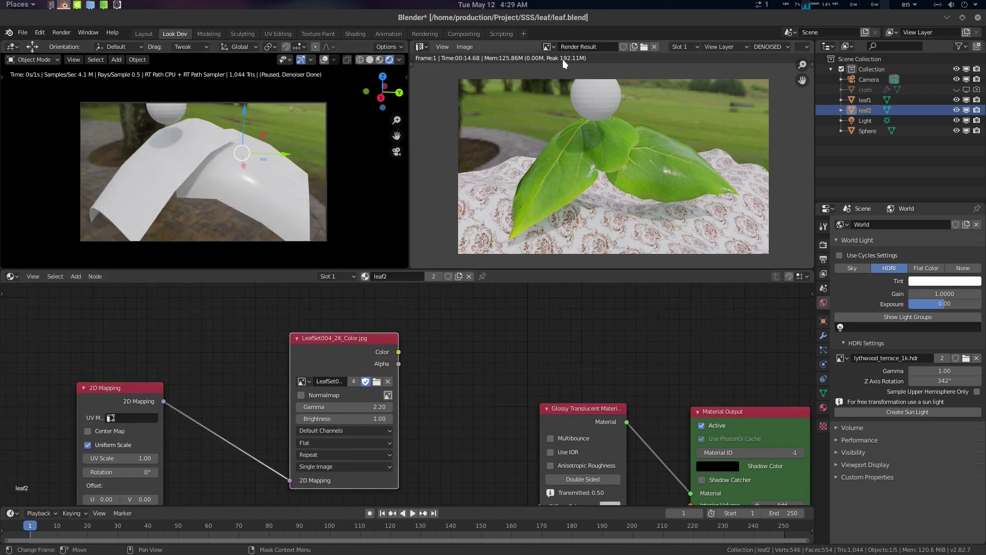
Select all of leaf2's mesh in edit mode and show its UV layout over LeafSet004_2K_Color.jpg in place of the render result
{"action": "left_click", "coordinate": [427, 44]}
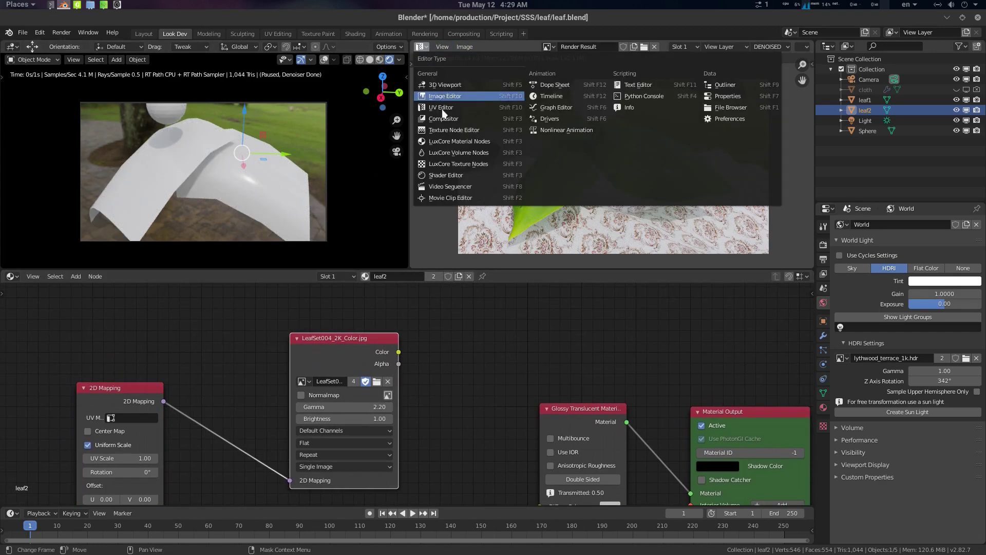
{"action": "key", "text": "Tab"}
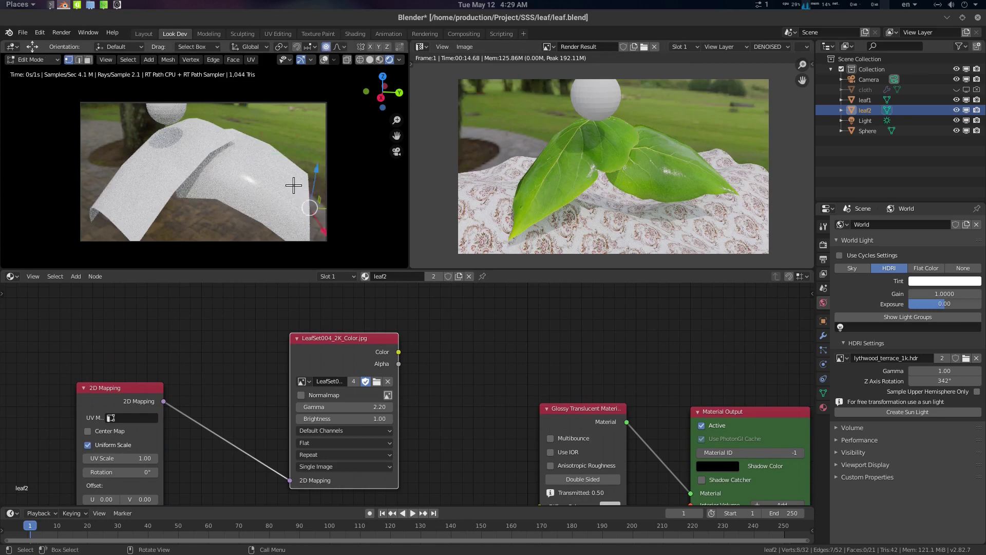
{"action": "key", "text": "a"}
{"action": "left_click", "coordinate": [547, 46]}
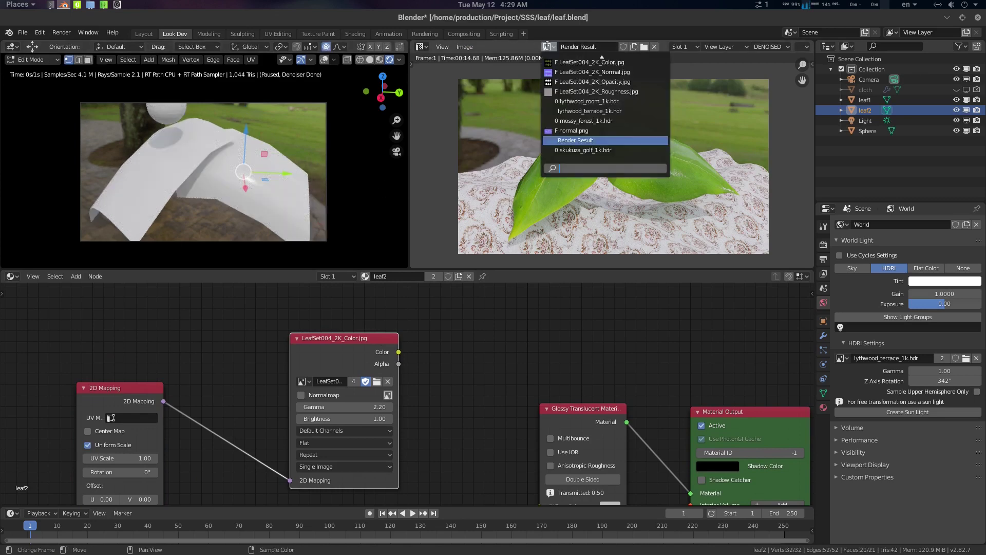
{"action": "left_click", "coordinate": [590, 63]}
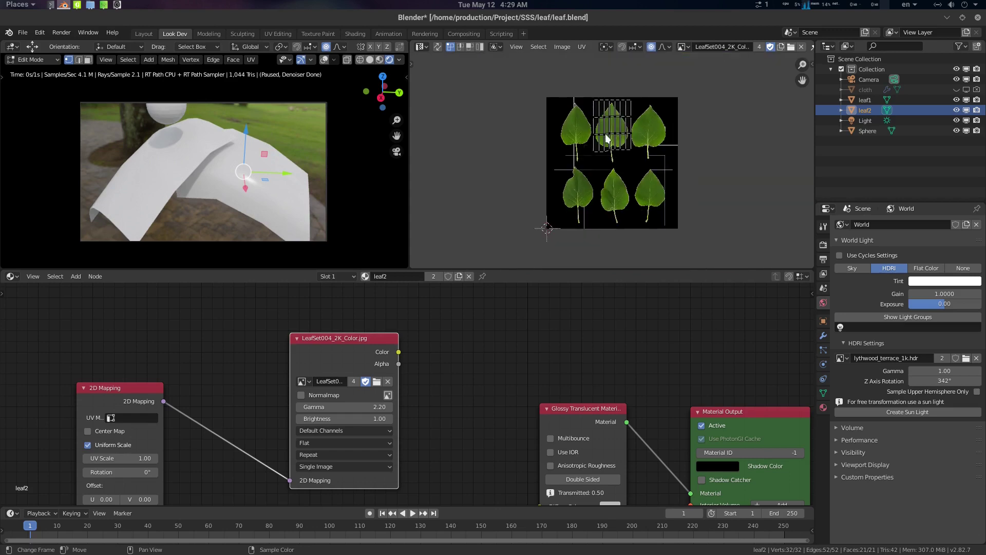
Examine leaf1's UV layout over the leaf colour image and return to object mode
{"action": "key", "text": "Tab"}
{"action": "left_click", "coordinate": [169, 177]}
{"action": "key", "text": "Tab"}
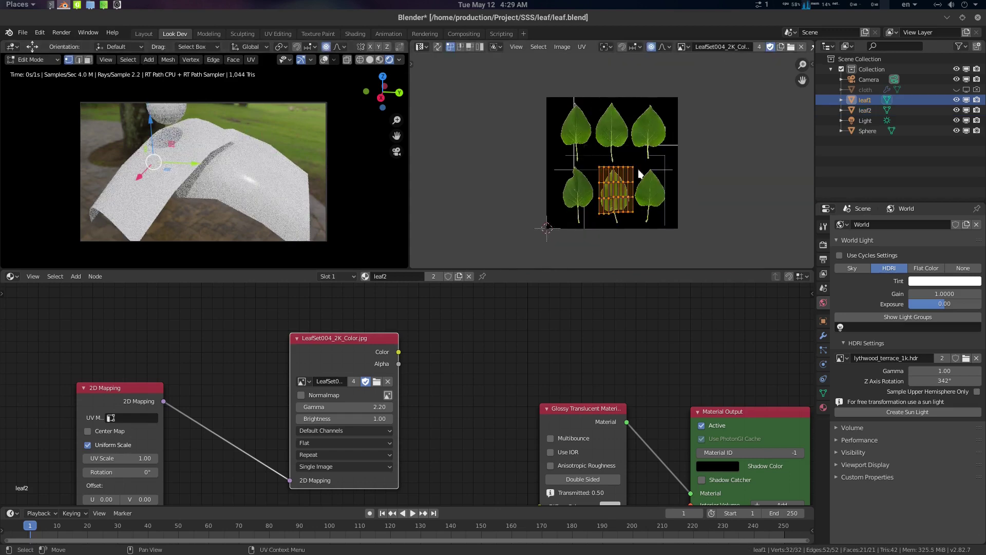
{"action": "key", "text": "Tab"}
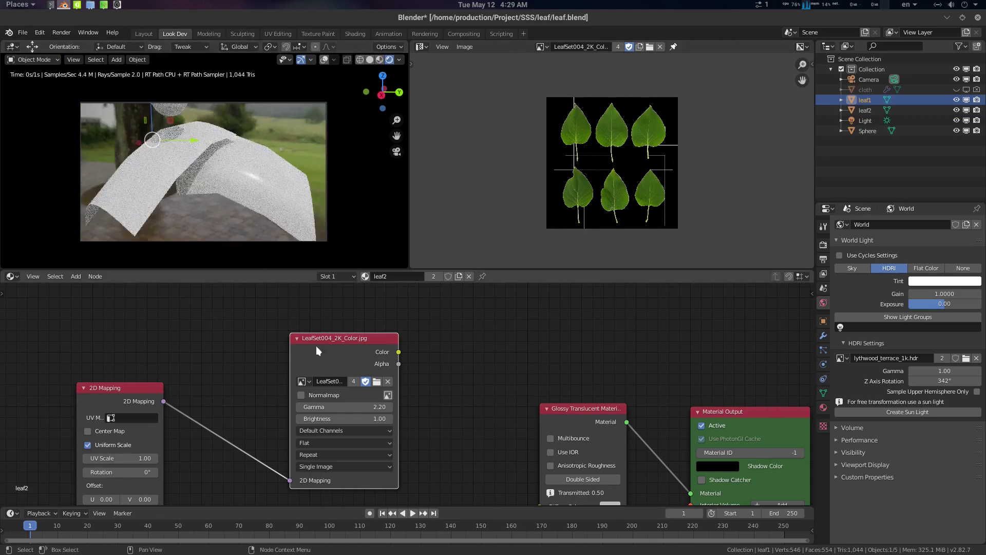
{"action": "middle_click_drag", "start_coordinate": [243, 186], "coordinate": [241, 202]}
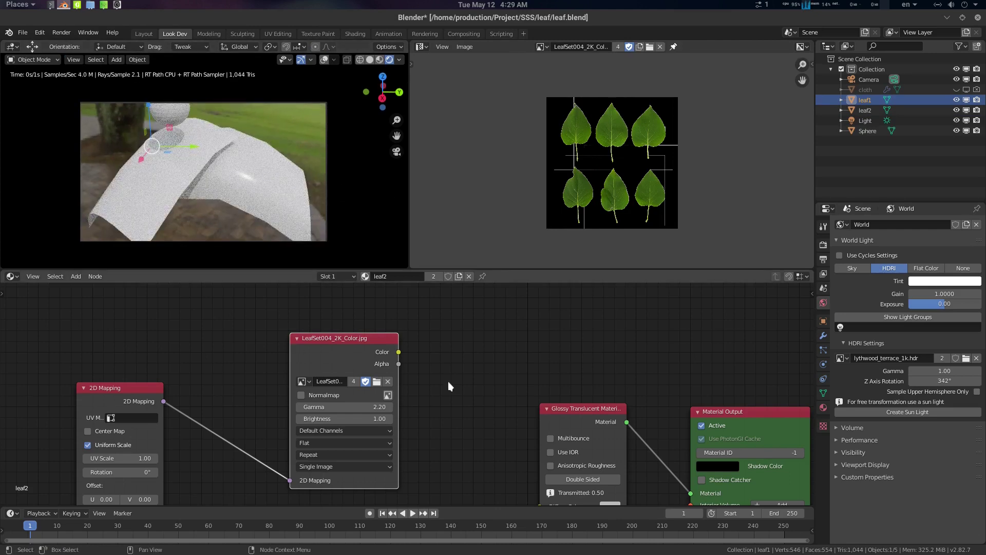
Reposition the colour image node and connect its Color output to the Glossy Translucent node's Diffuse Color input
{"action": "middle_click_drag", "start_coordinate": [447, 381], "coordinate": [445, 342]}
{"action": "scroll", "coordinate": [445, 340], "scroll_direction": "down", "scroll_amount": 1}
{"action": "left_click_drag", "start_coordinate": [371, 312], "coordinate": [328, 316]}
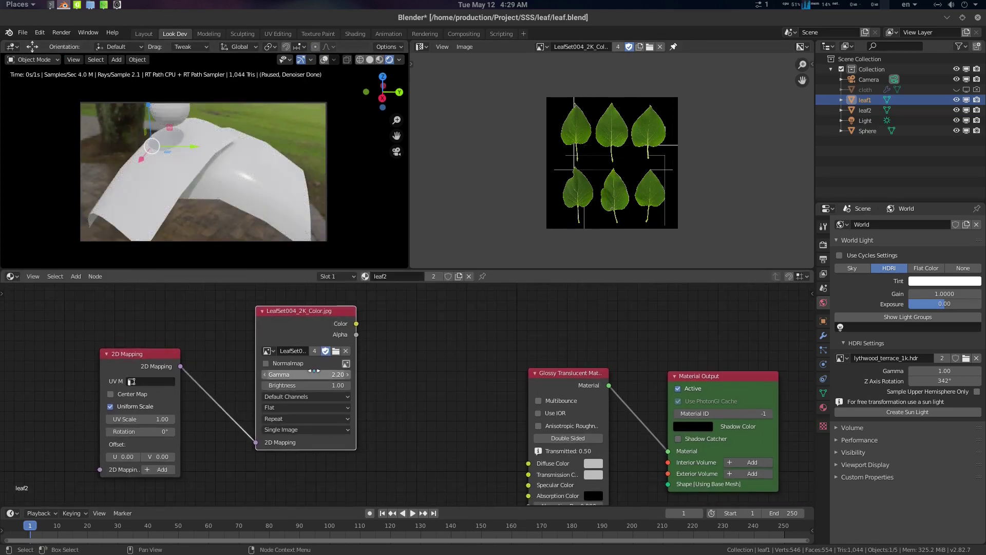
{"action": "scroll", "coordinate": [465, 362], "scroll_direction": "down", "scroll_amount": 1}
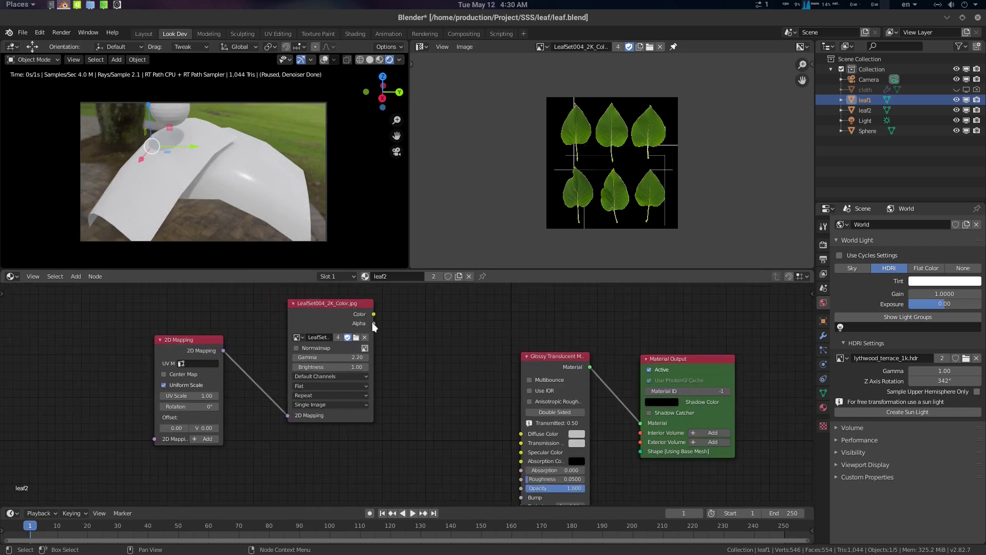
{"action": "left_click_drag", "start_coordinate": [373, 314], "coordinate": [520, 434]}
{"action": "middle_click_drag", "start_coordinate": [385, 431], "coordinate": [421, 384]}
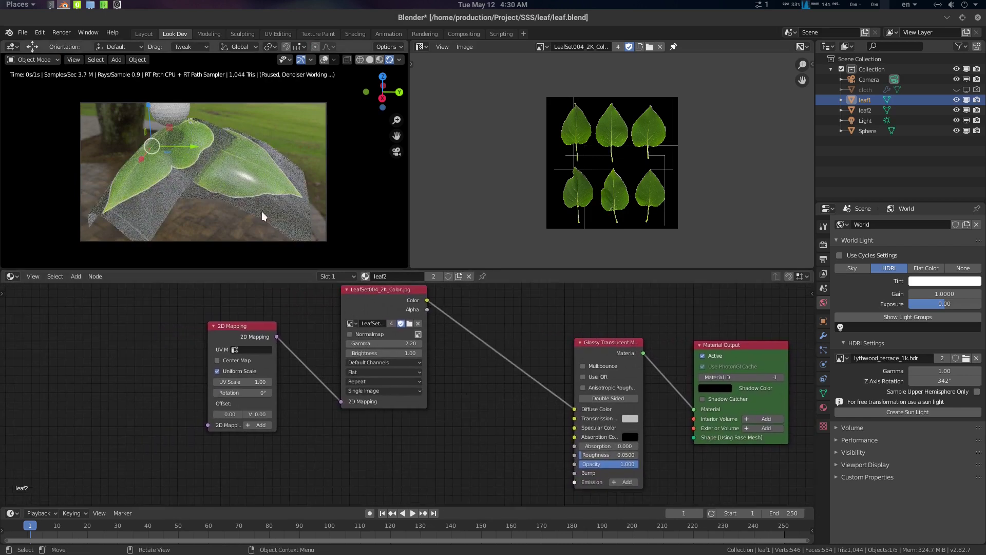
Duplicate the colour image node with its 2D Mapping link kept and place the copy below the original
{"action": "middle_click_drag", "start_coordinate": [261, 211], "coordinate": [259, 225]}
{"action": "middle_click_drag", "start_coordinate": [352, 365], "coordinate": [347, 373]}
{"action": "left_click", "coordinate": [390, 312]}
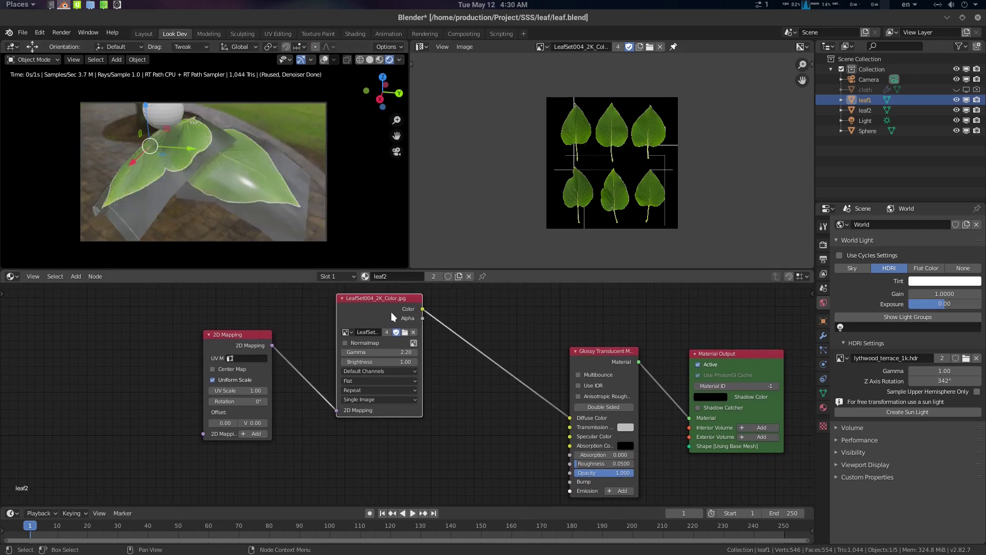
{"action": "key", "text": "ctrl+shift+d"}
{"action": "left_click", "coordinate": [389, 446]}
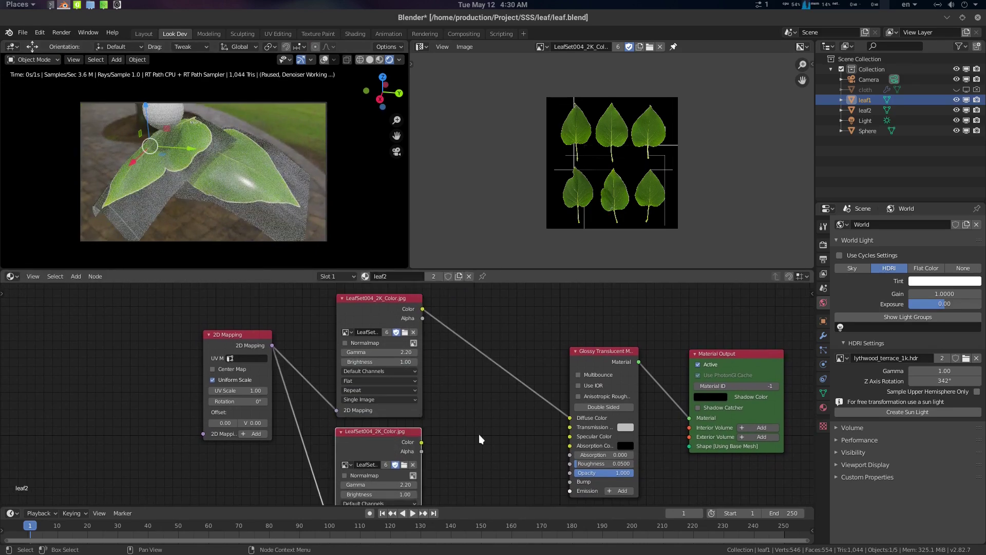
Launch the KeyMon keystroke display from the desktop's application search
{"action": "key", "text": "super"}
{"action": "type", "text": "key"}
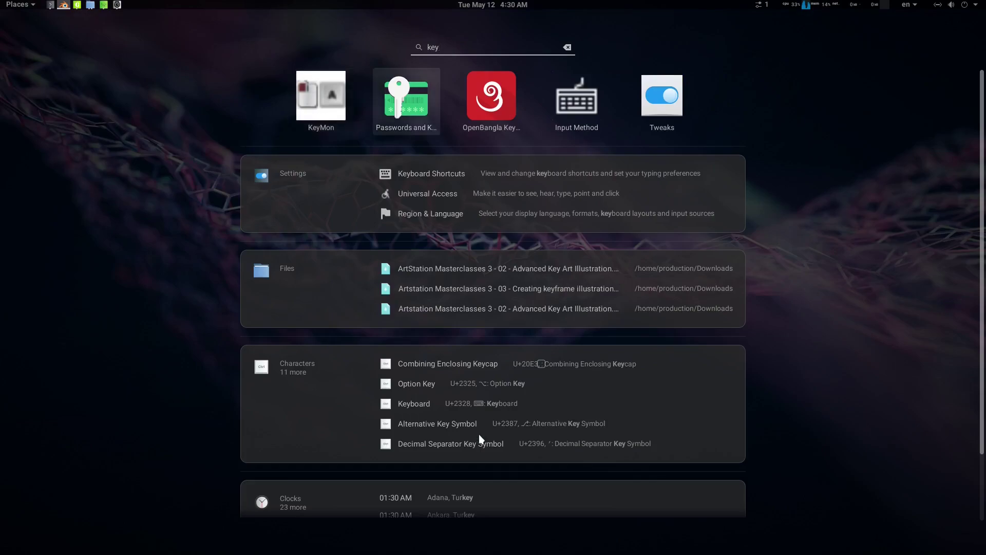
{"action": "key", "text": "Return"}
Replace the image in the duplicated texture node with LeafSet004_2K_Opacity.jpg
{"action": "scroll", "coordinate": [475, 390], "scroll_direction": "up", "scroll_amount": 3}
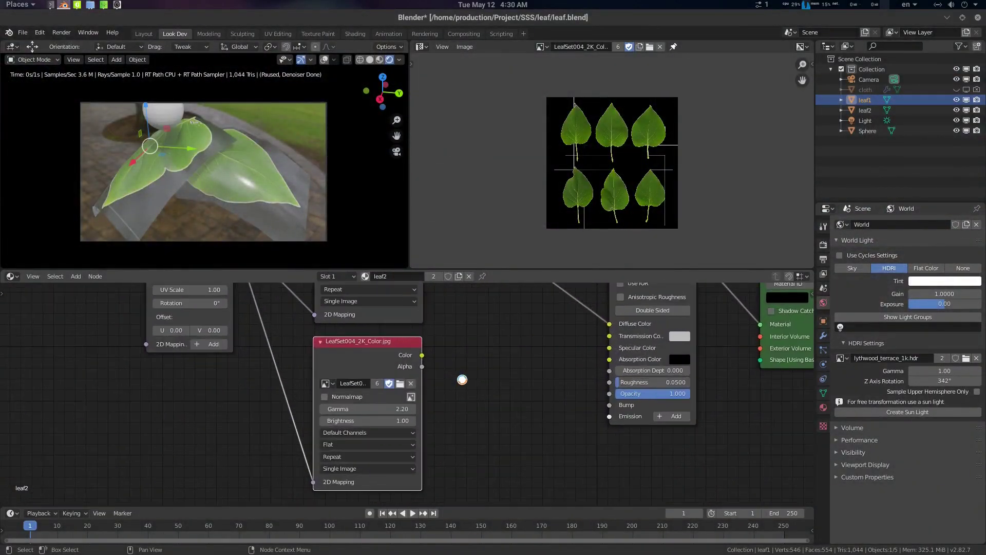
{"action": "scroll", "coordinate": [462, 379], "scroll_direction": "up", "scroll_amount": 2}
{"action": "left_click", "coordinate": [401, 394]}
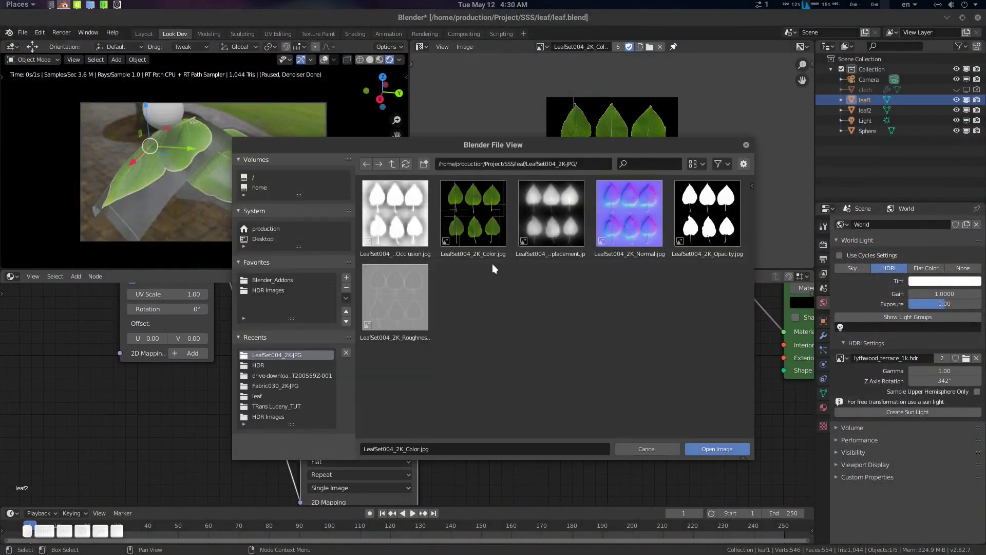
{"action": "double_click", "coordinate": [683, 238]}
{"action": "middle_click_drag", "start_coordinate": [543, 363], "coordinate": [532, 399]}
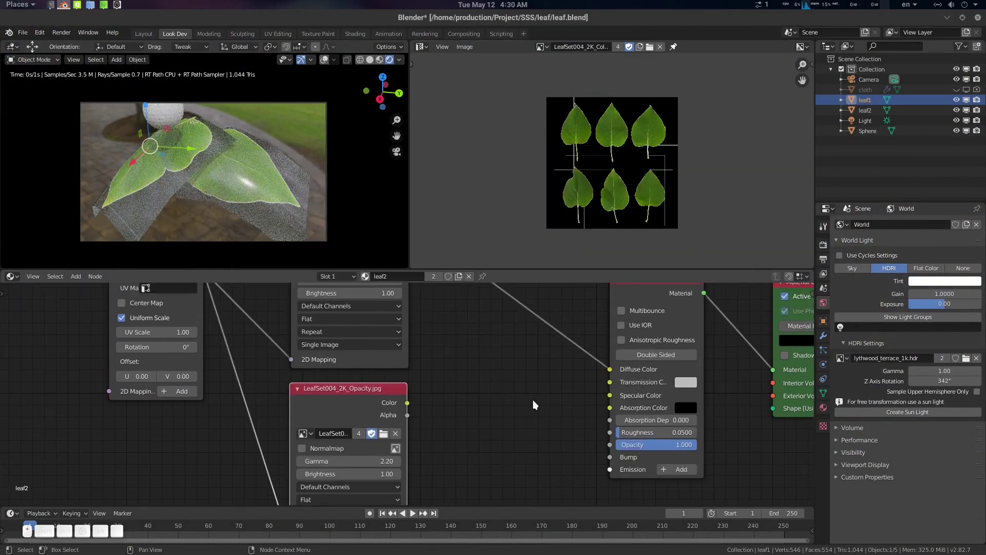
Set the opacity image node's Gamma to 1
{"action": "scroll", "coordinate": [479, 395], "scroll_direction": "down", "scroll_amount": 1}
{"action": "left_click", "coordinate": [376, 419]}
{"action": "type", "text": "1"}
{"action": "key", "text": "Return"}
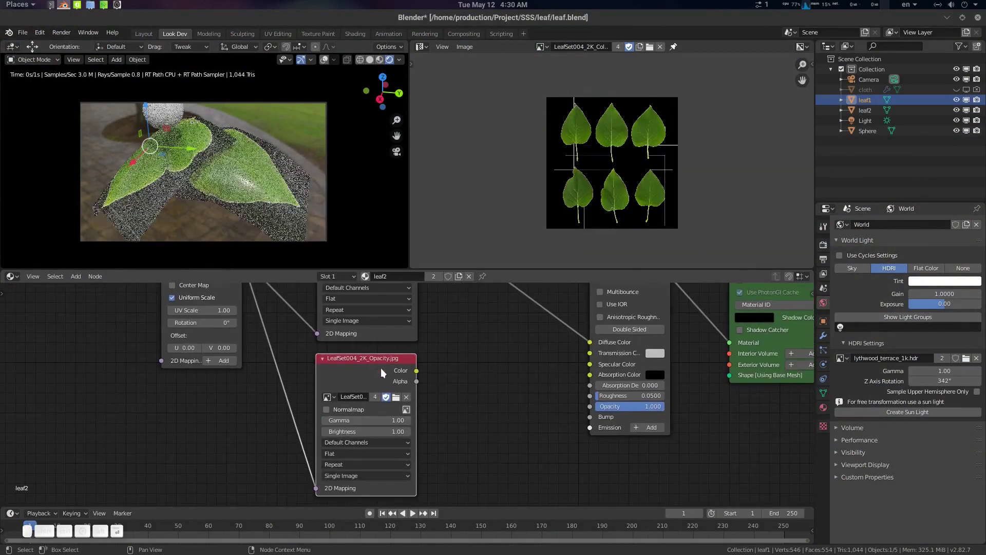
Move the opacity image node lower, connect its Color output to the material's Opacity input, and deselect all objects
{"action": "left_click_drag", "start_coordinate": [381, 367], "coordinate": [345, 415]}
{"action": "middle_click_drag", "start_coordinate": [457, 420], "coordinate": [450, 404]}
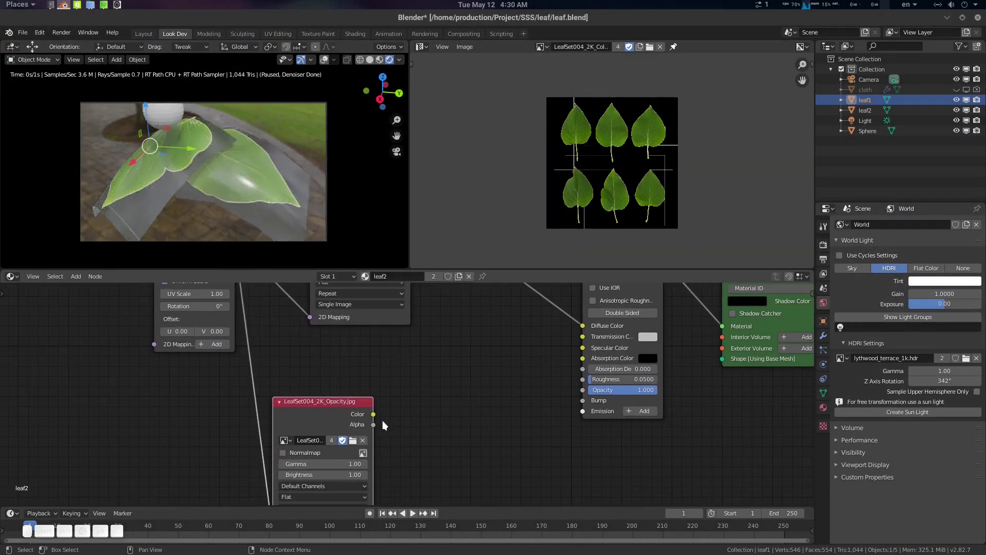
{"action": "left_click_drag", "start_coordinate": [374, 414], "coordinate": [583, 389]}
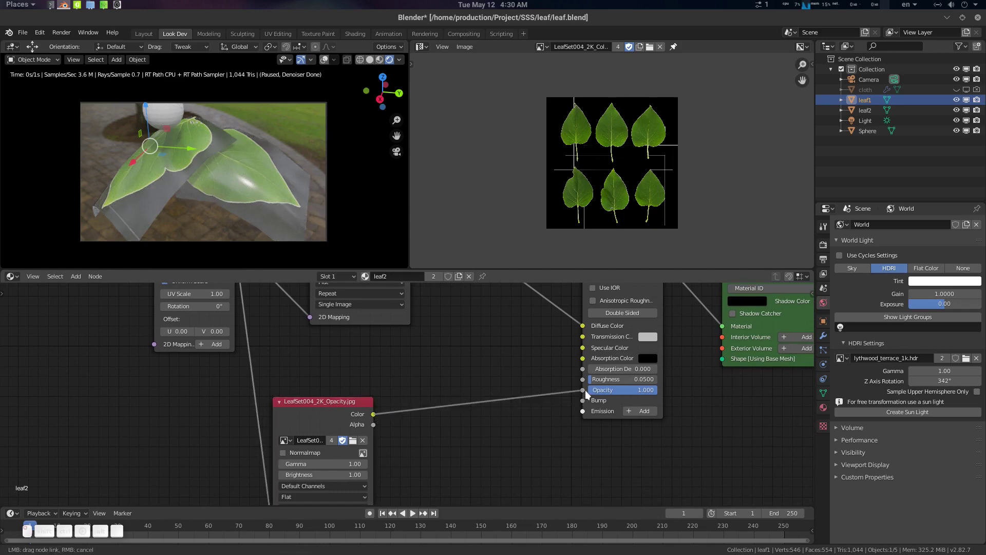
{"action": "middle_click_drag", "start_coordinate": [234, 196], "coordinate": [258, 201]}
{"action": "key", "text": "alt+a"}
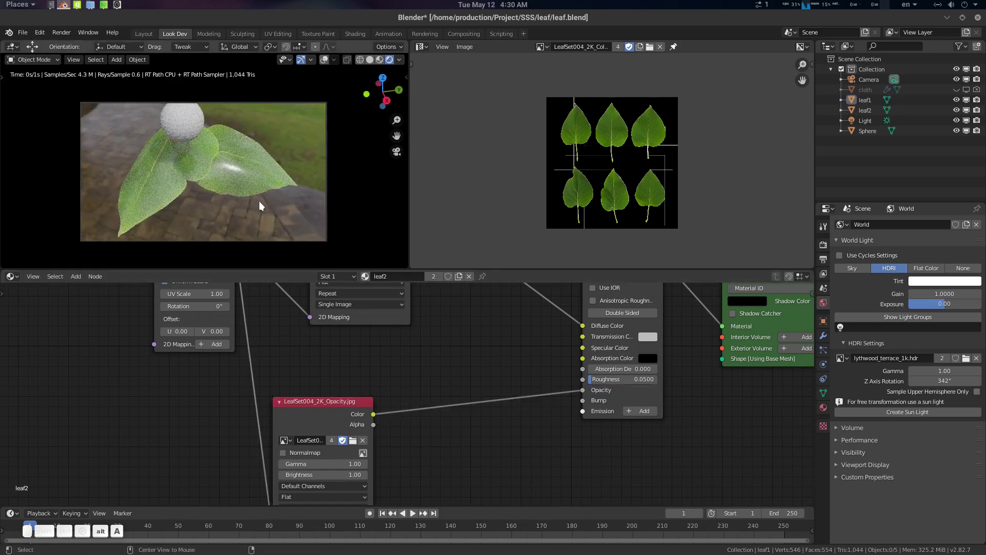
Move the opacity and colour image nodes apart and place a linked-up duplicate of the colour image node between them
{"action": "scroll", "coordinate": [429, 368], "scroll_direction": "down", "scroll_amount": 2}
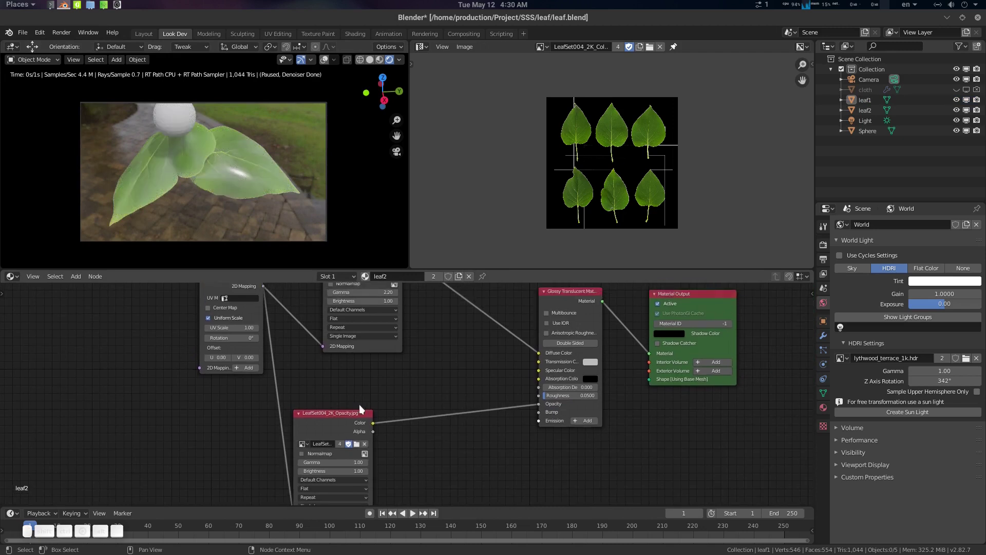
{"action": "left_click_drag", "start_coordinate": [359, 405], "coordinate": [347, 488]}
{"action": "middle_click_drag", "start_coordinate": [394, 426], "coordinate": [404, 512]}
{"action": "left_click_drag", "start_coordinate": [370, 343], "coordinate": [353, 308]}
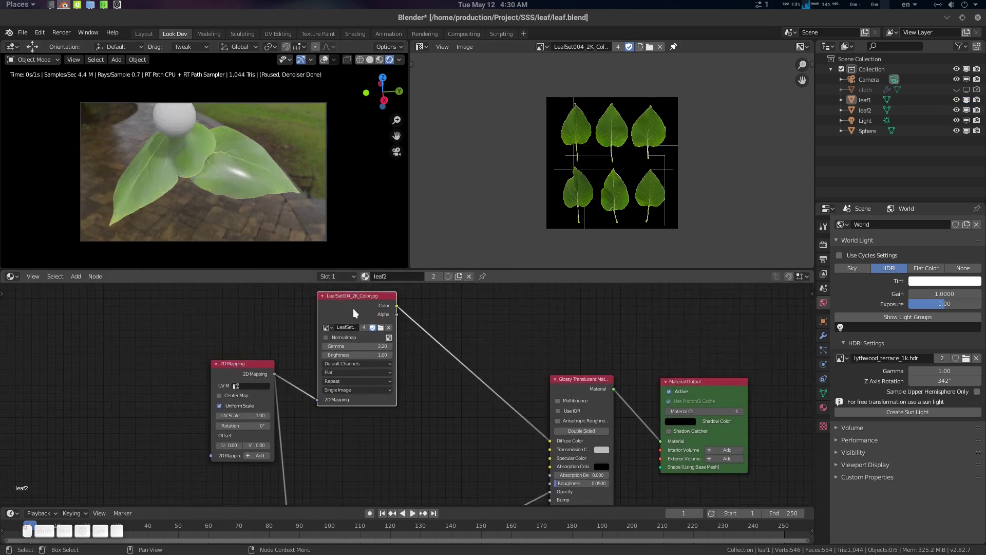
{"action": "key", "text": "shift+d"}
{"action": "left_click", "coordinate": [345, 463]}
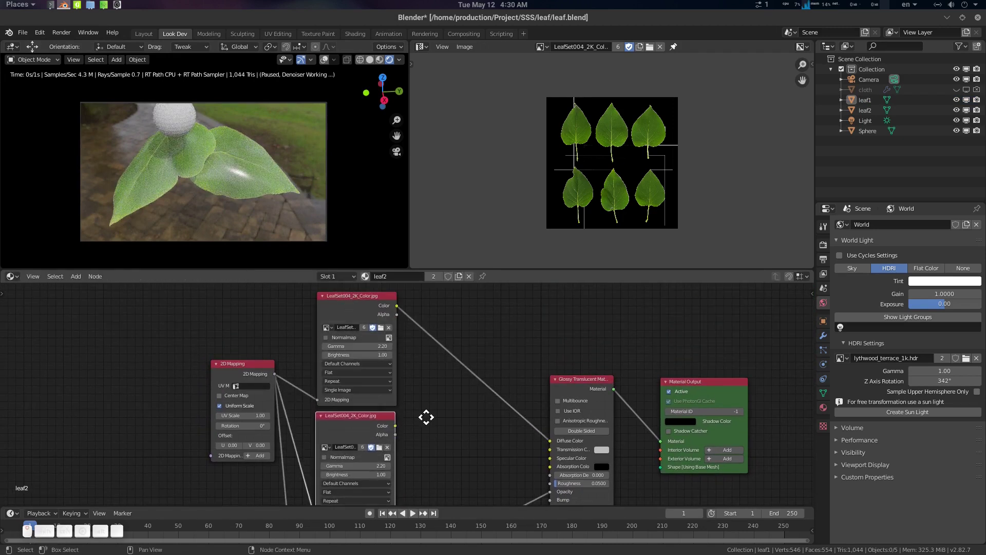
Load LeafSet004_2K_Normal.jpg into the new duplicate with Normalmap enabled and connect its Bump output to the material's Bump input
{"action": "scroll", "coordinate": [417, 404], "scroll_direction": "up", "scroll_amount": 1}
{"action": "left_click", "coordinate": [376, 416]}
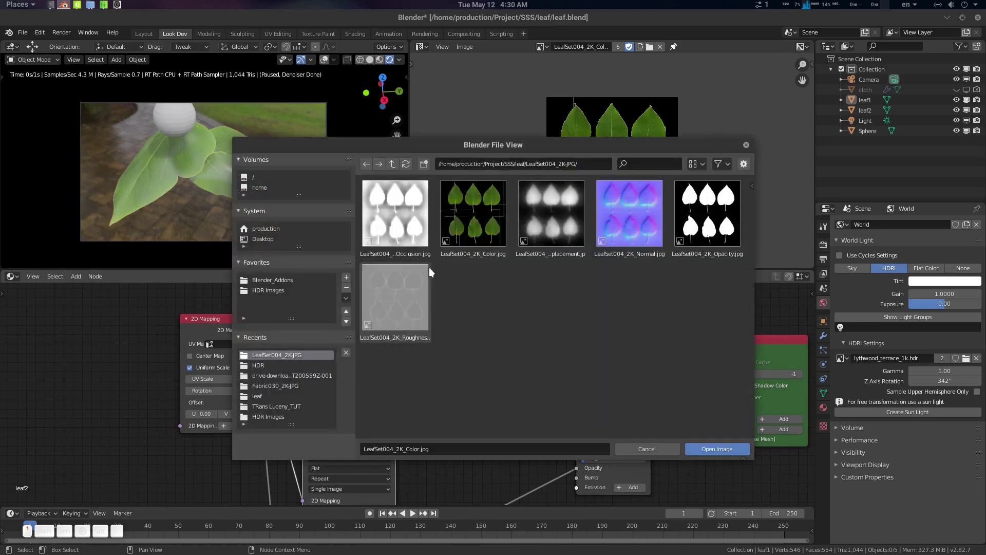
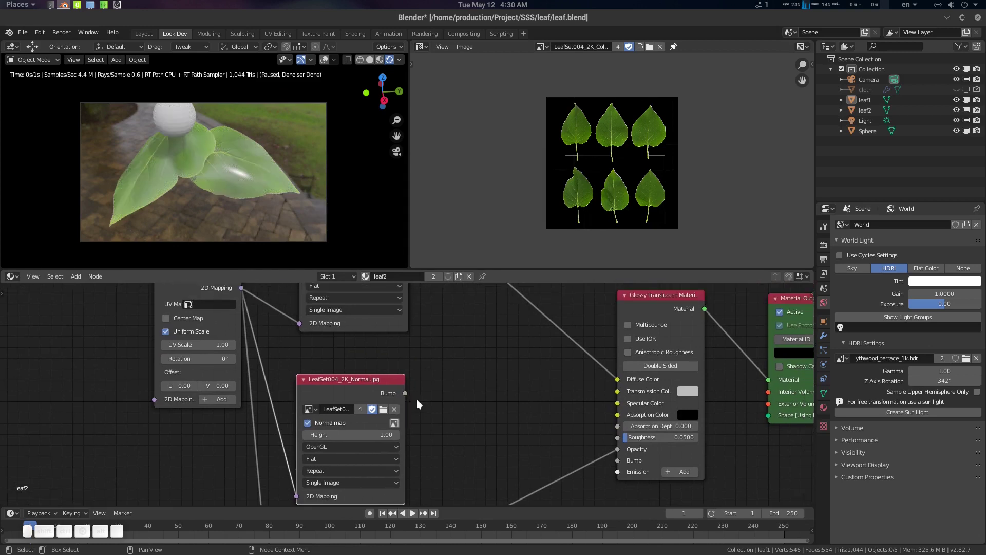
{"action": "left_click_drag", "start_coordinate": [405, 393], "coordinate": [619, 460]}
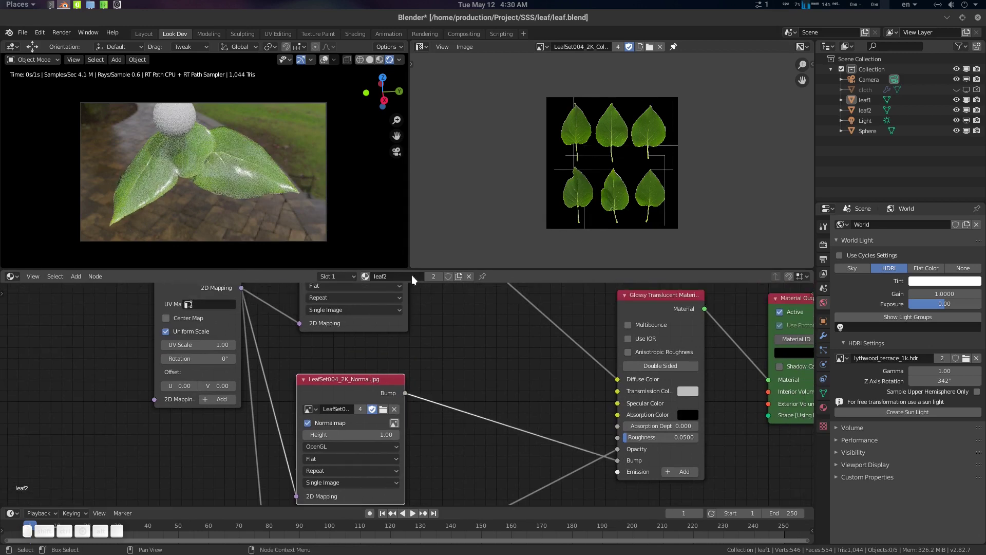
{"action": "mouse_move", "coordinate": [186, 183]}
{"action": "middle_mouse_down"}
{"action": "mouse_move", "coordinate": [241, 186]}
{"action": "mouse_move", "coordinate": [202, 193]}
{"action": "mouse_move", "coordinate": [202, 178]}
{"action": "middle_mouse_up"}
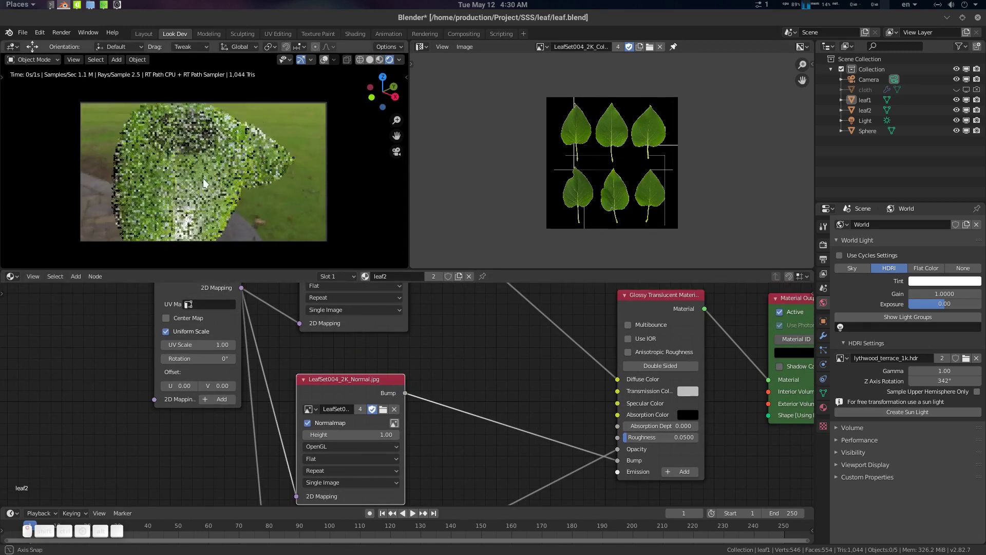
Move the normal map node down and place a duplicate of it between it and the colour image node
{"action": "middle_click_drag", "start_coordinate": [413, 332], "coordinate": [413, 270]}
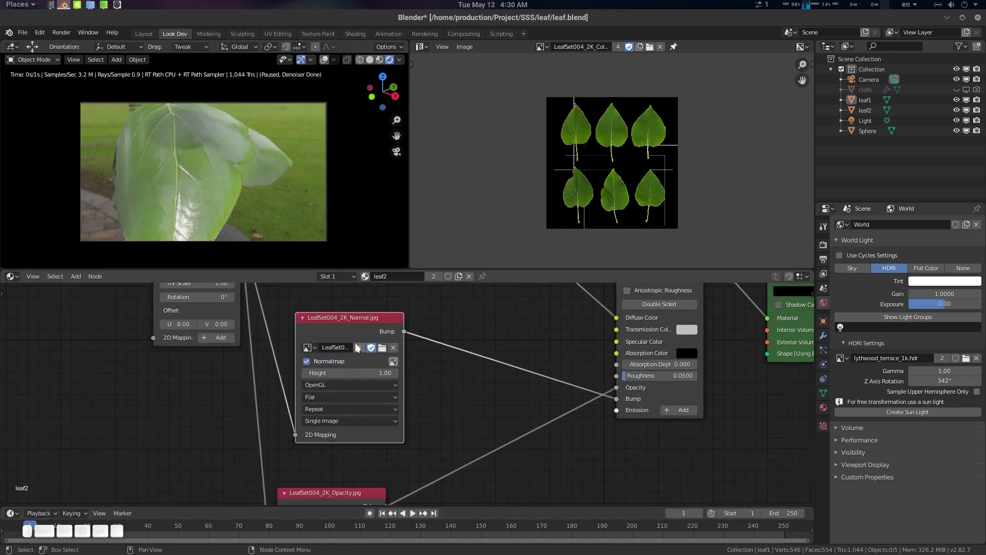
{"action": "left_click_drag", "start_coordinate": [360, 329], "coordinate": [344, 465]}
{"action": "key", "text": "shift+d"}
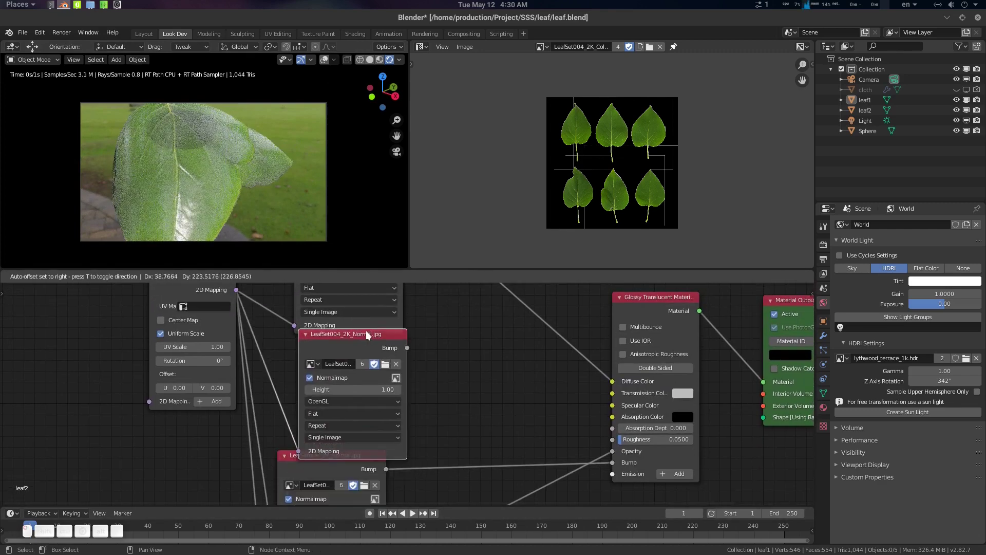
{"action": "left_click", "coordinate": [336, 379]}
Turn off Normalmap on the duplicated image node, load LeafSet004_2K_Roughness.jpg into it and set its gamma to 1
{"action": "left_click", "coordinate": [310, 378]}
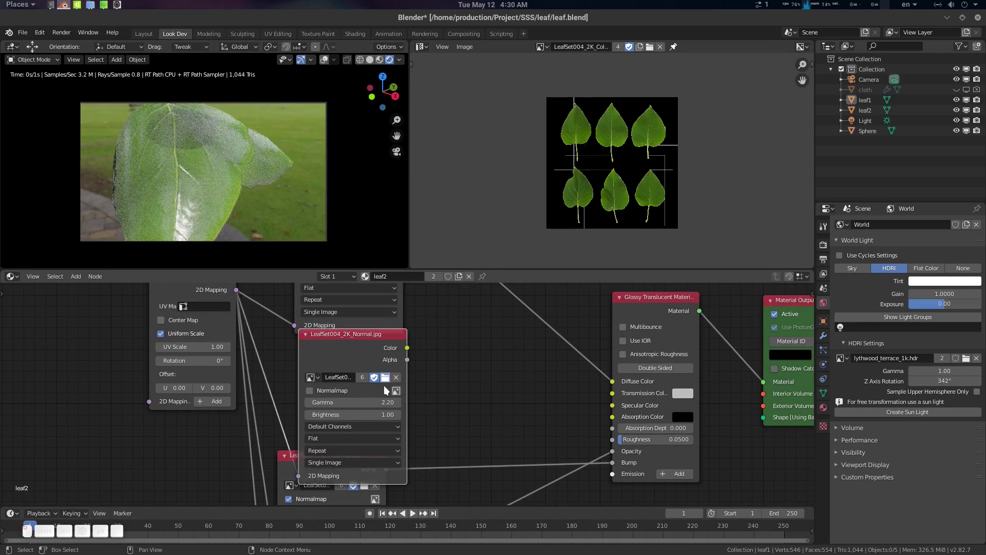
{"action": "left_click", "coordinate": [385, 377]}
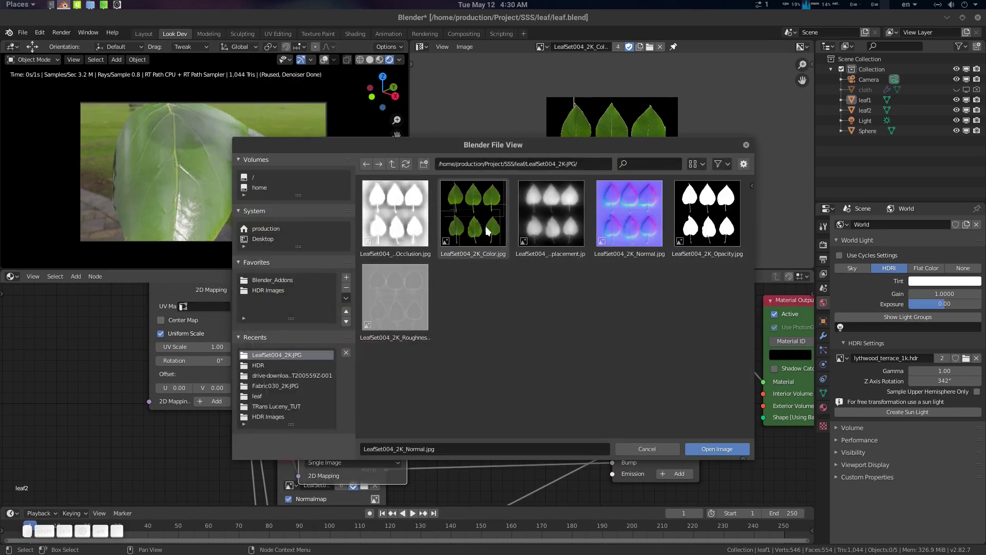
{"action": "left_click", "coordinate": [402, 305]}
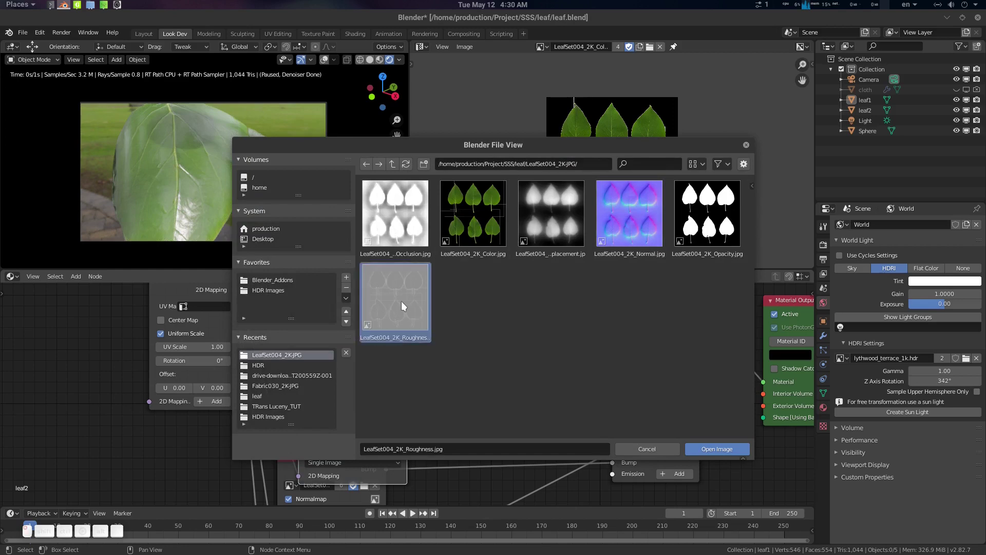
{"action": "double_click", "coordinate": [402, 306]}
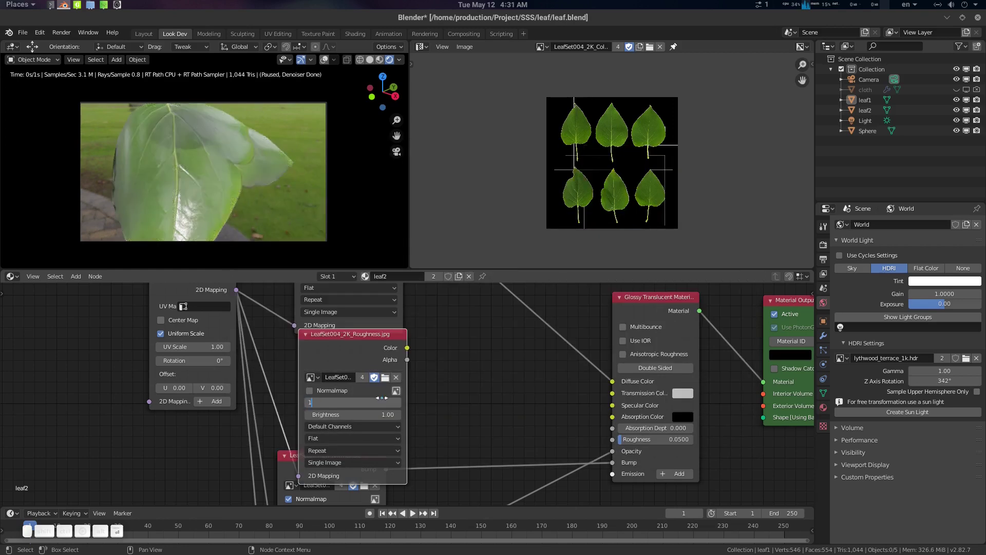
{"action": "key", "text": "Return"}
Collapse the roughness image node, place it just above the normal map node, and connect its Color output to the material's Roughness input
{"action": "left_click", "coordinate": [306, 334]}
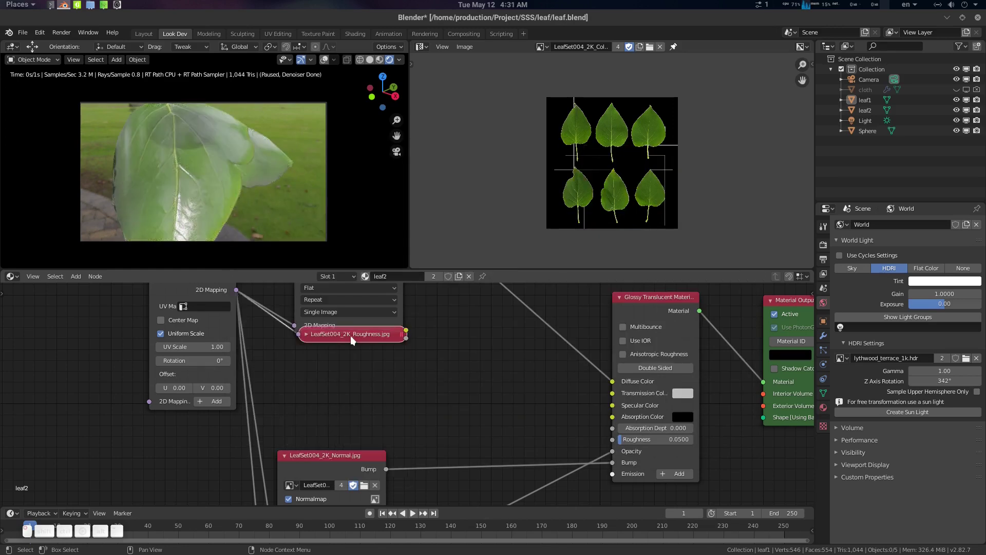
{"action": "left_click_drag", "start_coordinate": [350, 336], "coordinate": [320, 397]}
{"action": "middle_click_drag", "start_coordinate": [413, 400], "coordinate": [395, 403]}
{"action": "scroll", "coordinate": [395, 402], "scroll_direction": "up", "scroll_amount": 1}
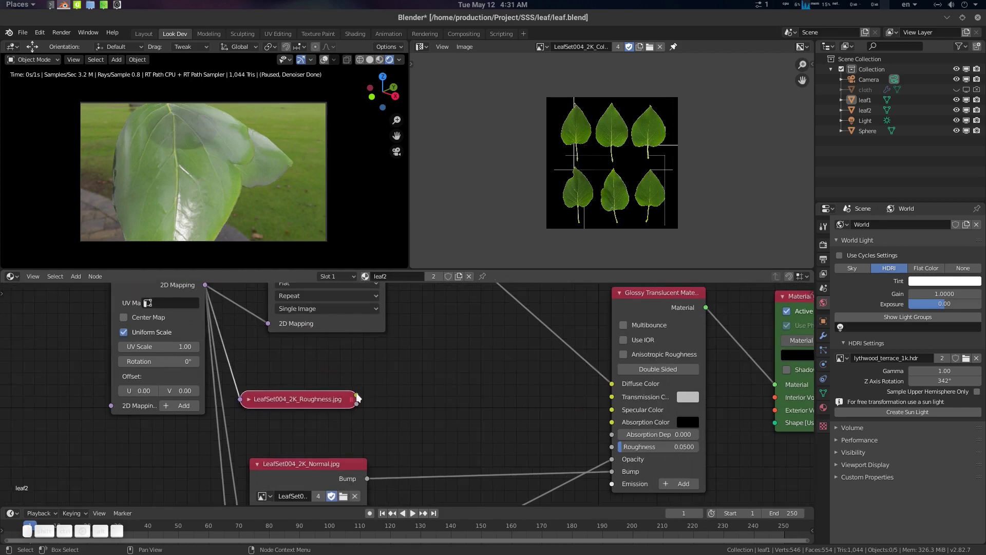
{"action": "left_click_drag", "start_coordinate": [358, 398], "coordinate": [612, 447]}
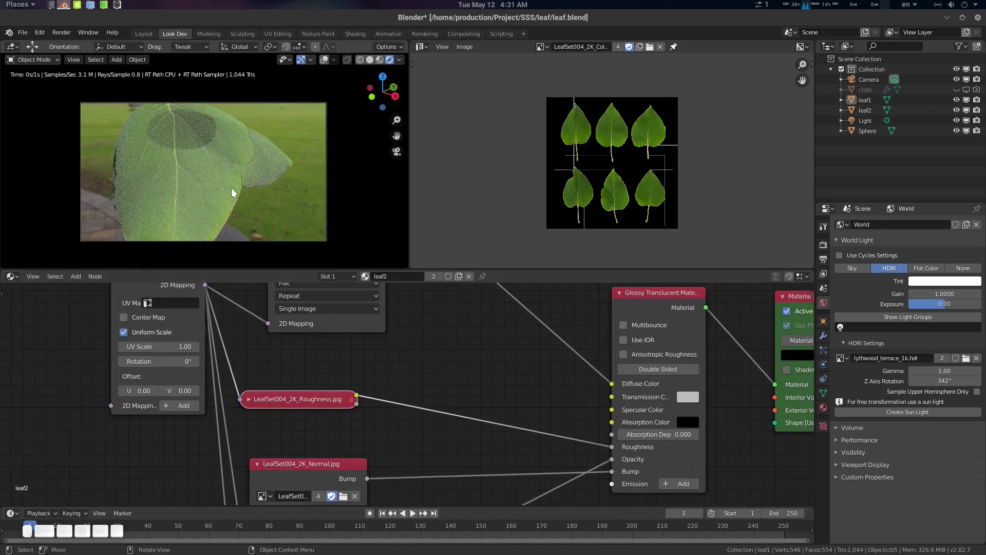
{"action": "middle_click_drag", "start_coordinate": [407, 370], "coordinate": [408, 374]}
{"action": "mouse_move", "coordinate": [243, 189]}
{"action": "middle_mouse_down"}
{"action": "mouse_move", "coordinate": [277, 148]}
{"action": "mouse_move", "coordinate": [247, 197]}
{"action": "middle_mouse_up"}
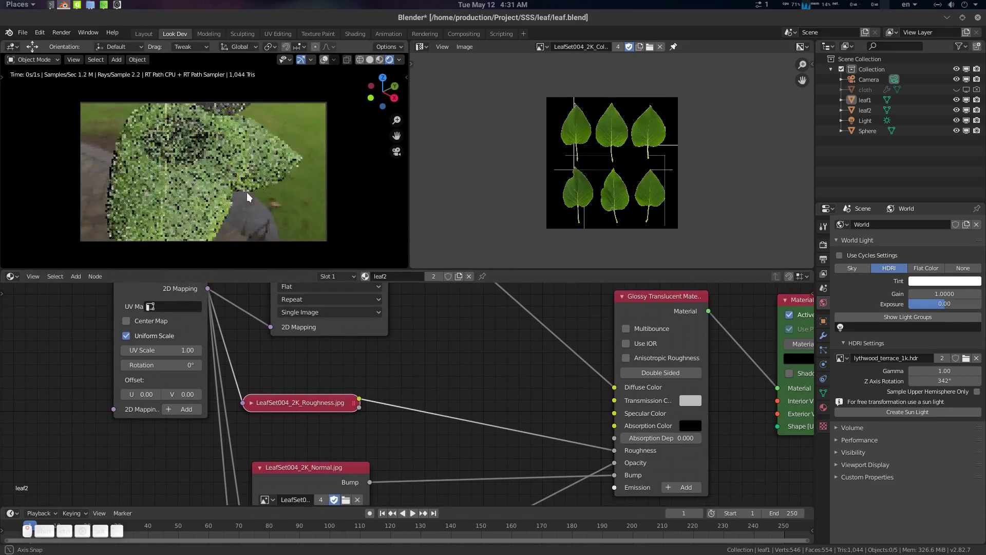
Add a Band node and insert it into the link between the roughness image and the material's Roughness input
{"action": "key", "text": "shift+a"}
{"action": "left_click", "coordinate": [436, 380]}
{"action": "type", "text": "r"}
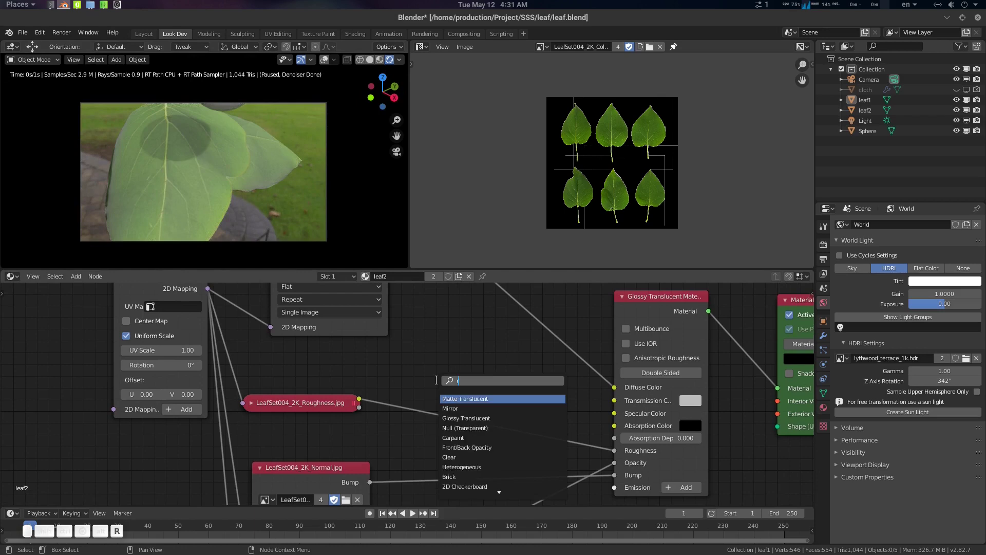
{"action": "type", "text": "am"}
{"action": "key", "text": "Return"}
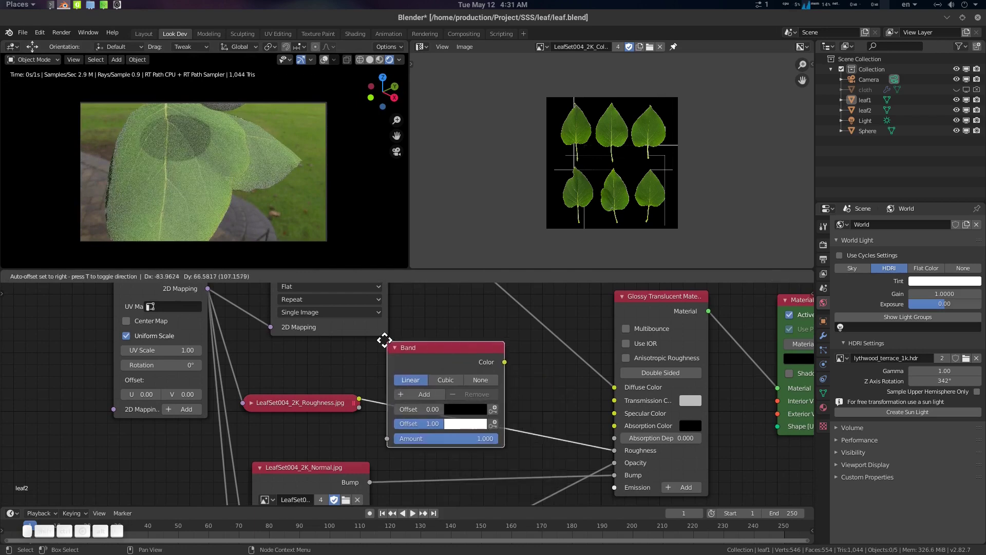
{"action": "left_click", "coordinate": [529, 415]}
{"action": "middle_click_drag", "start_coordinate": [527, 411], "coordinate": [519, 407]}
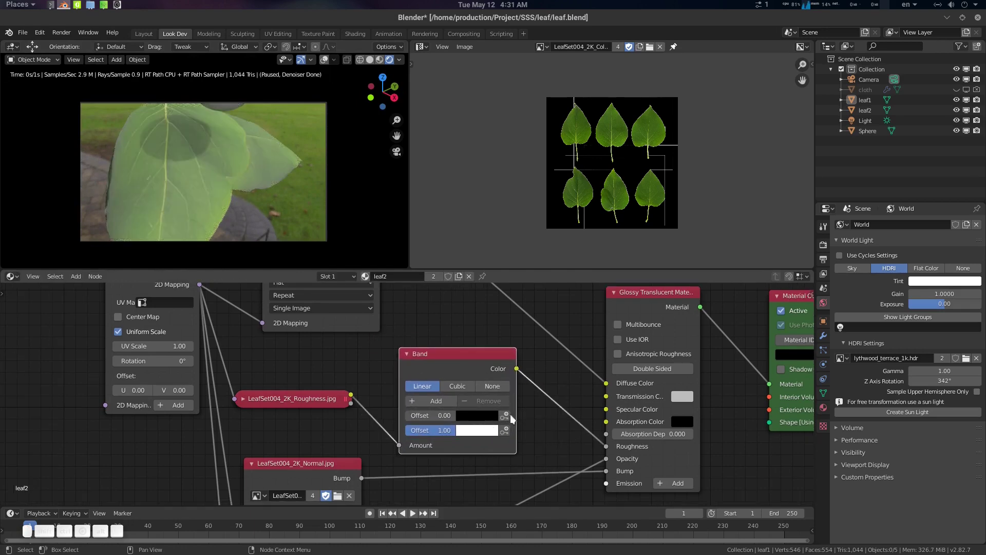
Set the Band's first stop to mid grey at offset 0.70 and its second stop to black
{"action": "left_click", "coordinate": [488, 422]}
{"action": "left_click_drag", "start_coordinate": [487, 398], "coordinate": [519, 397]}
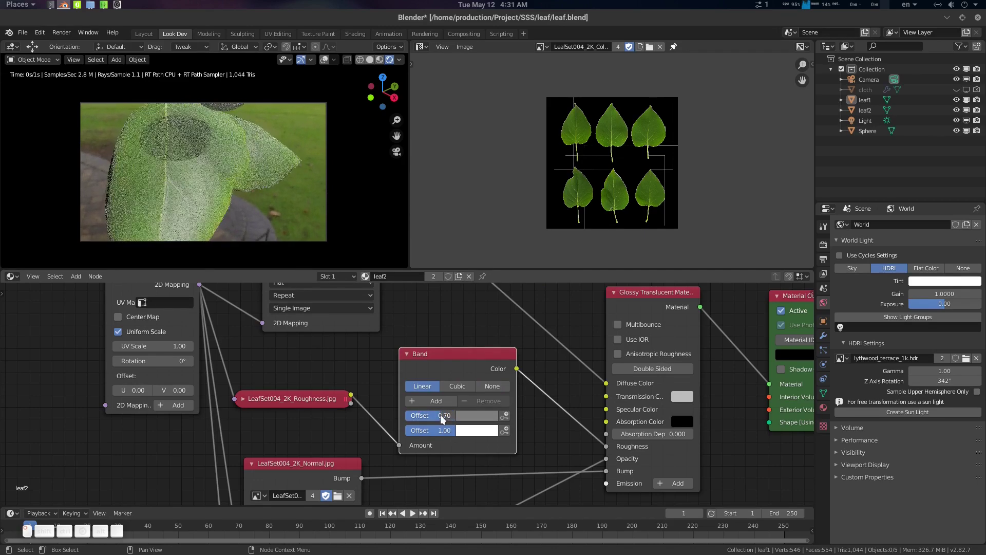
{"action": "left_click", "coordinate": [484, 429]}
{"action": "left_click_drag", "start_coordinate": [557, 340], "coordinate": [556, 371]}
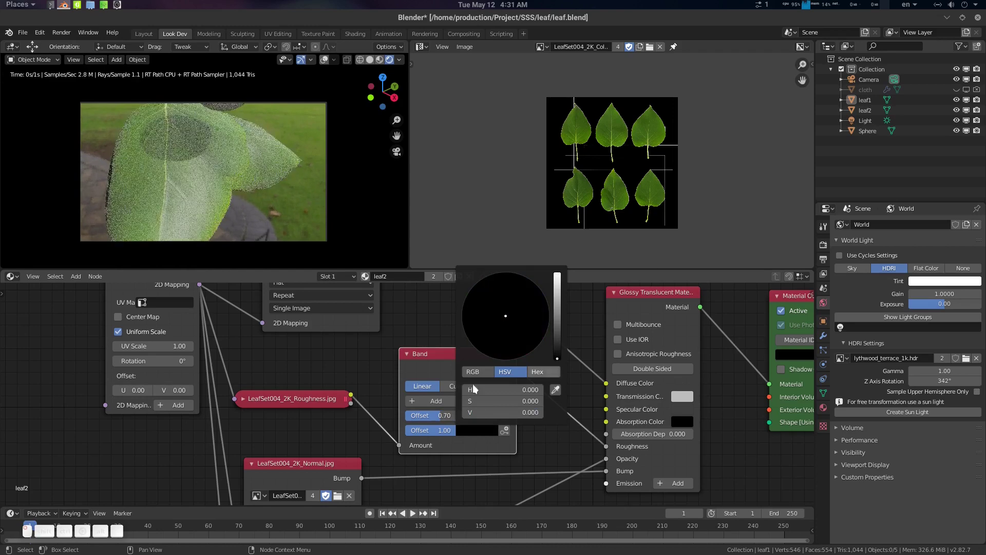
Preview the Band output on the leaves, setting its first stop to offset 0.56 and a grey value of about 0.37
{"action": "left_click", "coordinate": [476, 366], "text": "ctrl+shift"}
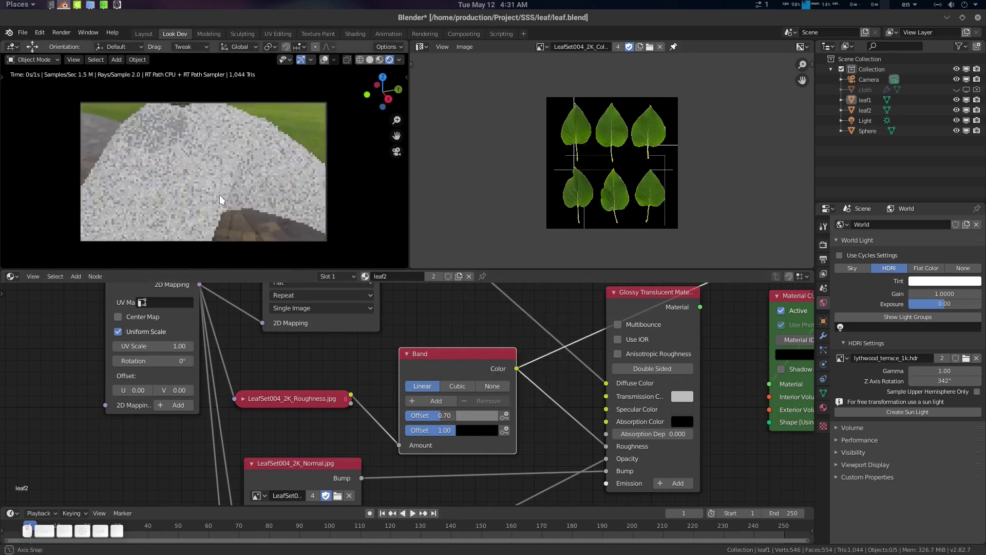
{"action": "left_click", "coordinate": [480, 432]}
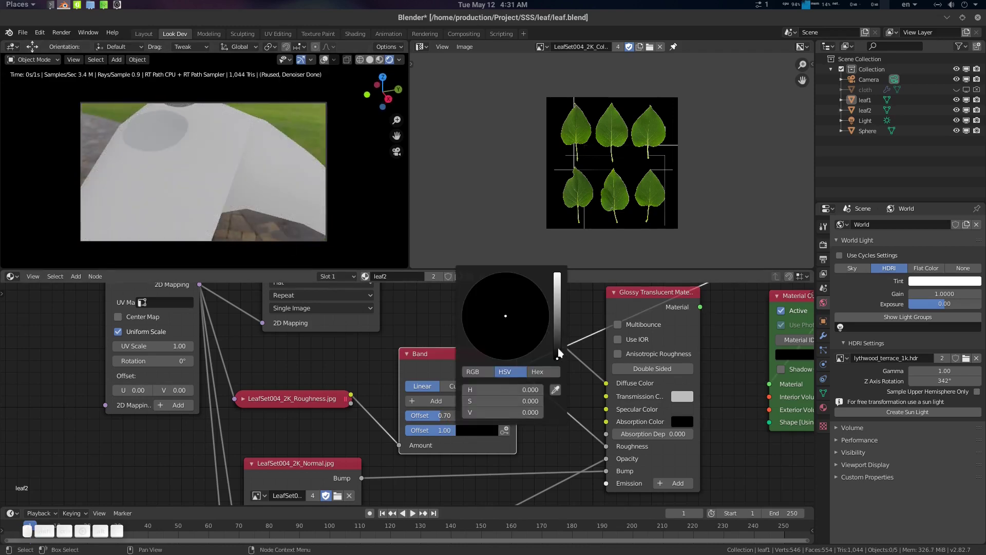
{"action": "mouse_move", "coordinate": [558, 353]}
{"action": "left_mouse_down"}
{"action": "mouse_move", "coordinate": [558, 345]}
{"action": "mouse_move", "coordinate": [558, 363]}
{"action": "left_mouse_up"}
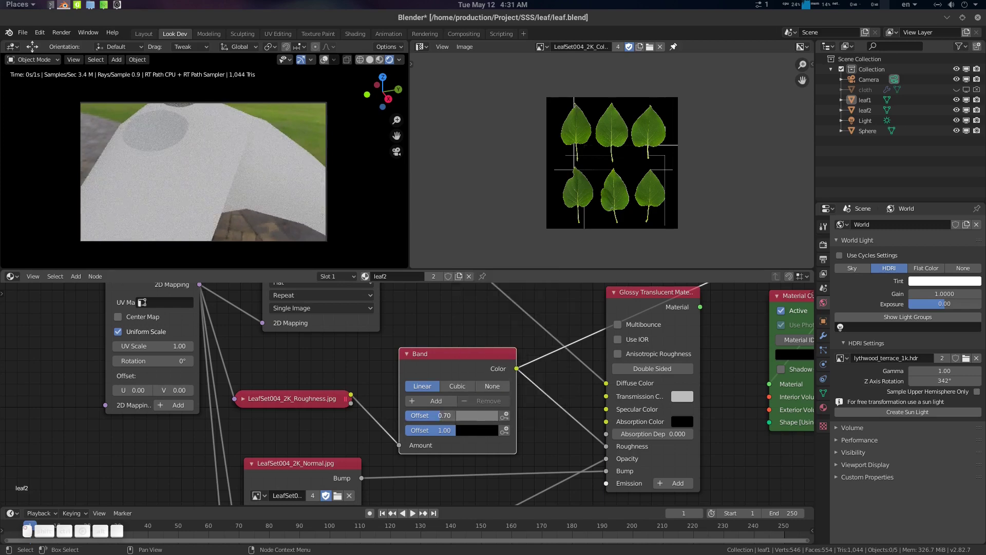
{"action": "left_click_drag", "start_coordinate": [441, 415], "coordinate": [433, 415]}
{"action": "left_click", "coordinate": [488, 416]}
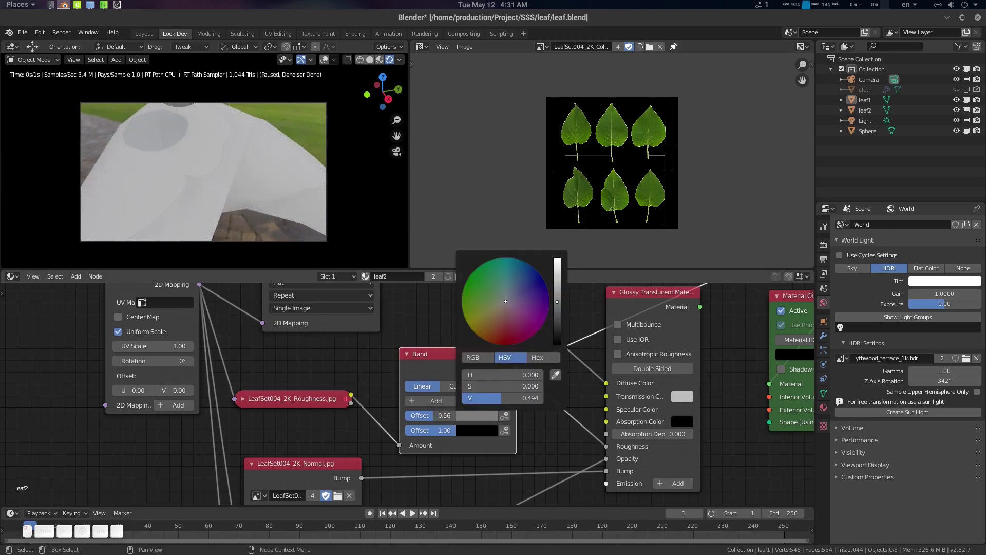
{"action": "mouse_move", "coordinate": [557, 301]}
{"action": "left_mouse_down"}
{"action": "mouse_move", "coordinate": [557, 293]}
{"action": "mouse_move", "coordinate": [558, 315]}
{"action": "mouse_move", "coordinate": [557, 299]}
{"action": "left_mouse_up"}
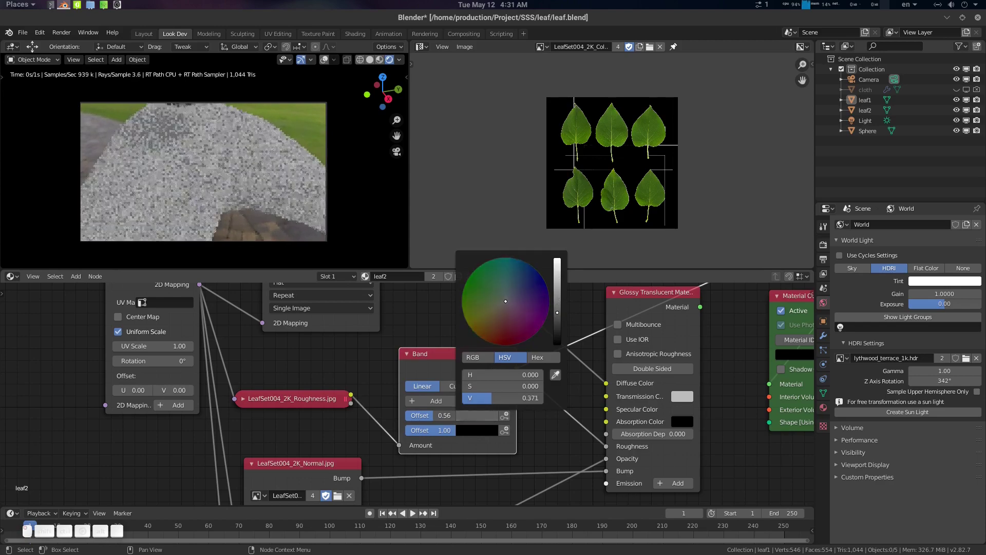
{"action": "middle_click_drag", "start_coordinate": [239, 226], "coordinate": [252, 170]}
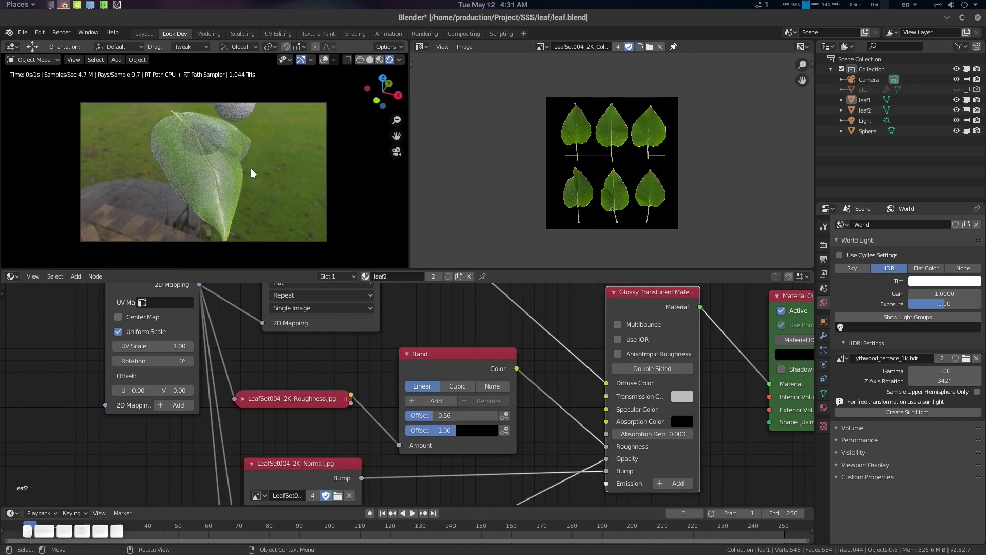
Save the scene as an incremented copy named leaf1.blend
{"action": "key", "text": "ctrl+shift+s"}
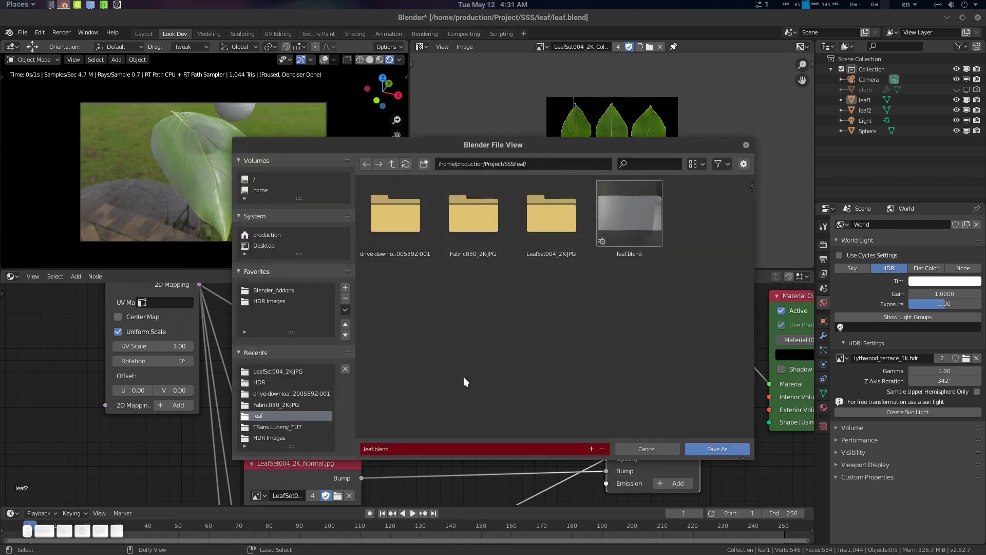
{"action": "key", "text": "KP_Add"}
{"action": "key", "text": "Return"}
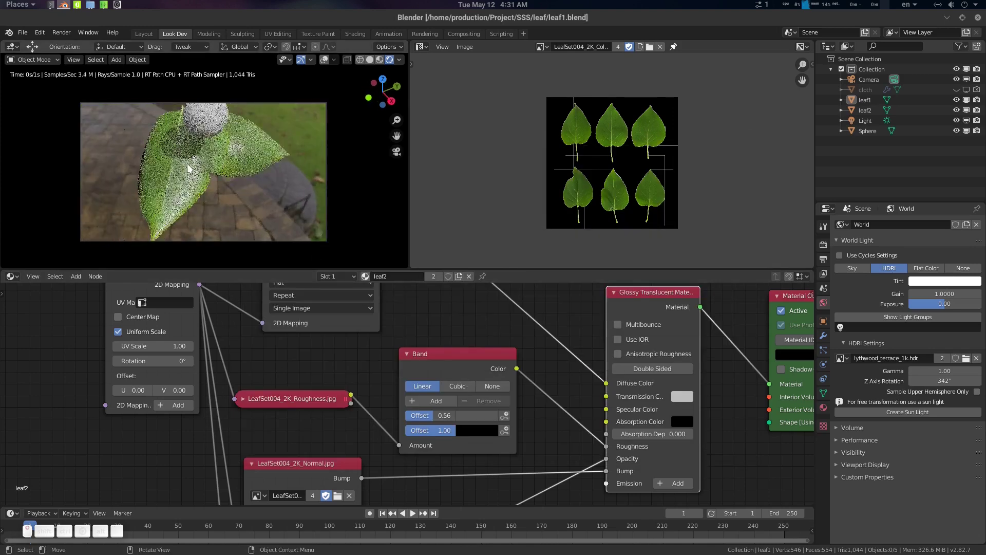
Select leaf1, move the Band and Glossy Translucent nodes to free space between them, and enable Use IOR on the material
{"action": "middle_click_drag", "start_coordinate": [189, 168], "coordinate": [318, 171]}
{"action": "left_click", "coordinate": [177, 160]}
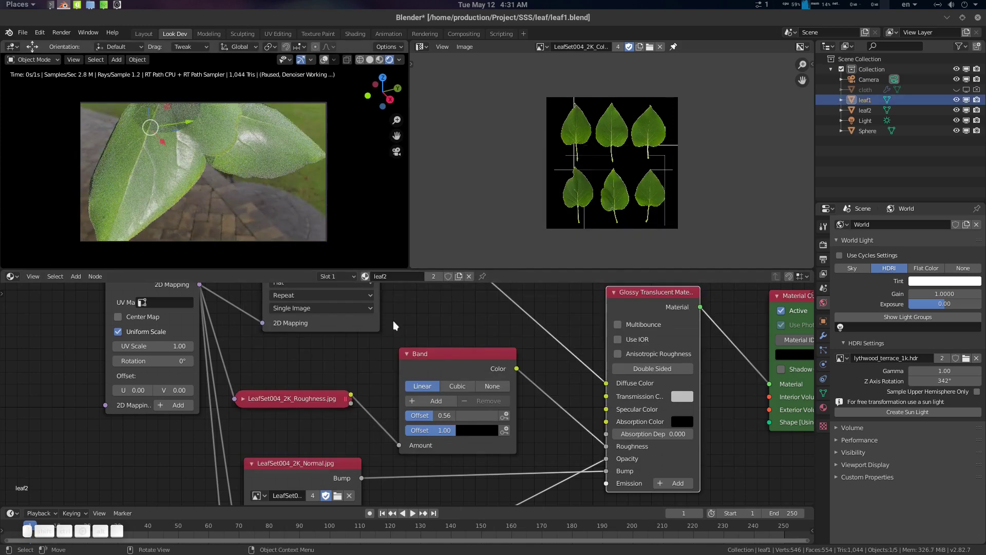
{"action": "middle_click_drag", "start_coordinate": [446, 350], "coordinate": [441, 405]}
{"action": "left_click_drag", "start_coordinate": [488, 417], "coordinate": [484, 436]}
{"action": "left_click_drag", "start_coordinate": [640, 358], "coordinate": [670, 336]}
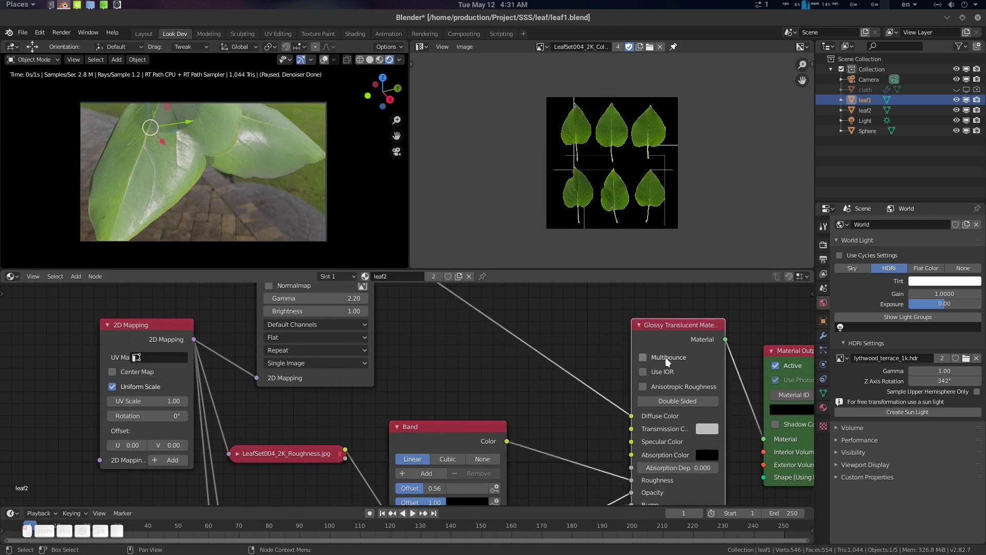
{"action": "left_click", "coordinate": [657, 373]}
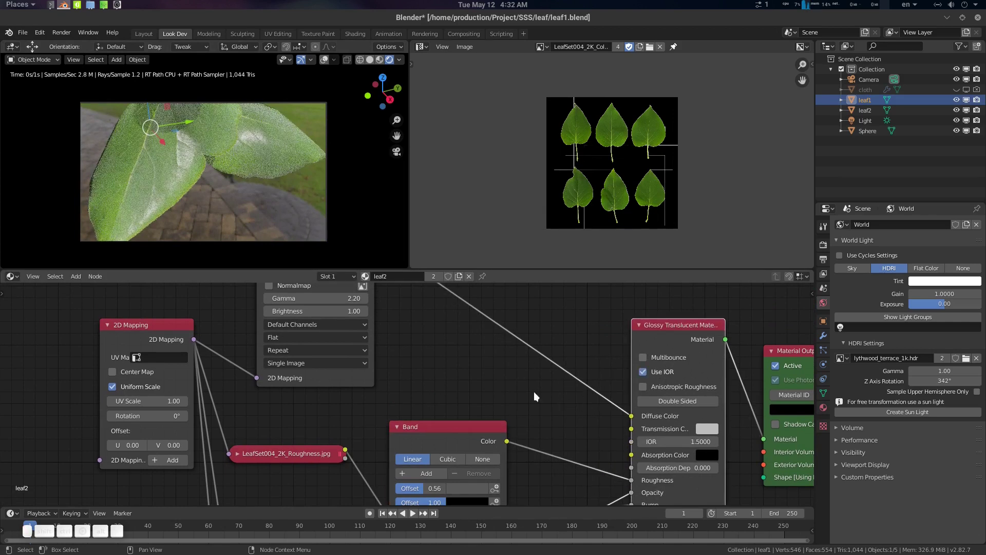
Collapse the Band node and move it lower, level with the material's Roughness input
{"action": "middle_click_drag", "start_coordinate": [533, 392], "coordinate": [522, 319]}
{"action": "left_click", "coordinate": [395, 362]}
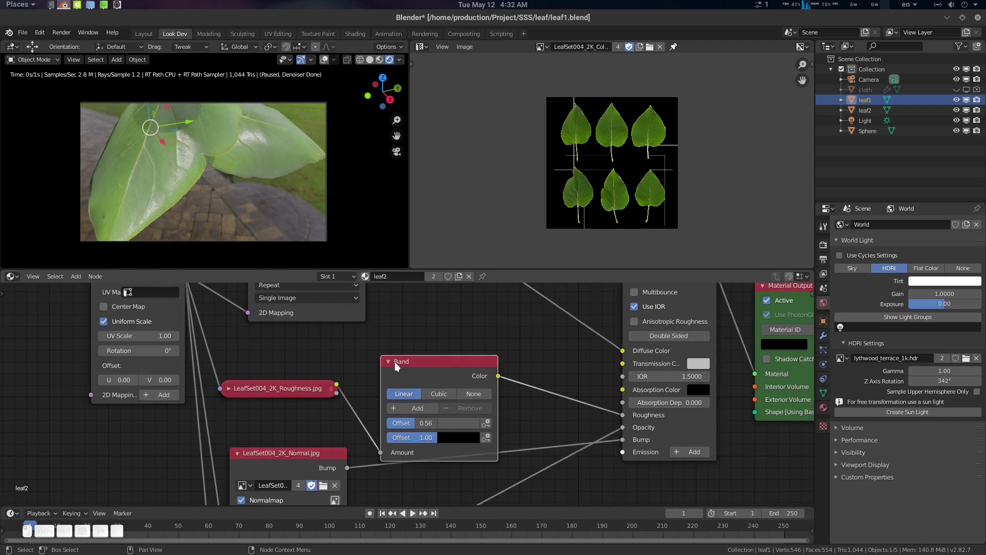
{"action": "key", "text": "h"}
{"action": "left_click_drag", "start_coordinate": [406, 360], "coordinate": [399, 415]}
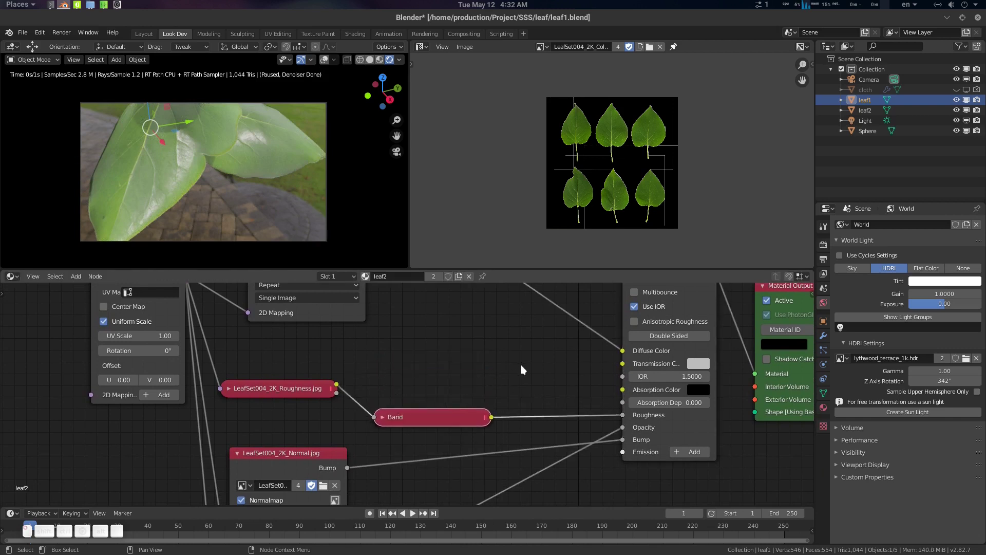
Add a Constant Value node, connect it to the material's IOR input and set its value to 1.25
{"action": "middle_click_drag", "start_coordinate": [512, 340], "coordinate": [496, 368]}
{"action": "key", "text": "shift+a"}
{"action": "left_click", "coordinate": [496, 368]}
{"action": "type", "text": "va"}
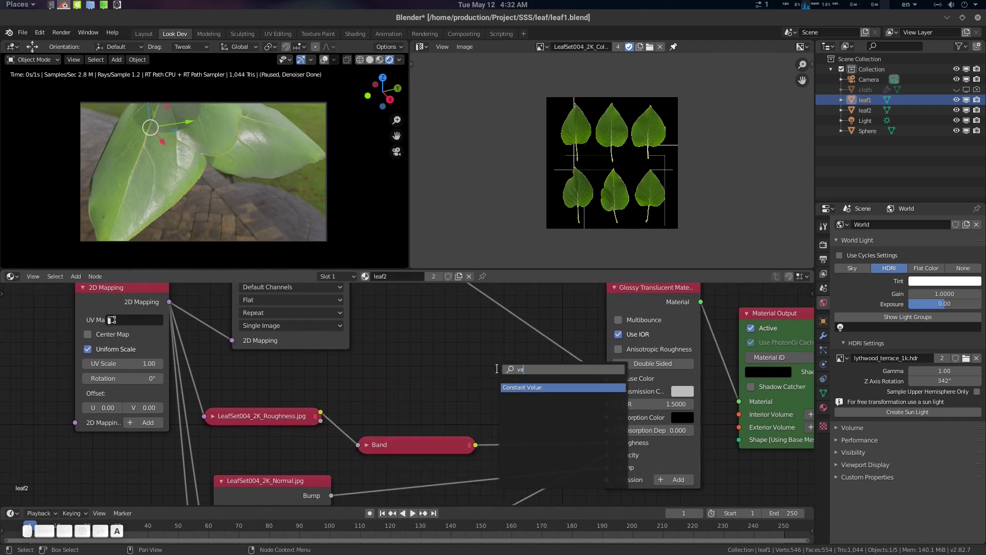
{"action": "key", "text": "Return"}
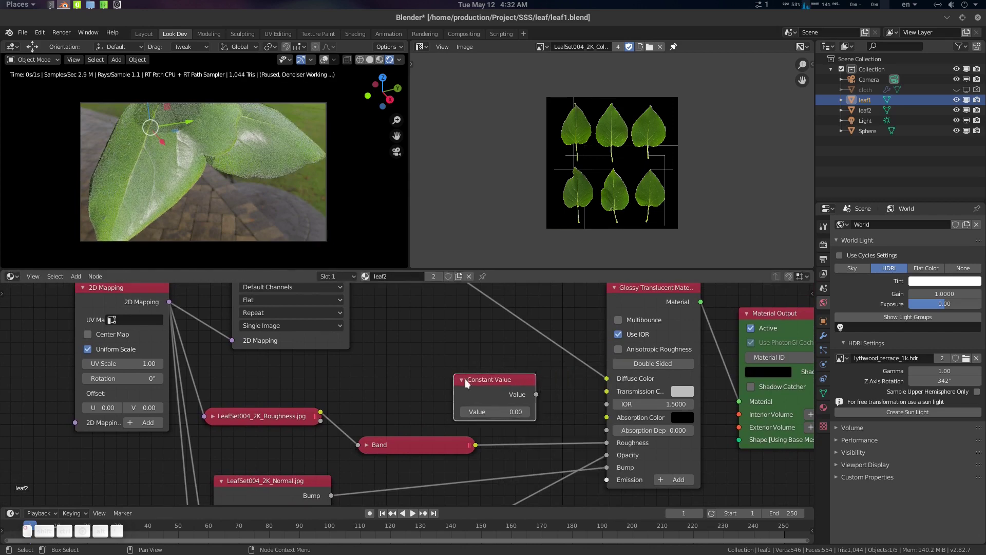
{"action": "left_click_drag", "start_coordinate": [537, 395], "coordinate": [610, 404]}
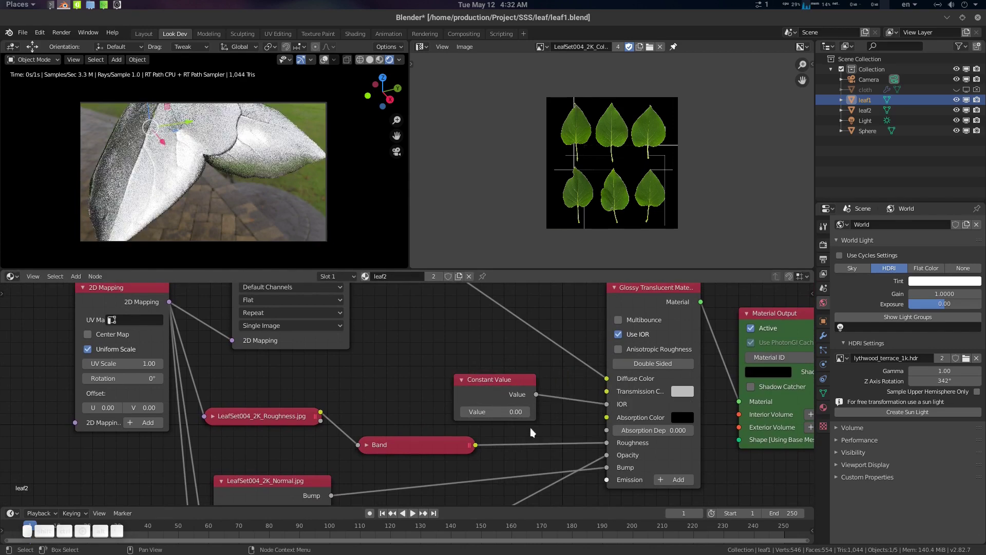
{"action": "left_click", "coordinate": [514, 415]}
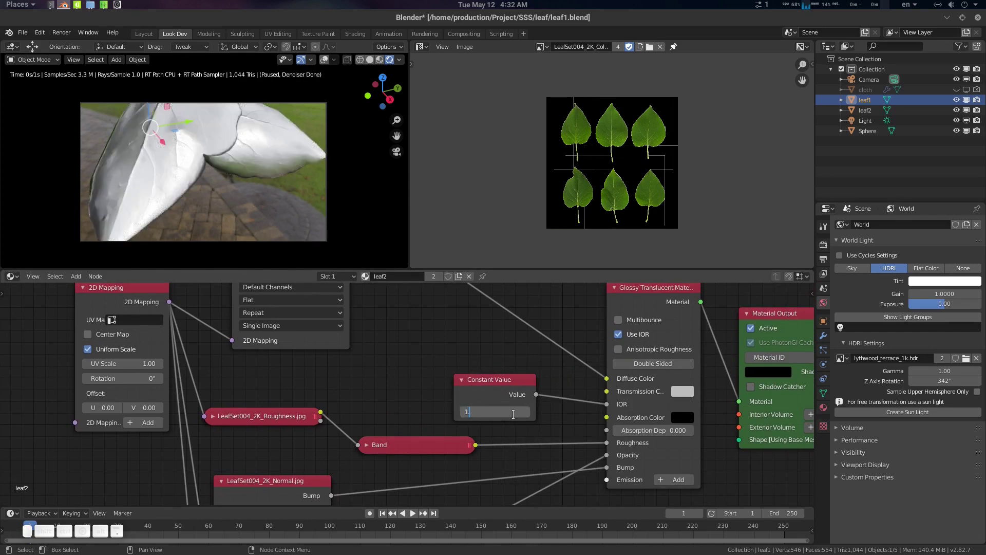
{"action": "key", "text": "Return"}
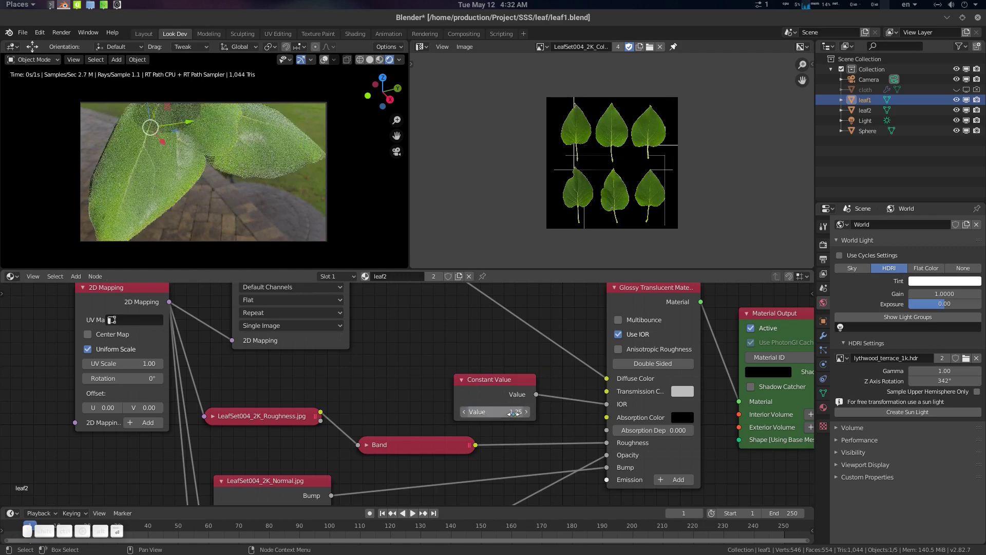
Hide the viewport gizmos and view the leaves from below against the sky
{"action": "middle_click_drag", "start_coordinate": [172, 125], "coordinate": [218, 185]}
{"action": "left_click", "coordinate": [302, 60]}
{"action": "middle_click_drag", "start_coordinate": [218, 185], "coordinate": [282, 164]}
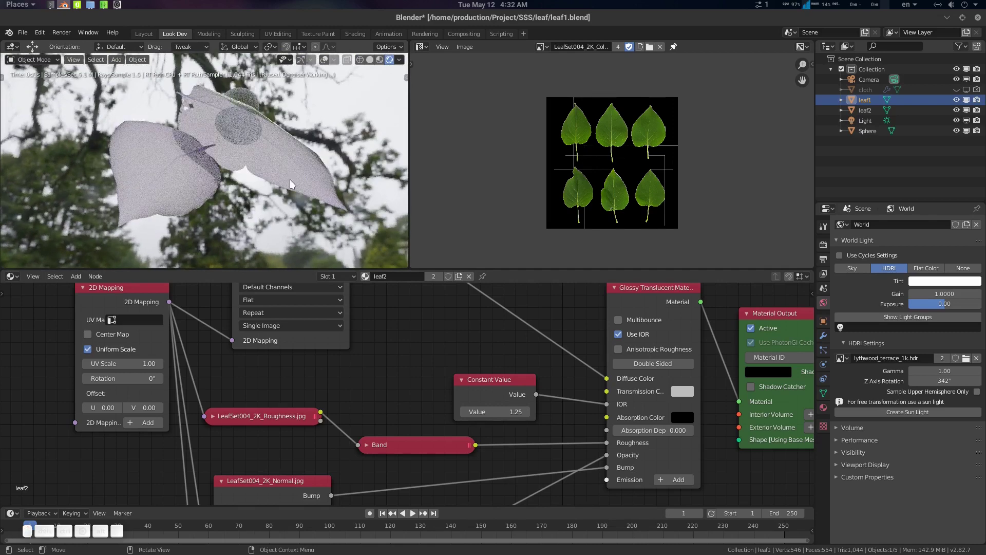
Move the Glossy Translucent node higher and shift the colour image node farther away from it
{"action": "middle_click_drag", "start_coordinate": [511, 315], "coordinate": [443, 371]}
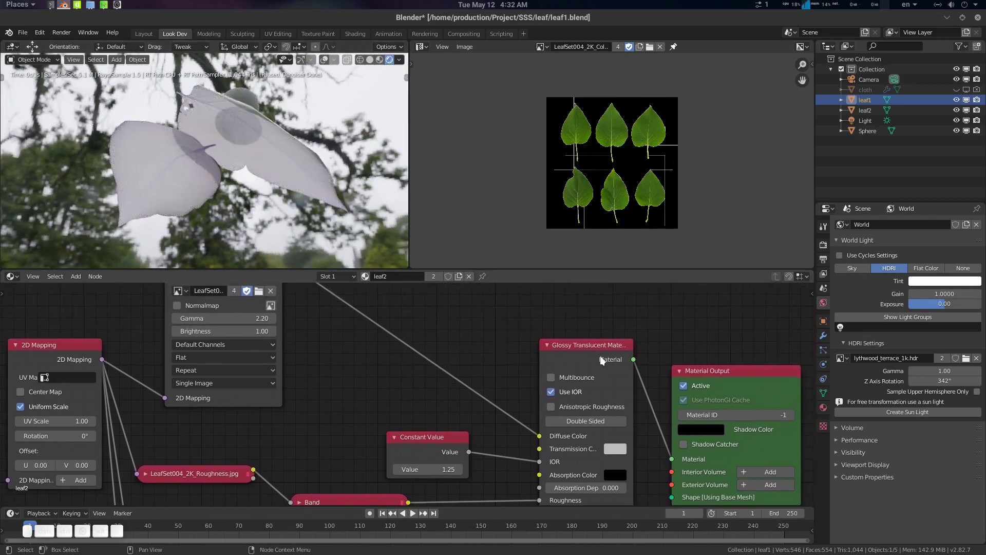
{"action": "left_click_drag", "start_coordinate": [596, 350], "coordinate": [611, 314]}
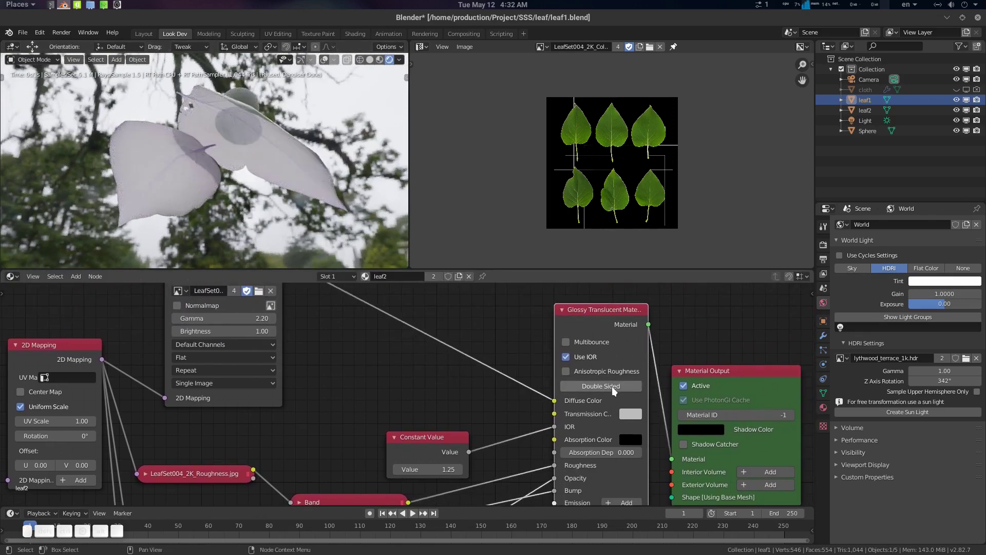
{"action": "middle_click_drag", "start_coordinate": [369, 321], "coordinate": [414, 378]}
{"action": "left_click_drag", "start_coordinate": [288, 303], "coordinate": [268, 303]}
{"action": "middle_click_drag", "start_coordinate": [370, 348], "coordinate": [362, 300]}
{"action": "middle_click_drag", "start_coordinate": [503, 394], "coordinate": [511, 420]}
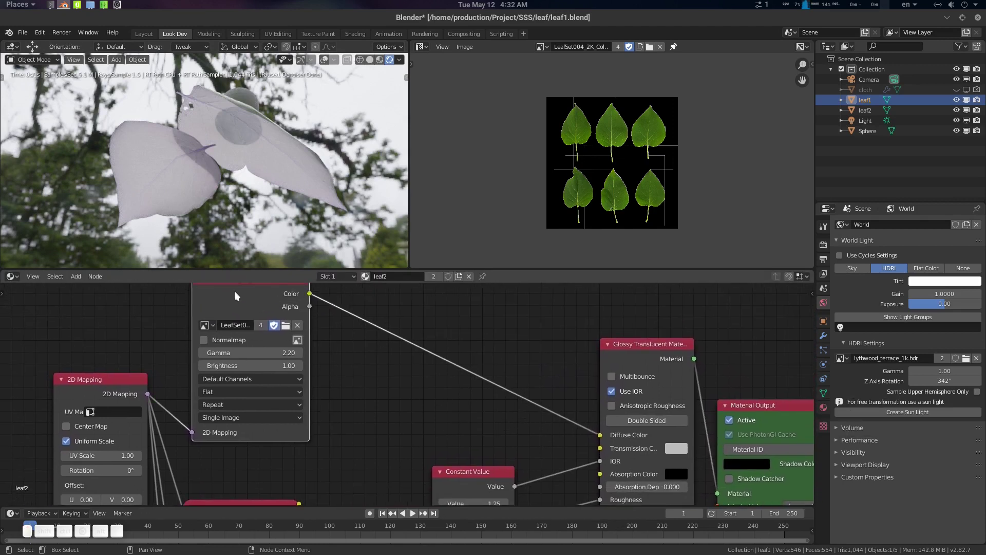
Set the Glossy Translucent material's transmission color to a light green and check the leaves from below
{"action": "scroll", "coordinate": [327, 360], "scroll_direction": "up", "scroll_amount": 1, "text": "shift"}
{"action": "left_click", "coordinate": [674, 463]}
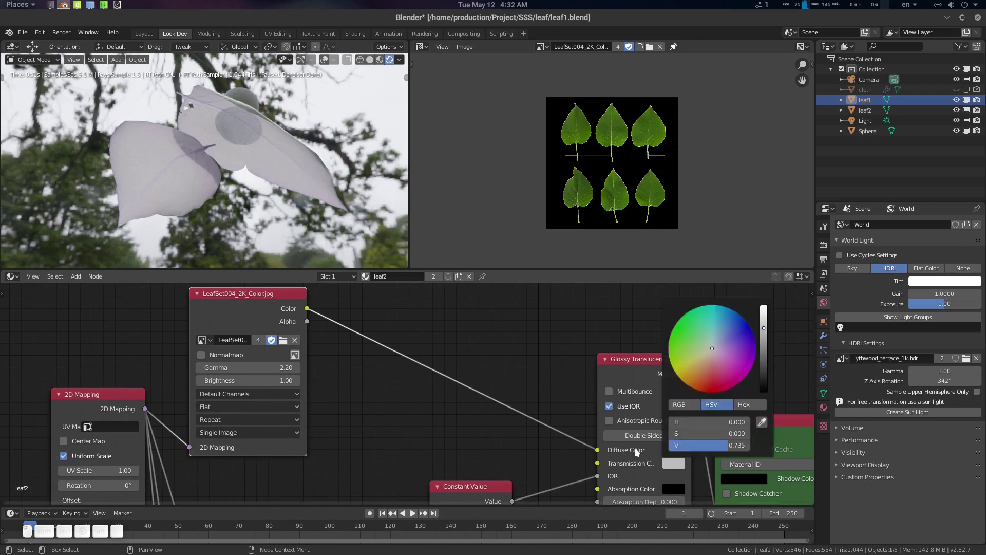
{"action": "left_click", "coordinate": [675, 464]}
{"action": "mouse_move", "coordinate": [705, 336]}
{"action": "left_mouse_down"}
{"action": "mouse_move", "coordinate": [724, 358]}
{"action": "mouse_move", "coordinate": [694, 350]}
{"action": "left_mouse_up"}
{"action": "middle_click_drag", "start_coordinate": [253, 135], "coordinate": [257, 157]}
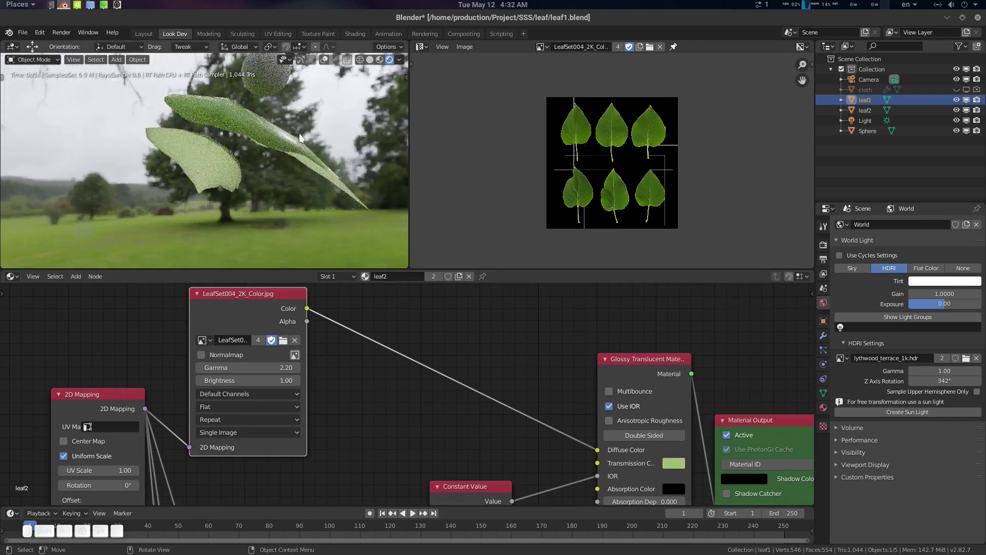
{"action": "middle_click_drag", "start_coordinate": [258, 290], "coordinate": [286, 294]}
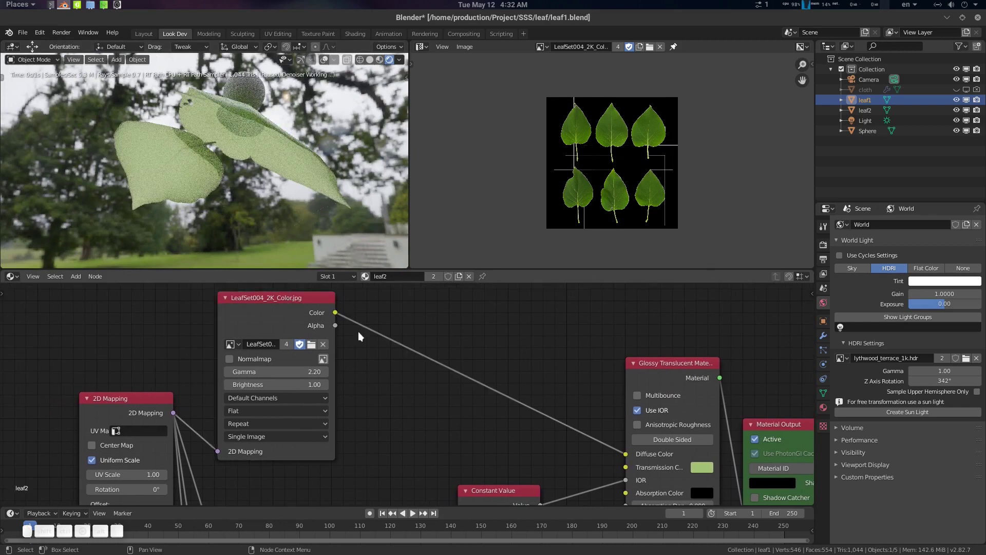
Add a Vector Math node in Multiply mode between the colour image node and the Glossy Translucent node
{"action": "middle_click_drag", "start_coordinate": [437, 366], "coordinate": [432, 351]}
{"action": "key", "text": "shift+a"}
{"action": "left_click", "coordinate": [464, 325]}
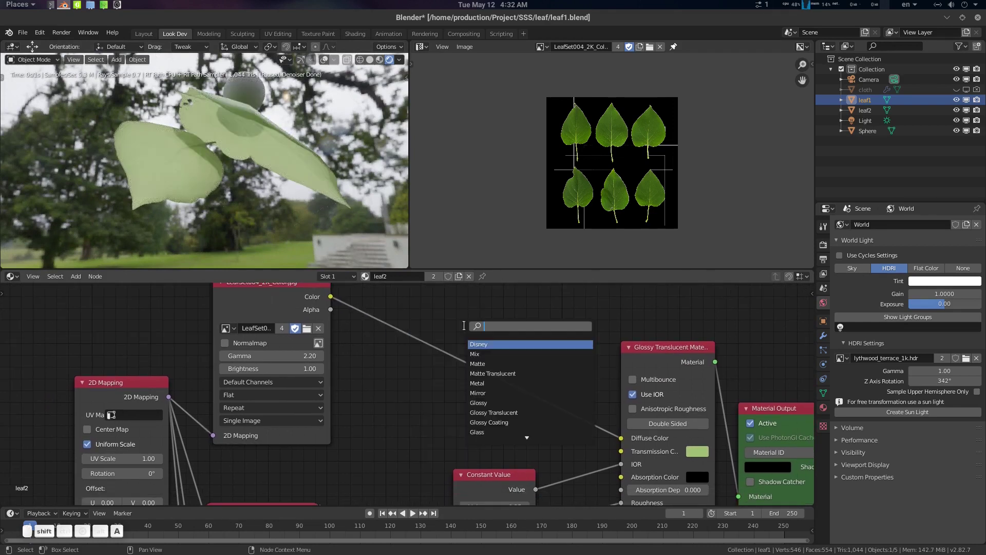
{"action": "type", "text": "vec"}
{"action": "key", "text": "Down"}
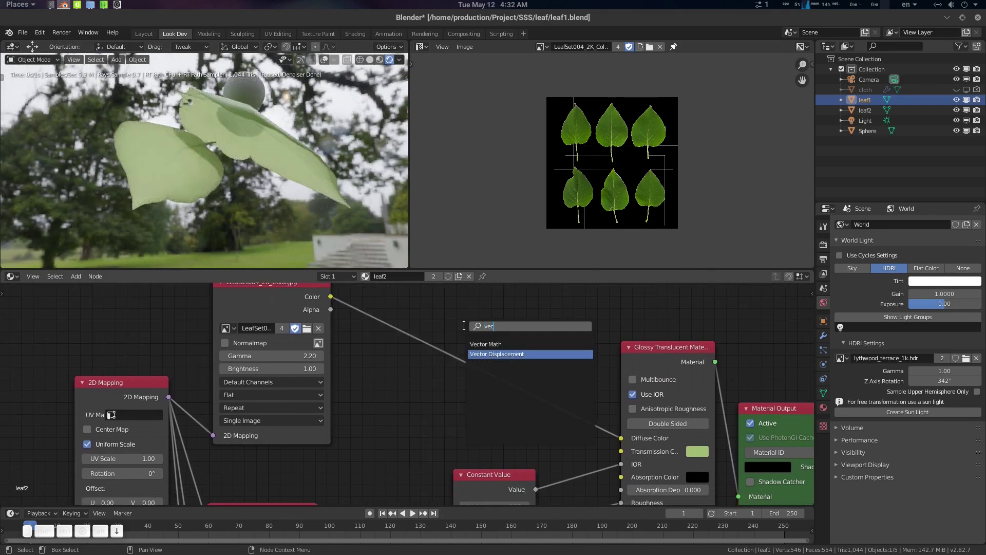
{"action": "key", "text": "Up"}
{"action": "key", "text": "Return"}
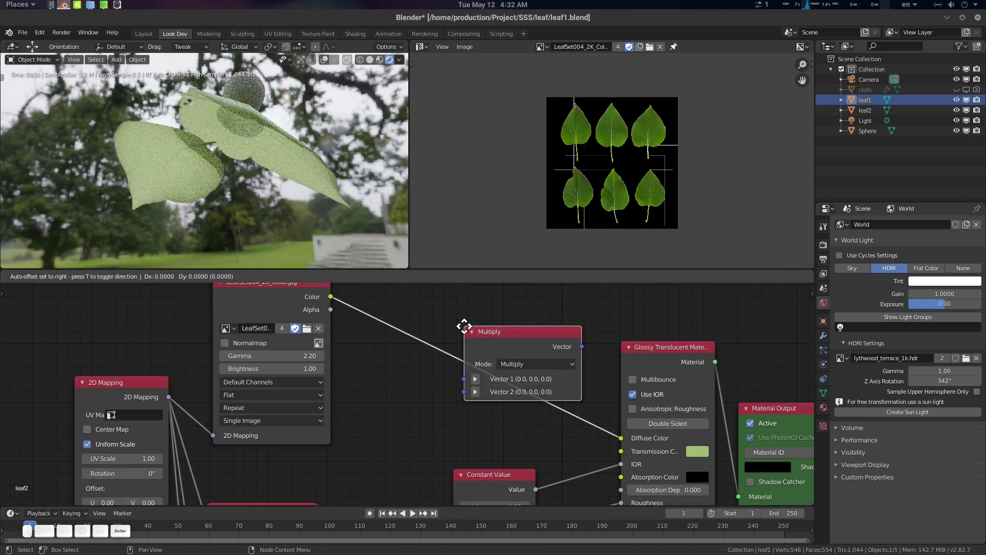
{"action": "left_click", "coordinate": [355, 374]}
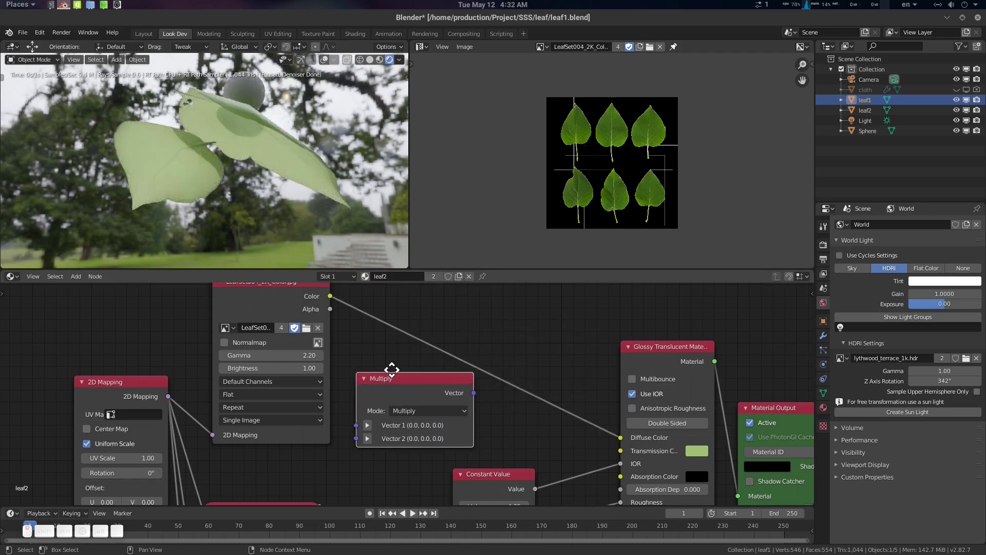
Connect the colour image's Color output to the Multiply node's Vector 1 and its Vector output to the material's Transmission Color
{"action": "middle_click_drag", "start_coordinate": [392, 370], "coordinate": [389, 364]}
{"action": "left_click_drag", "start_coordinate": [328, 291], "coordinate": [346, 355]}
{"action": "left_click_drag", "start_coordinate": [358, 422], "coordinate": [355, 419]}
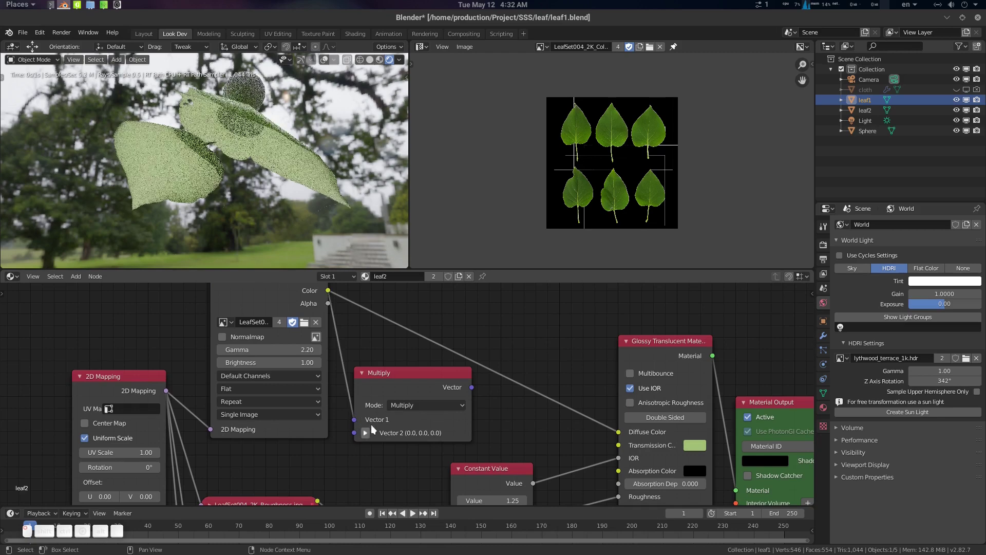
{"action": "left_click_drag", "start_coordinate": [472, 387], "coordinate": [482, 400]}
{"action": "left_click_drag", "start_coordinate": [629, 452], "coordinate": [629, 448]}
Expand the Multiply node's Vector 2, reposition the node, and route the diffuse colour link above it with a reroute point
{"action": "left_click", "coordinate": [367, 433]}
{"action": "left_click_drag", "start_coordinate": [425, 377], "coordinate": [454, 346]}
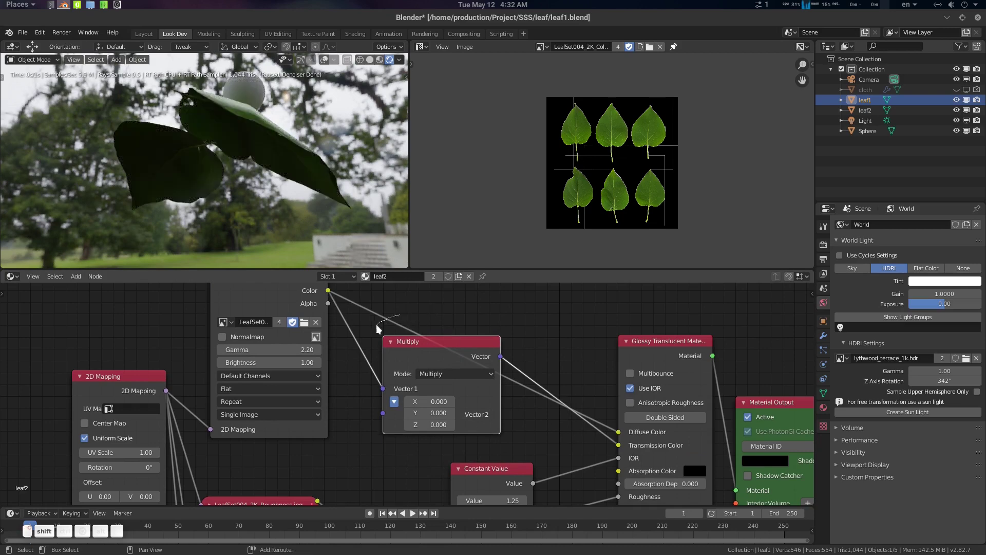
{"action": "right_click_drag", "start_coordinate": [378, 329], "coordinate": [378, 329], "text": "shift"}
{"action": "key", "text": "g"}
{"action": "left_click", "coordinate": [545, 306]}
{"action": "middle_click_drag", "start_coordinate": [504, 377], "coordinate": [510, 358]}
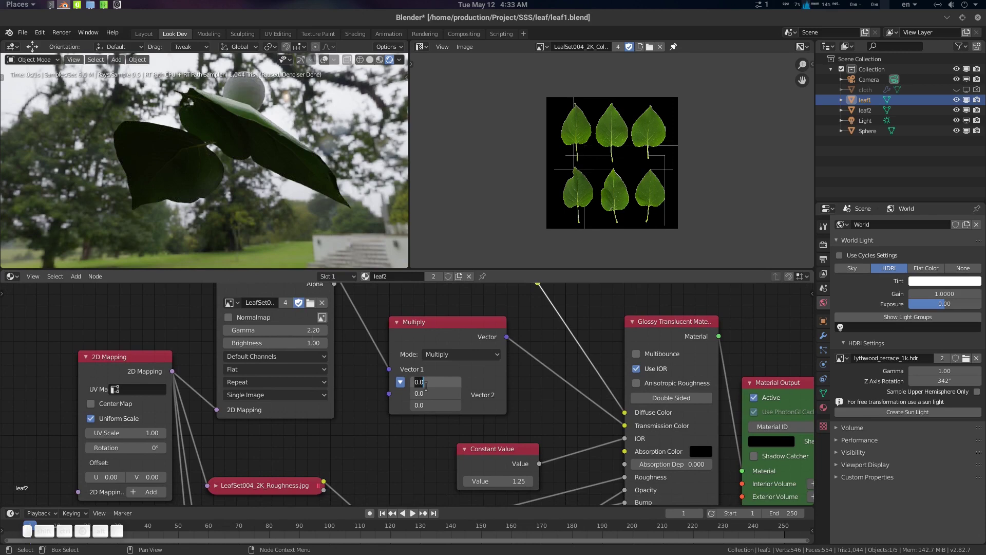
Raise the Multiply node's Vector 2 to 1.2 and finally 1.5 on all three axes, checking the leaves from several angles
{"action": "key", "text": "Return"}
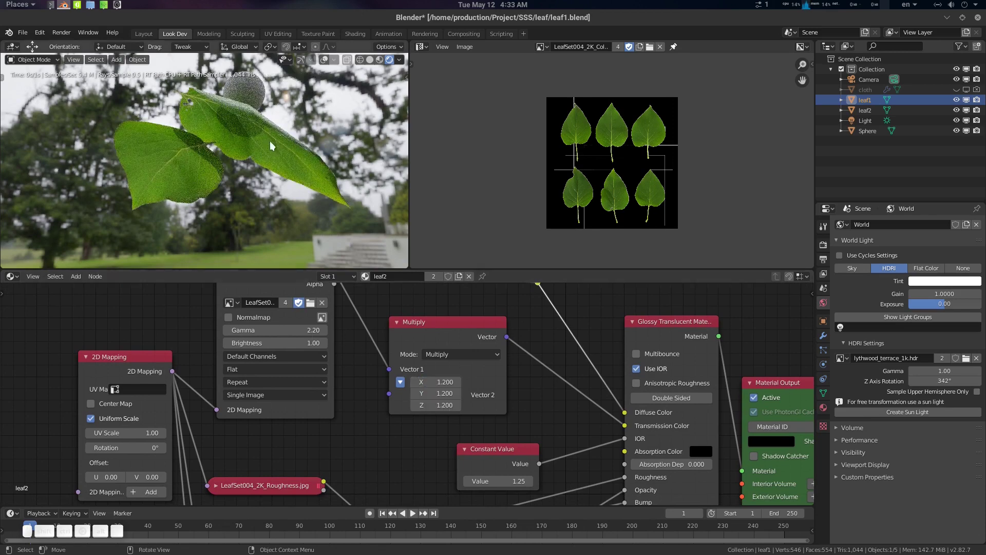
{"action": "middle_click_drag", "start_coordinate": [259, 194], "coordinate": [313, 169]}
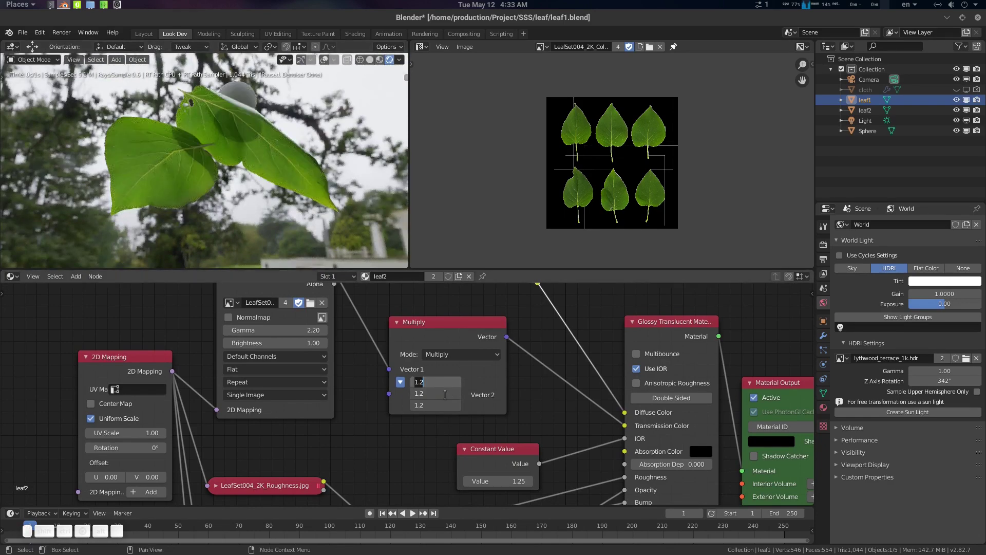
{"action": "key", "text": "Return"}
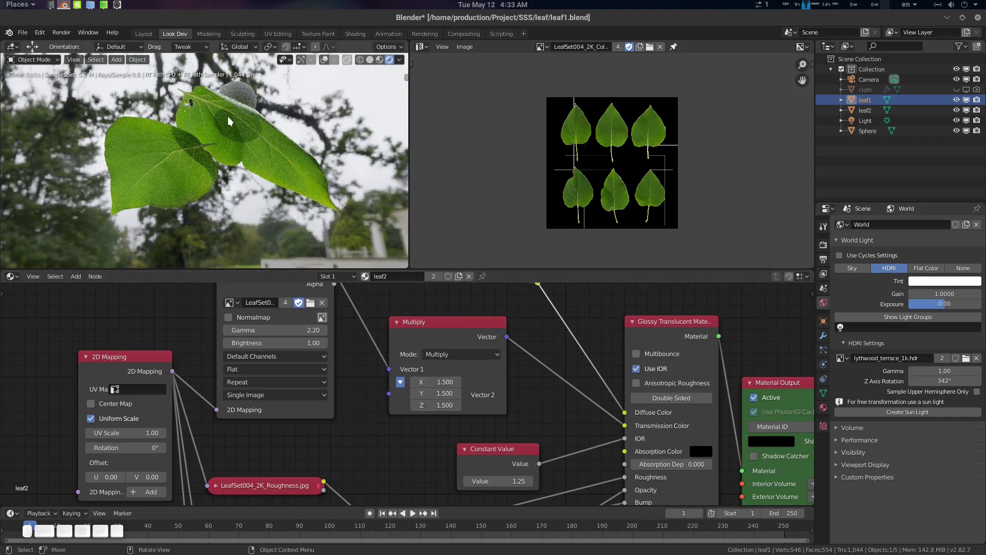
{"action": "mouse_move", "coordinate": [245, 140]}
{"action": "middle_mouse_down"}
{"action": "mouse_move", "coordinate": [259, 138]}
{"action": "mouse_move", "coordinate": [177, 214]}
{"action": "mouse_move", "coordinate": [237, 168]}
{"action": "mouse_move", "coordinate": [238, 150]}
{"action": "middle_mouse_up"}
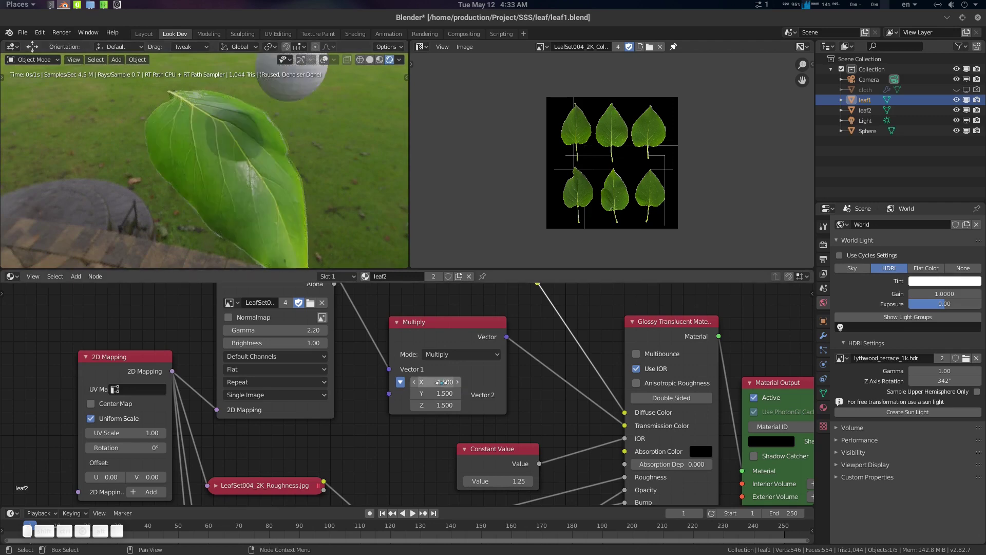
{"action": "middle_click_drag", "start_coordinate": [295, 226], "coordinate": [127, 179]}
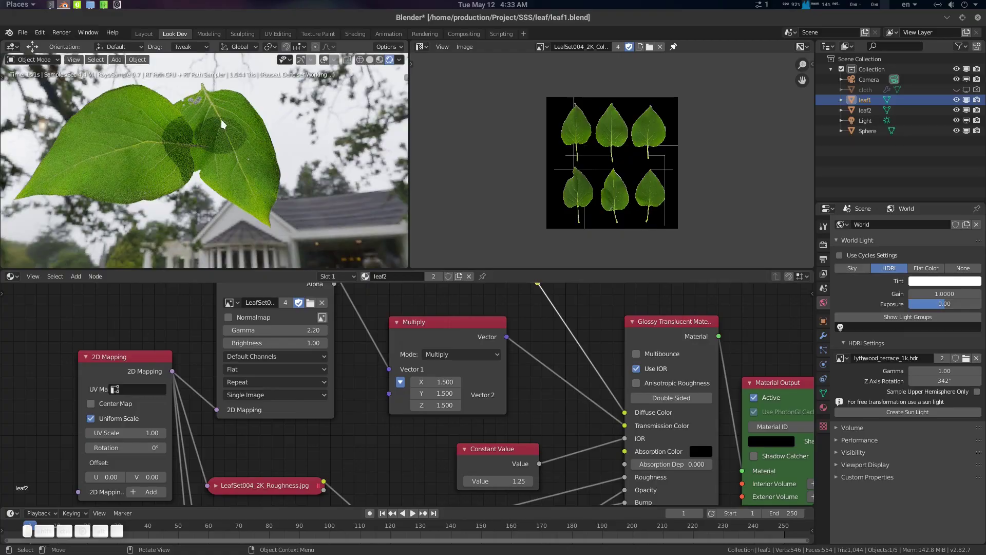
{"action": "middle_click_drag", "start_coordinate": [221, 120], "coordinate": [64, 147]}
{"action": "scroll", "coordinate": [275, 156], "scroll_direction": "up", "scroll_amount": 2}
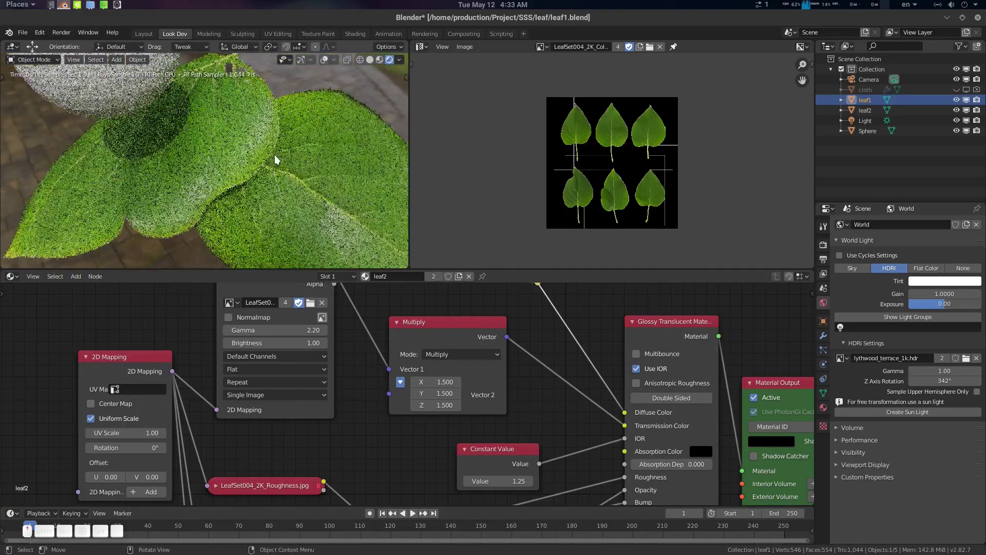
{"action": "mouse_move", "coordinate": [275, 160]}
{"action": "middle_mouse_down"}
{"action": "mouse_move", "coordinate": [257, 149]}
{"action": "mouse_move", "coordinate": [273, 167]}
{"action": "middle_mouse_up"}
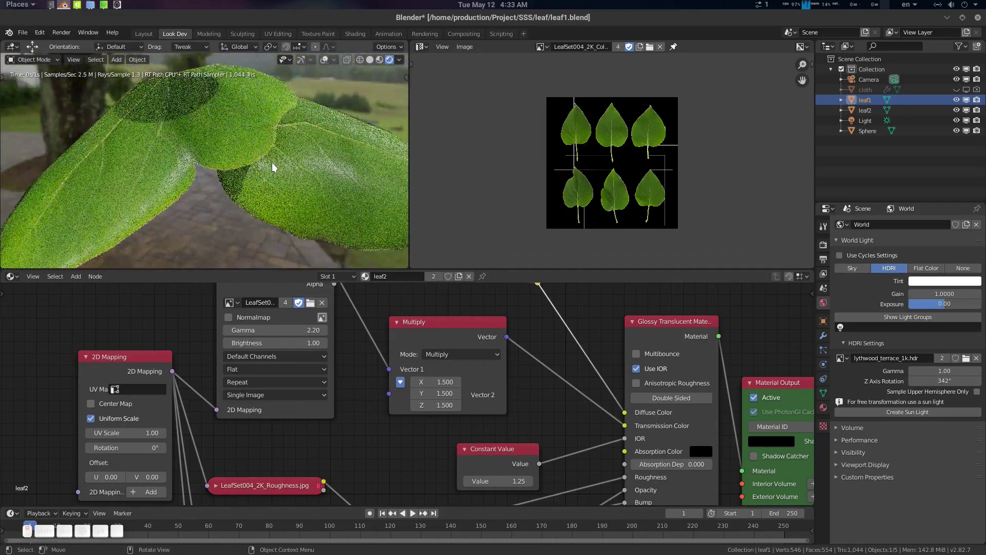
Move the Material Output and Glossy Translucent nodes farther away from the texture and Multiply nodes
{"action": "middle_click_drag", "start_coordinate": [552, 392], "coordinate": [519, 321]}
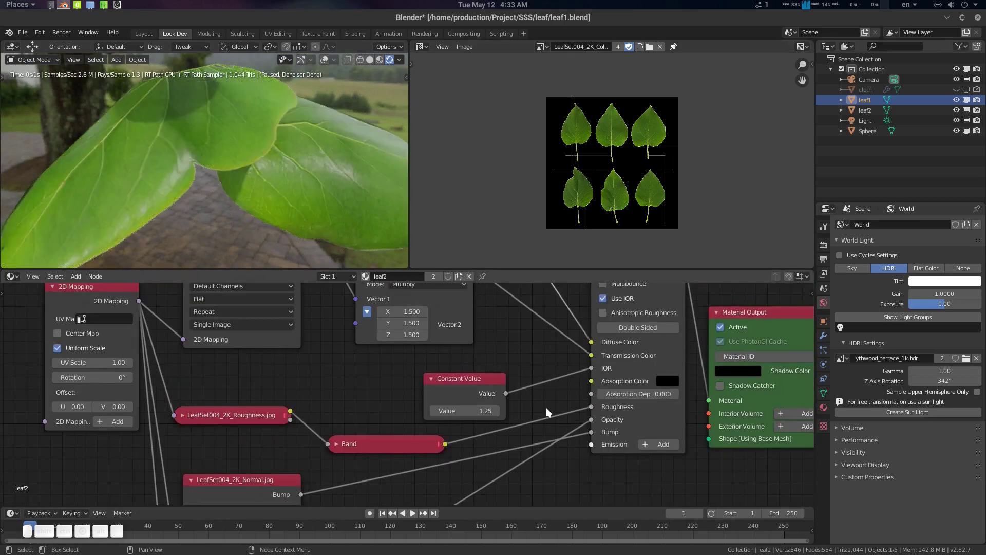
{"action": "scroll", "coordinate": [548, 412], "scroll_direction": "down", "scroll_amount": 4}
{"action": "middle_click_drag", "start_coordinate": [578, 346], "coordinate": [526, 395]}
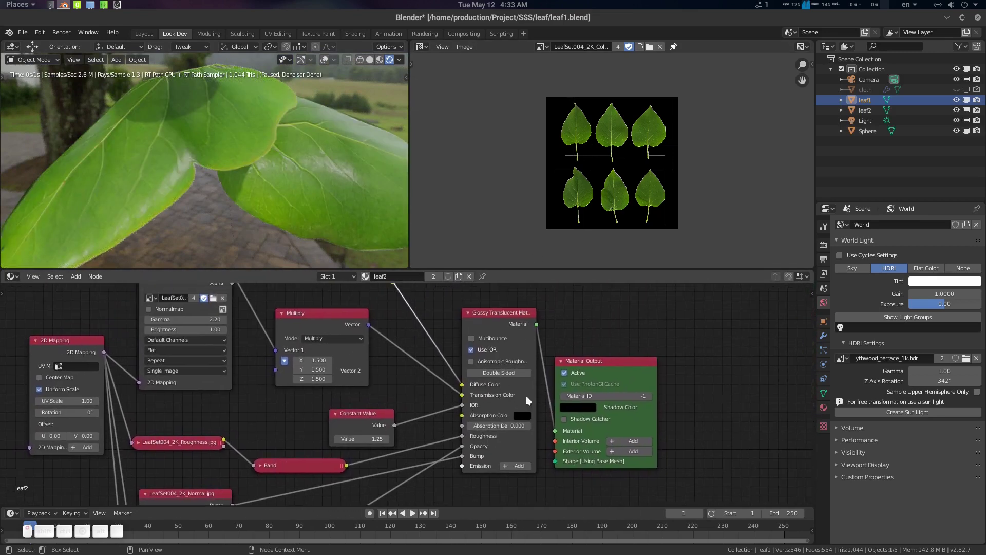
{"action": "left_click_drag", "start_coordinate": [652, 361], "coordinate": [759, 339]}
{"action": "left_click_drag", "start_coordinate": [503, 314], "coordinate": [577, 308]}
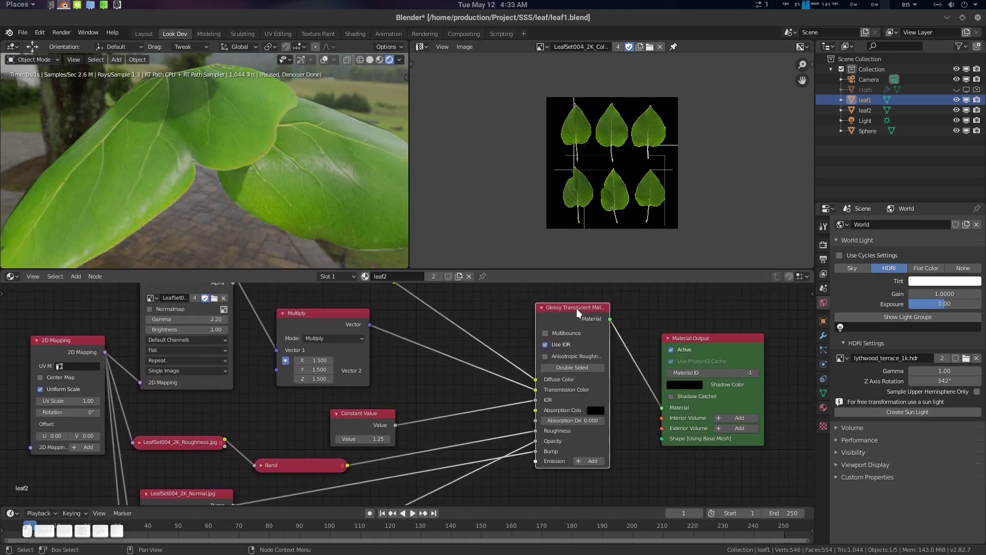
Enable Multibounce on the Glossy Translucent node and inspect both sides of the leaves
{"action": "left_click", "coordinate": [566, 334]}
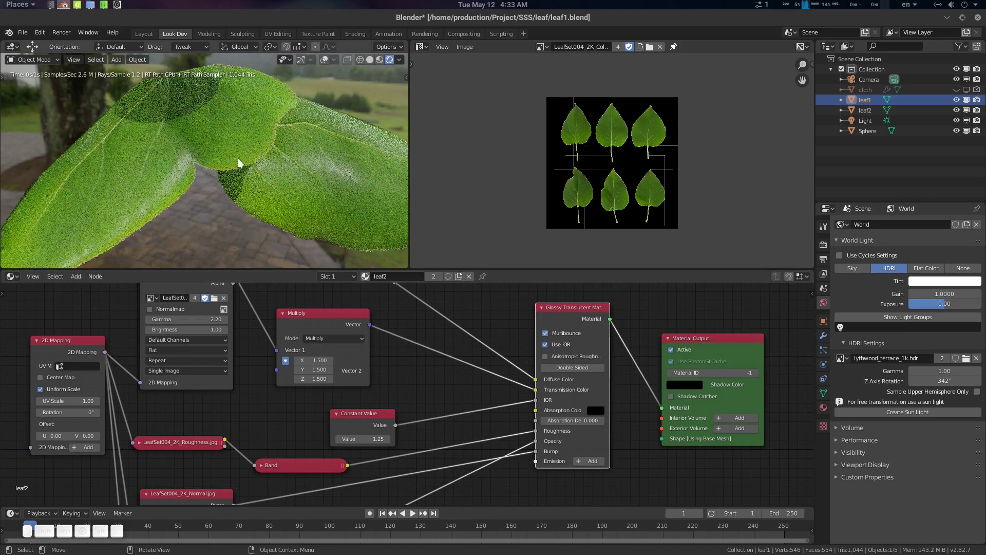
{"action": "middle_click_drag", "start_coordinate": [217, 167], "coordinate": [314, 136]}
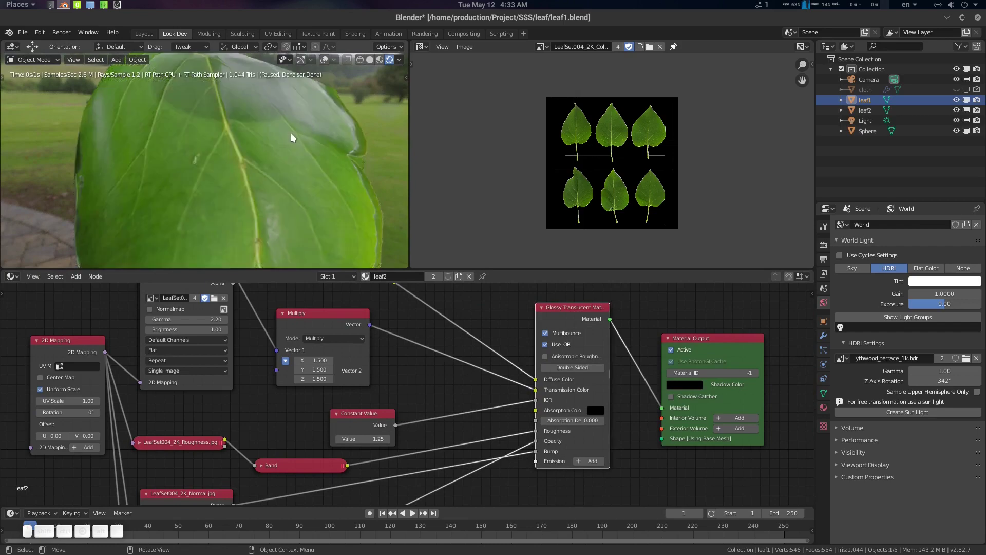
{"action": "middle_click_drag", "start_coordinate": [300, 143], "coordinate": [213, 91]}
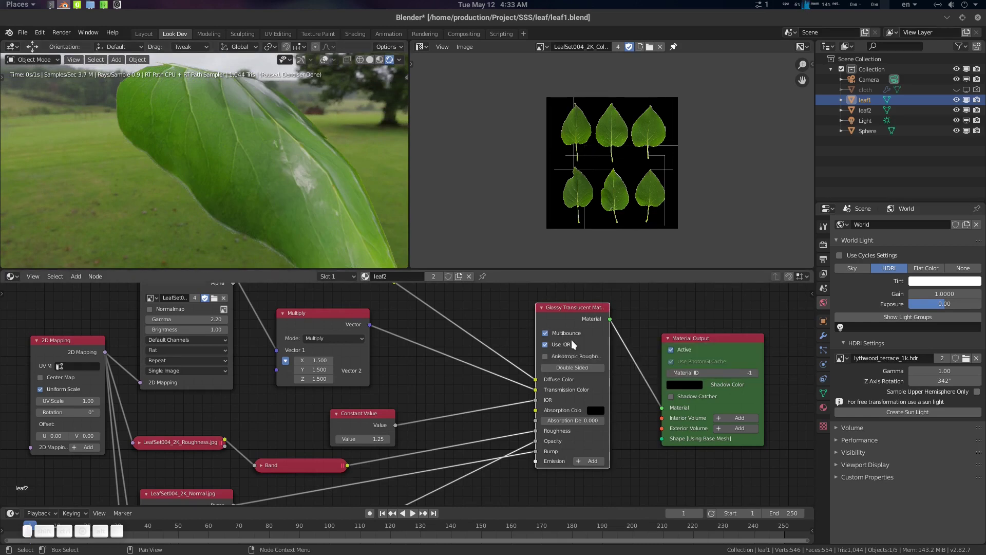
{"action": "middle_click_drag", "start_coordinate": [330, 174], "coordinate": [347, 117]}
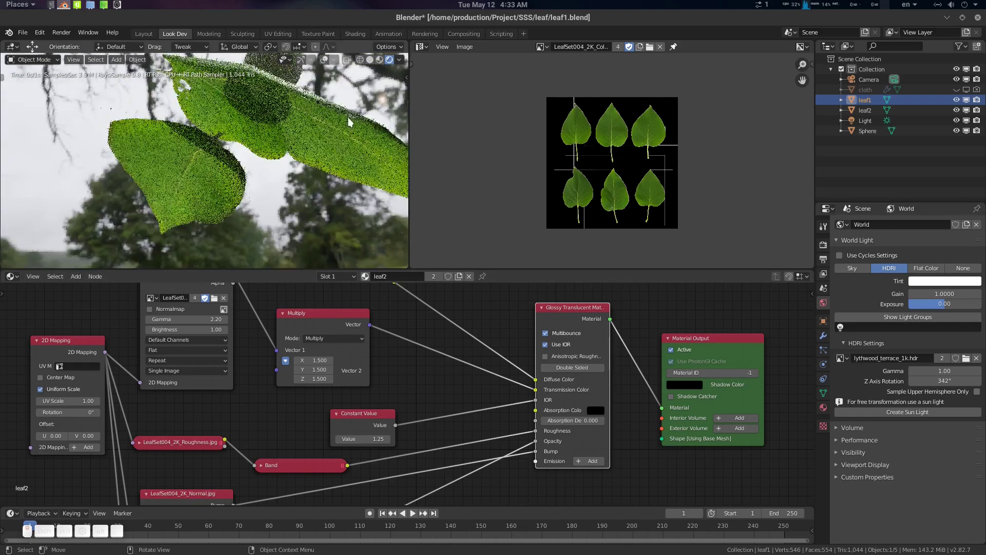
{"action": "middle_click_drag", "start_coordinate": [304, 150], "coordinate": [290, 126]}
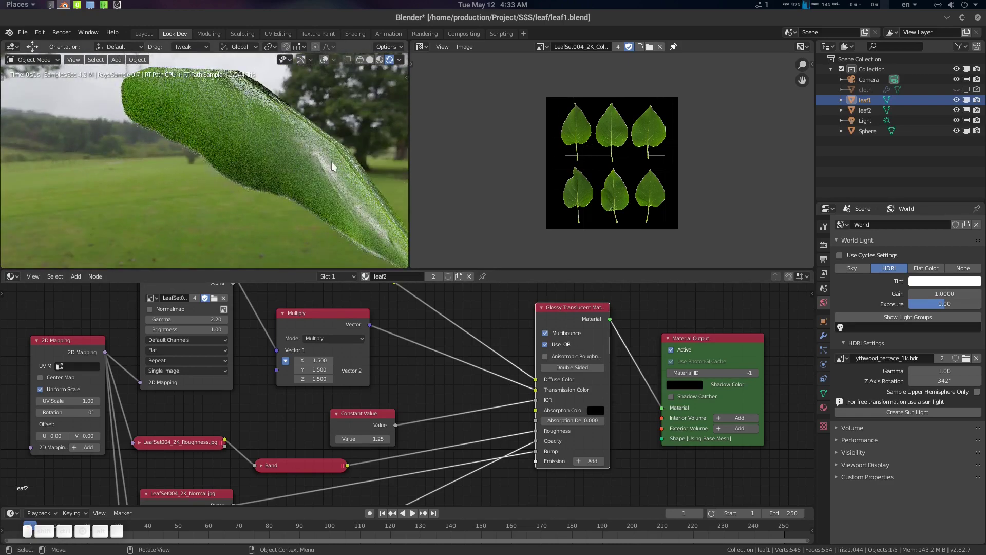
{"action": "middle_click_drag", "start_coordinate": [331, 162], "coordinate": [268, 164]}
Expand the Band node and darken the colour of its 0.56 stop, checking the highlights on the leaf
{"action": "middle_click_drag", "start_coordinate": [422, 393], "coordinate": [473, 358]}
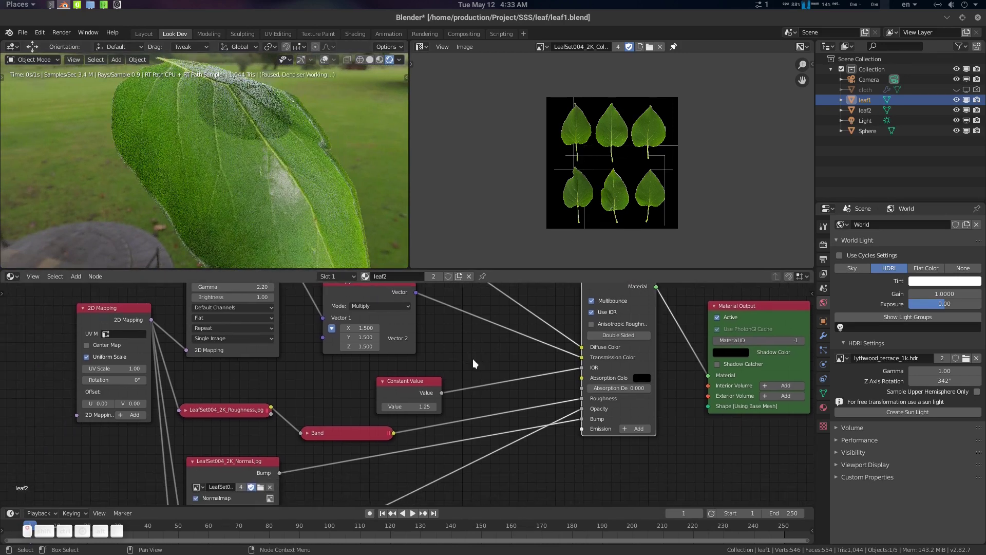
{"action": "left_click", "coordinate": [311, 431]}
{"action": "middle_click_drag", "start_coordinate": [460, 415], "coordinate": [469, 385]}
{"action": "left_click", "coordinate": [379, 450]}
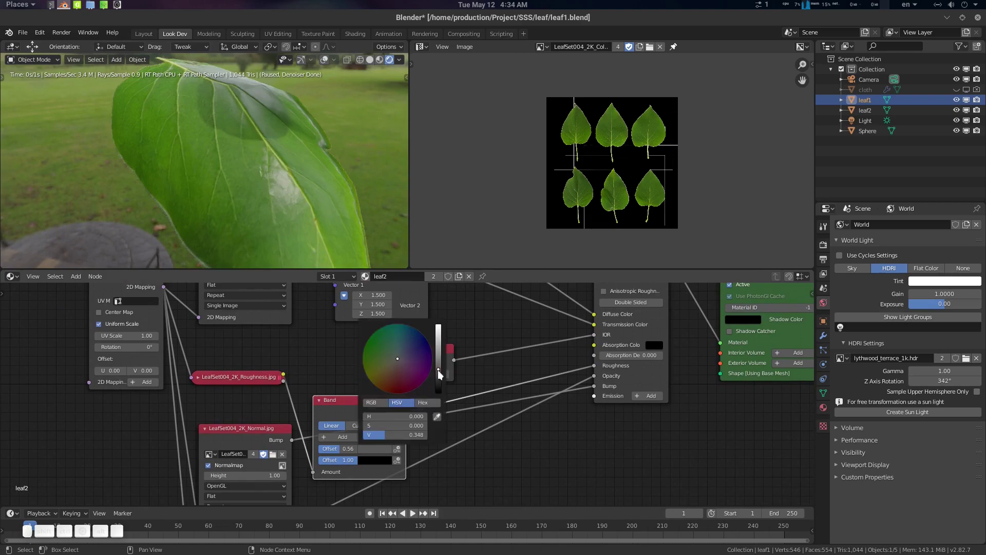
{"action": "left_click_drag", "start_coordinate": [439, 374], "coordinate": [438, 380]}
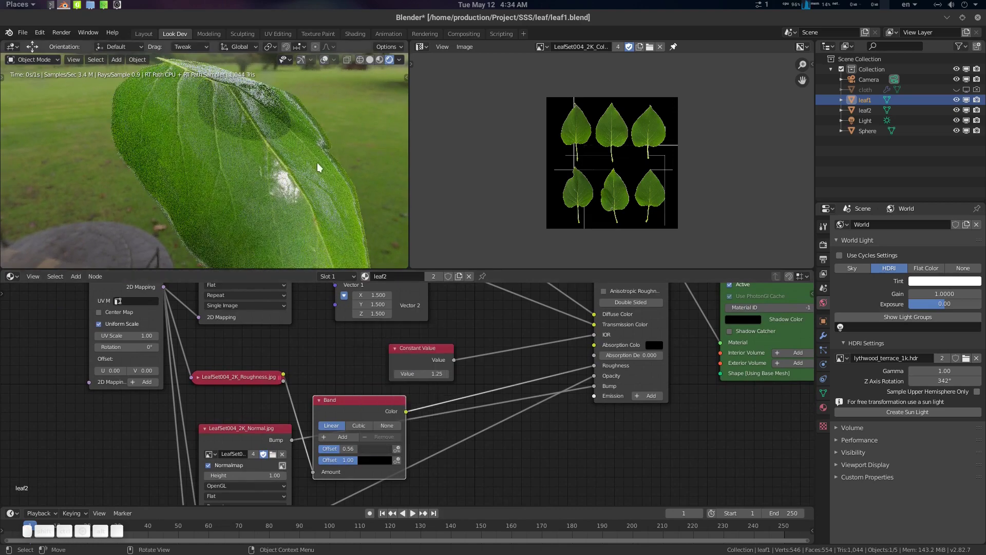
{"action": "middle_click_drag", "start_coordinate": [318, 164], "coordinate": [402, 187]}
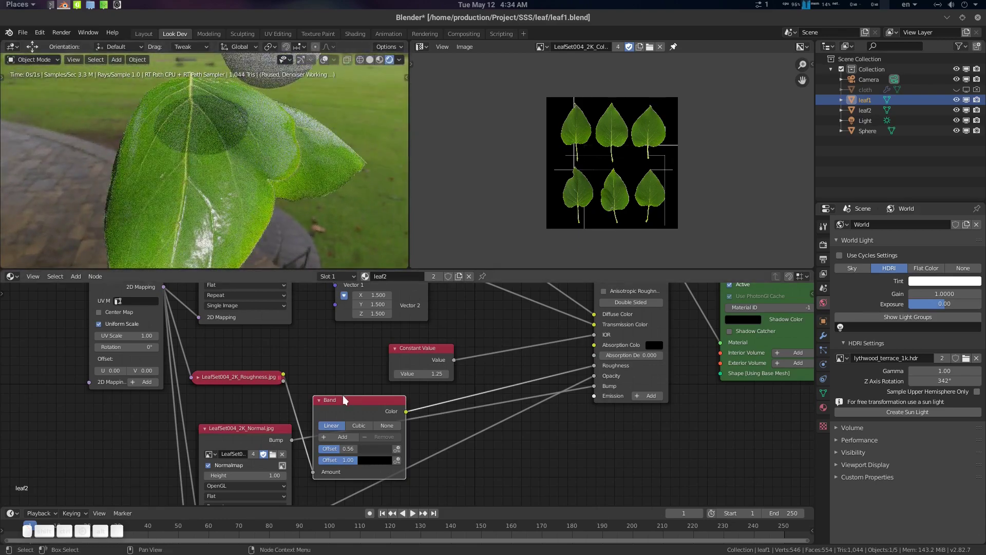
Switch the Band node's interpolation to Cubic, collapse the node and nudge it slightly lower
{"action": "left_click", "coordinate": [360, 424]}
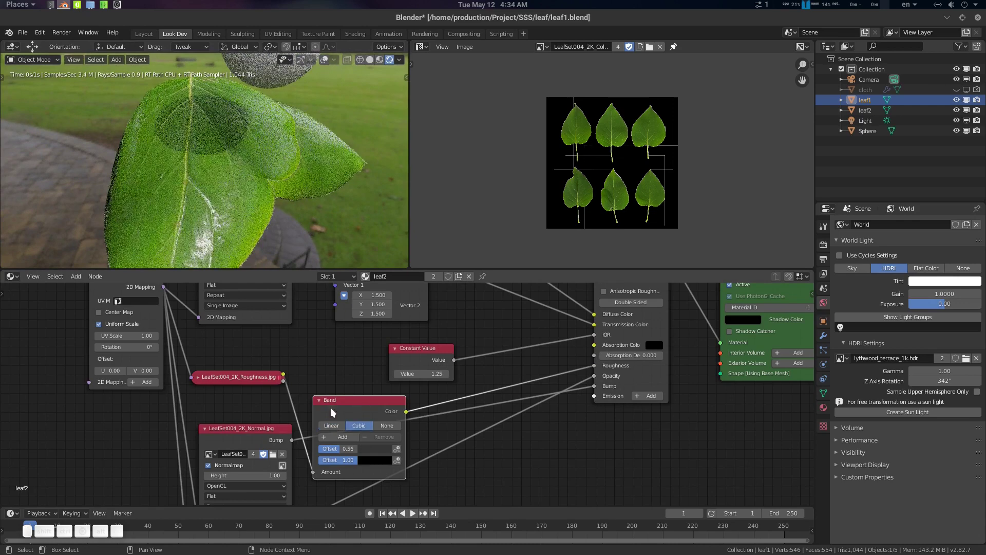
{"action": "left_click", "coordinate": [319, 400]}
{"action": "mouse_move", "coordinate": [342, 400]}
{"action": "left_mouse_down"}
{"action": "mouse_move", "coordinate": [339, 423]}
{"action": "mouse_move", "coordinate": [339, 406]}
{"action": "left_mouse_up"}
Widen the Glossy Translucent node so that its full Absorption Depth (nm) label fits
{"action": "middle_click_drag", "start_coordinate": [512, 384], "coordinate": [430, 452]}
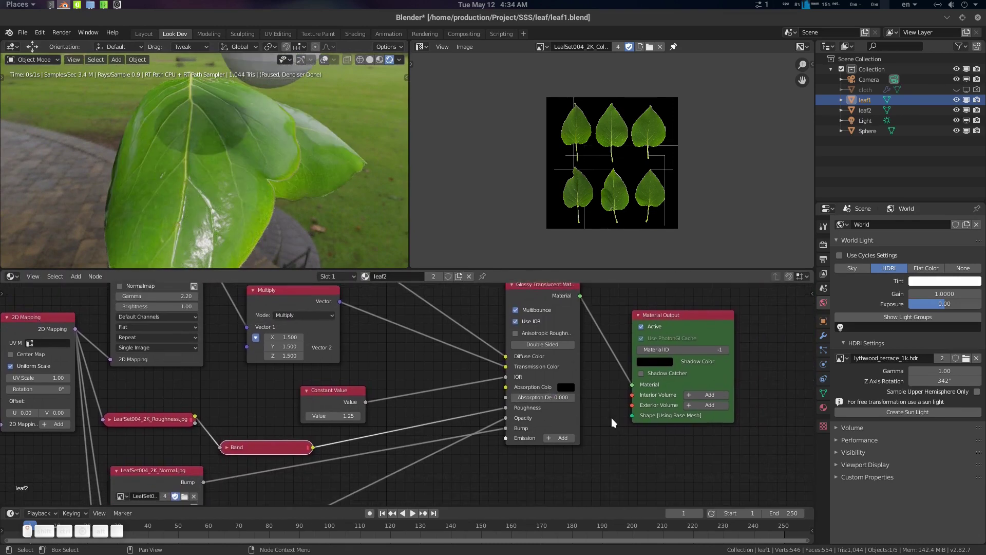
{"action": "scroll", "coordinate": [612, 418], "scroll_direction": "up", "scroll_amount": 2}
{"action": "middle_click_drag", "start_coordinate": [630, 393], "coordinate": [593, 395]}
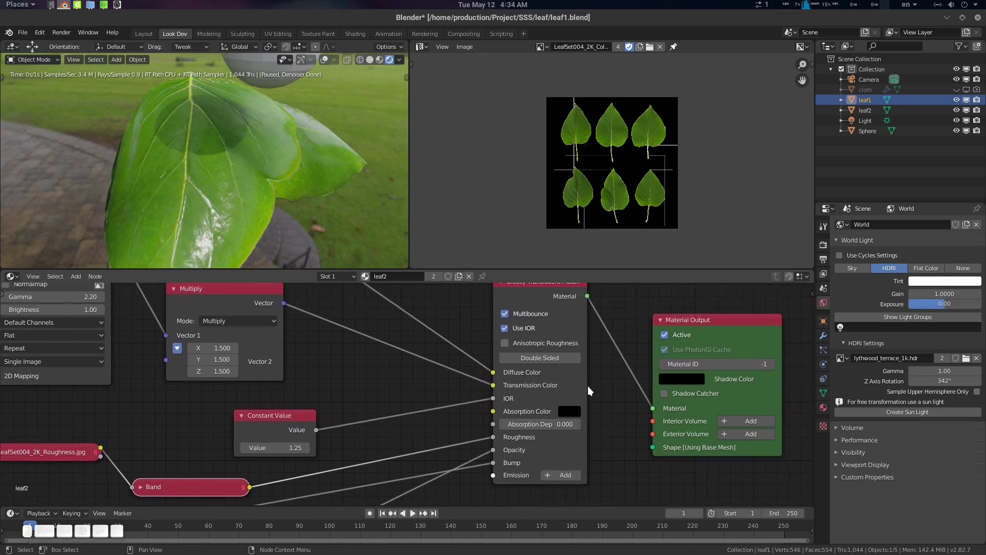
{"action": "left_click_drag", "start_coordinate": [588, 388], "coordinate": [611, 405]}
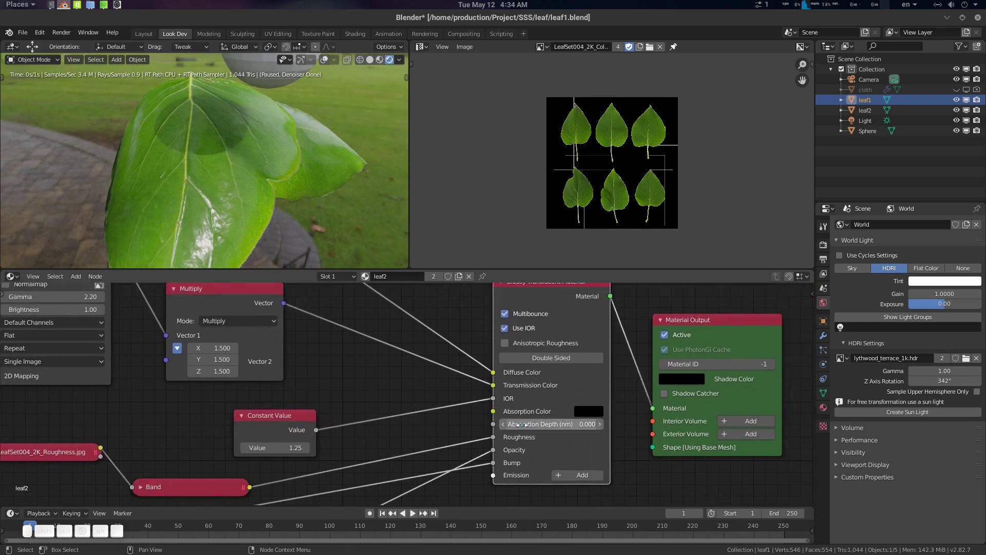
Set the Glossy Translucent node's Absorption Depth to 0.360 nm and its Absorption Color to grey with value 0.740, checking the leaves
{"action": "left_click", "coordinate": [521, 424]}
{"action": "left_click_drag", "start_coordinate": [521, 425], "coordinate": [581, 413]}
{"action": "left_click", "coordinate": [585, 411]}
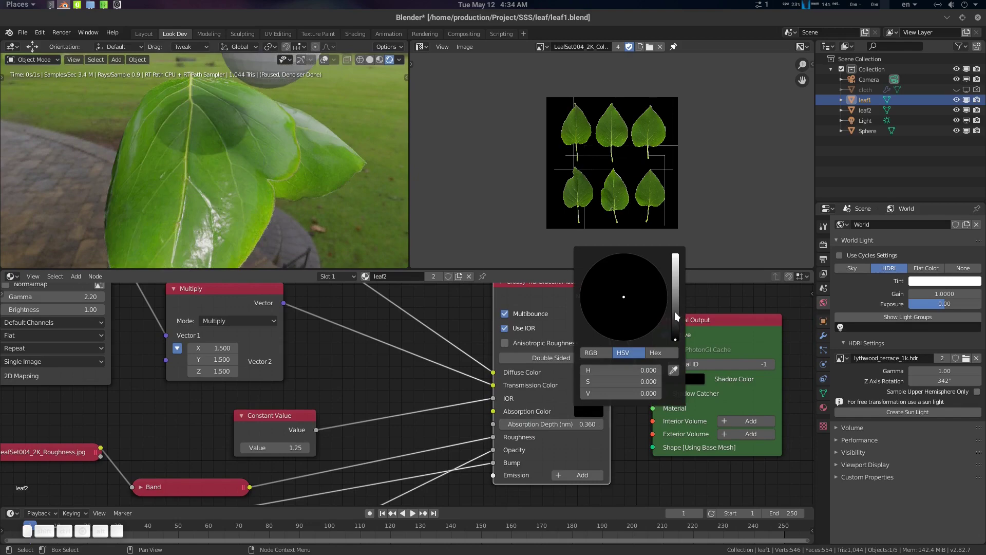
{"action": "left_click_drag", "start_coordinate": [676, 316], "coordinate": [675, 276]}
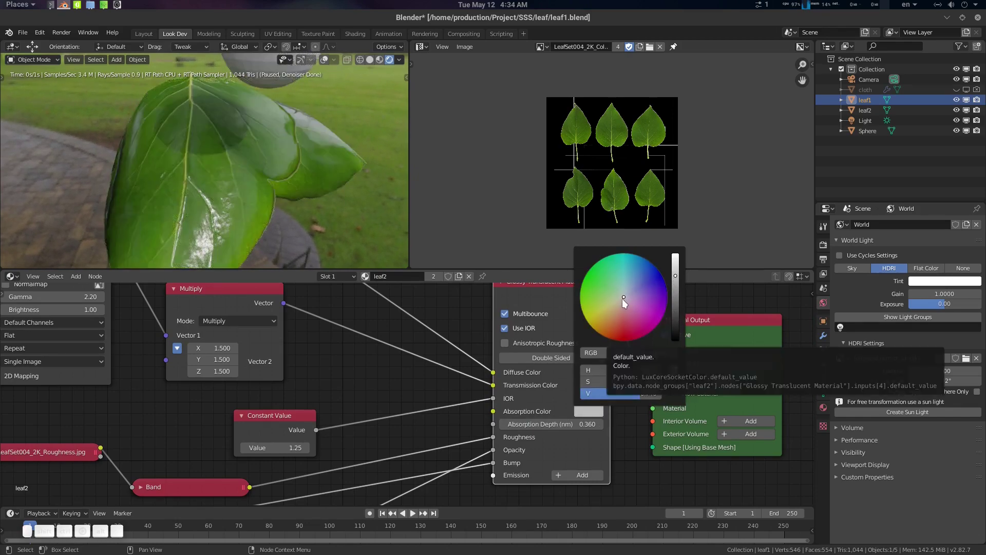
{"action": "middle_click_drag", "start_coordinate": [214, 173], "coordinate": [232, 140]}
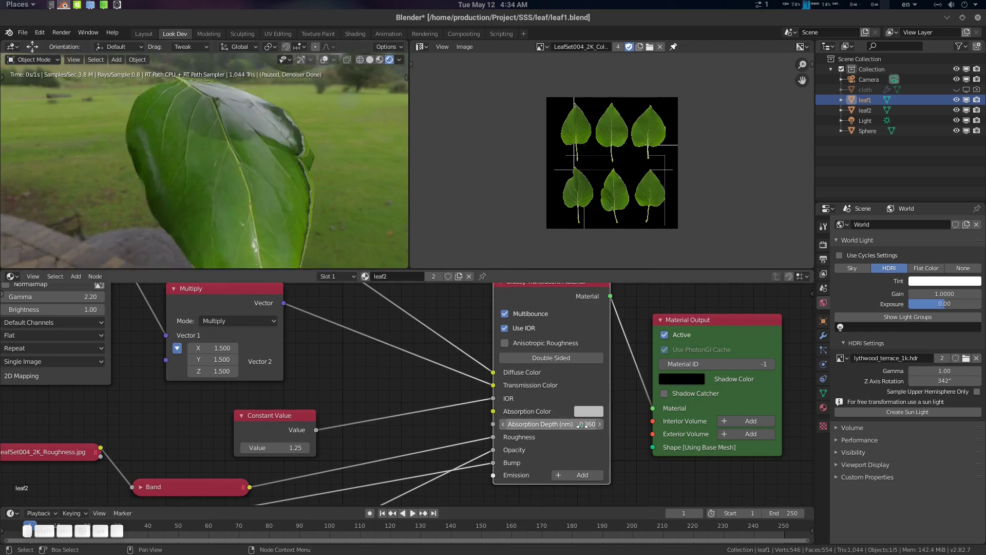
Tint the Absorption Color pink and set the Absorption Depth to 0.000, comparing the effect on the leaves from several angles
{"action": "left_click", "coordinate": [588, 411]}
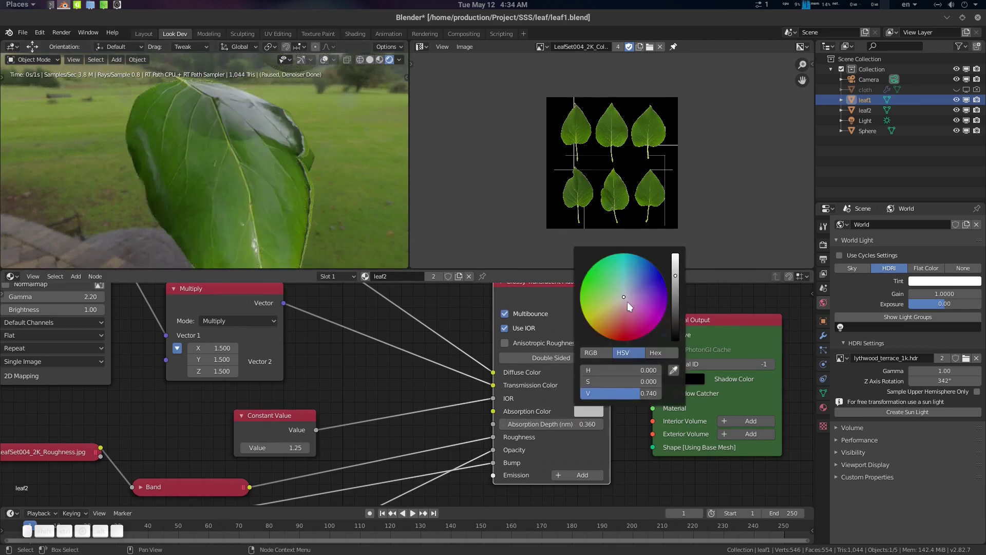
{"action": "left_click", "coordinate": [627, 305]}
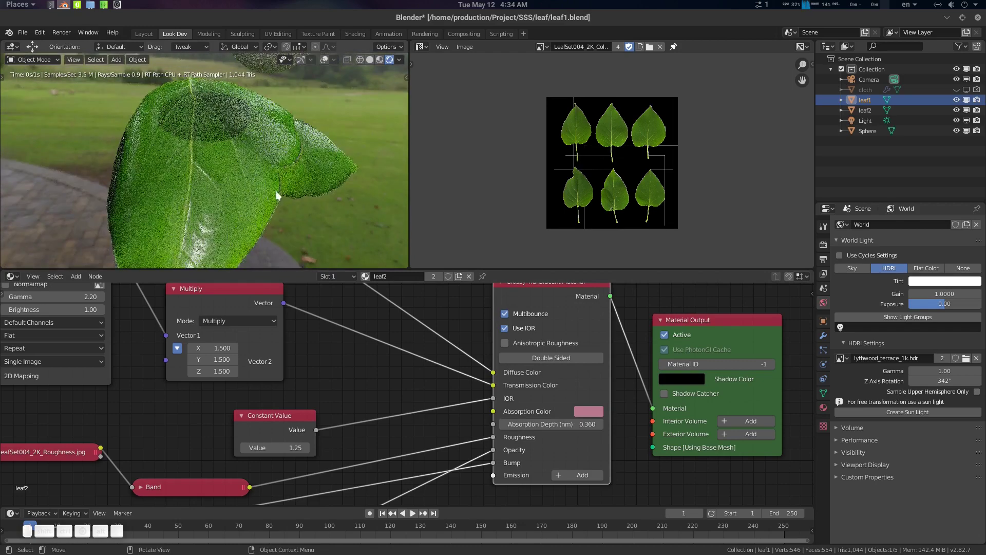
{"action": "middle_click_drag", "start_coordinate": [275, 195], "coordinate": [283, 168]}
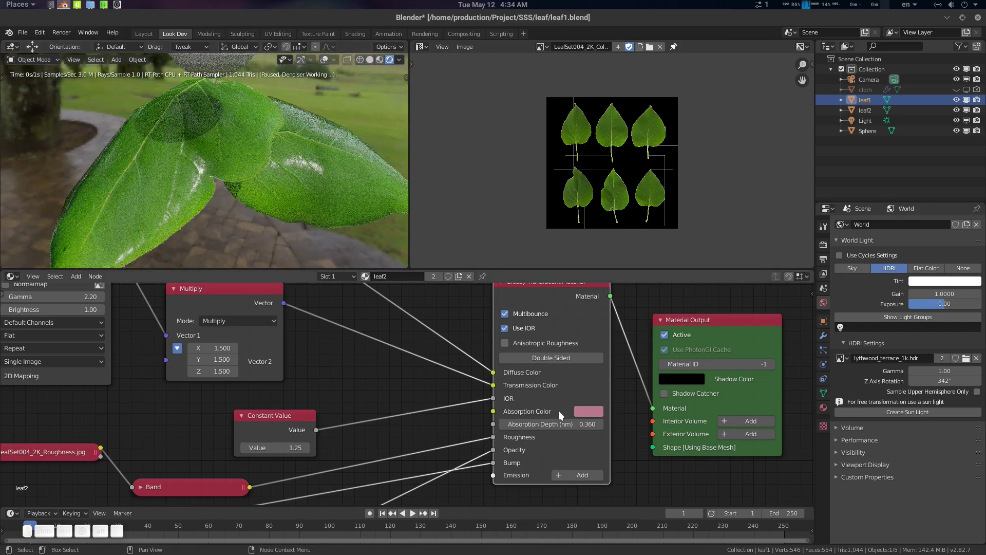
{"action": "left_click_drag", "start_coordinate": [560, 423], "coordinate": [506, 423]}
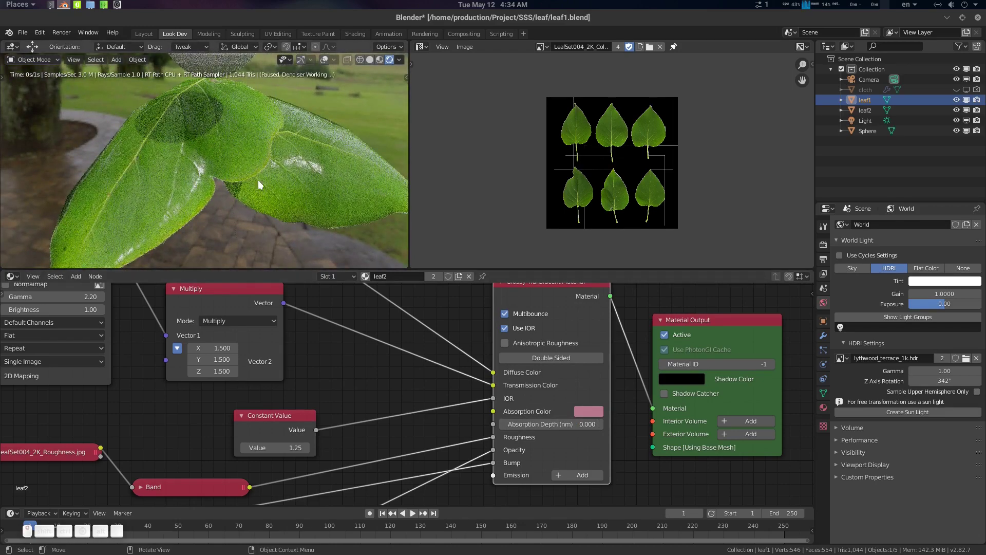
{"action": "middle_click_drag", "start_coordinate": [258, 180], "coordinate": [280, 177]}
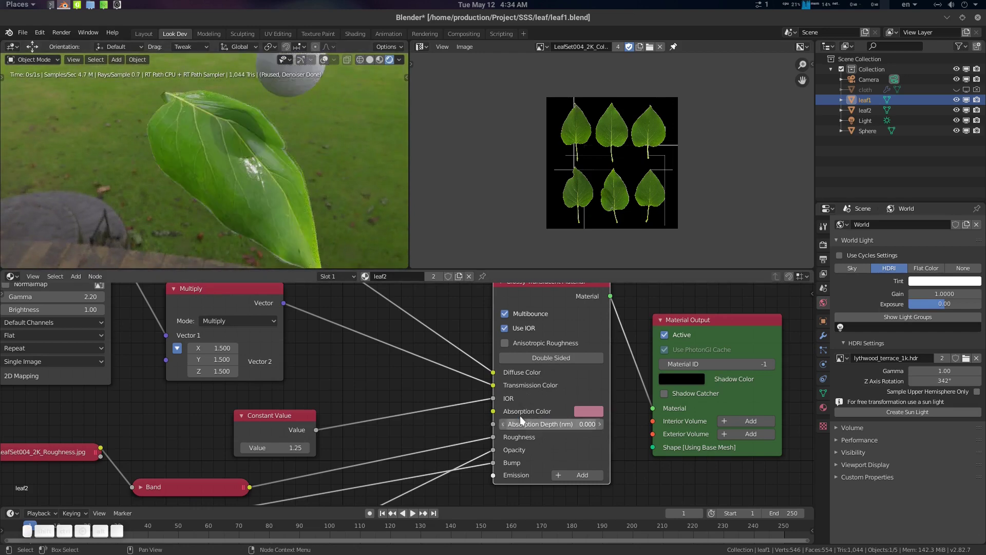
Enable Double Sided on the Glossy Translucent node, comparing both sides of the leaves with the option on and off
{"action": "middle_click_drag", "start_coordinate": [540, 361], "coordinate": [534, 378]}
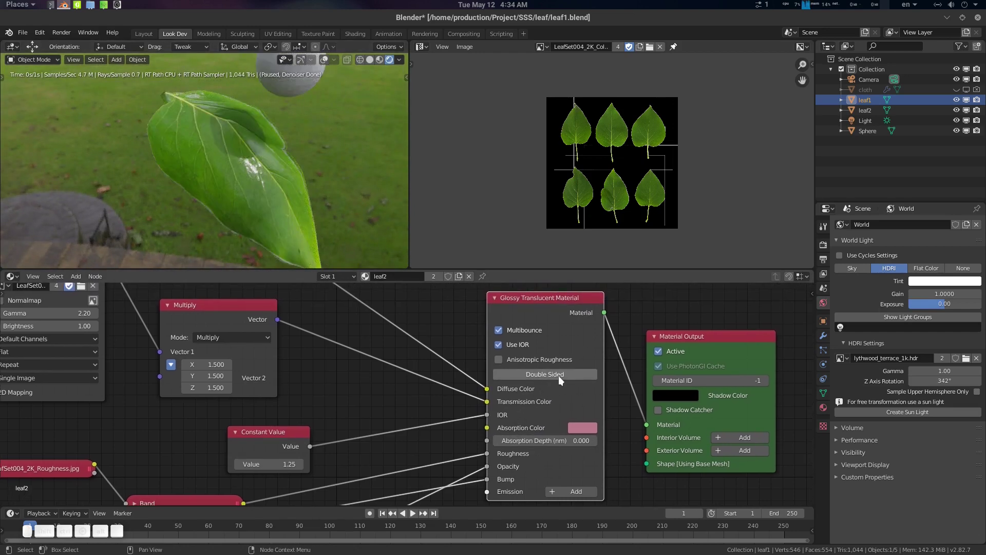
{"action": "left_click", "coordinate": [559, 375]}
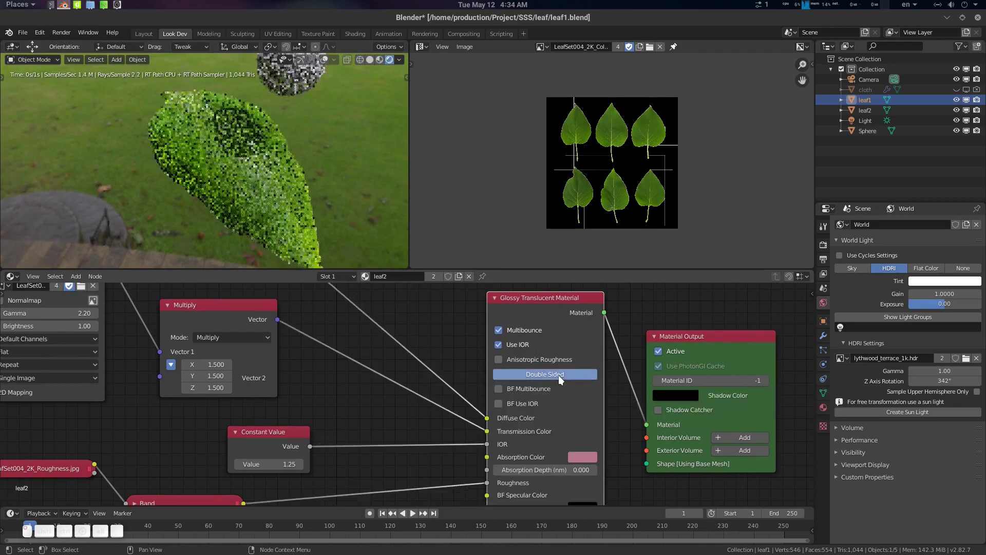
{"action": "middle_click_drag", "start_coordinate": [209, 164], "coordinate": [303, 206]}
{"action": "left_click", "coordinate": [553, 374]}
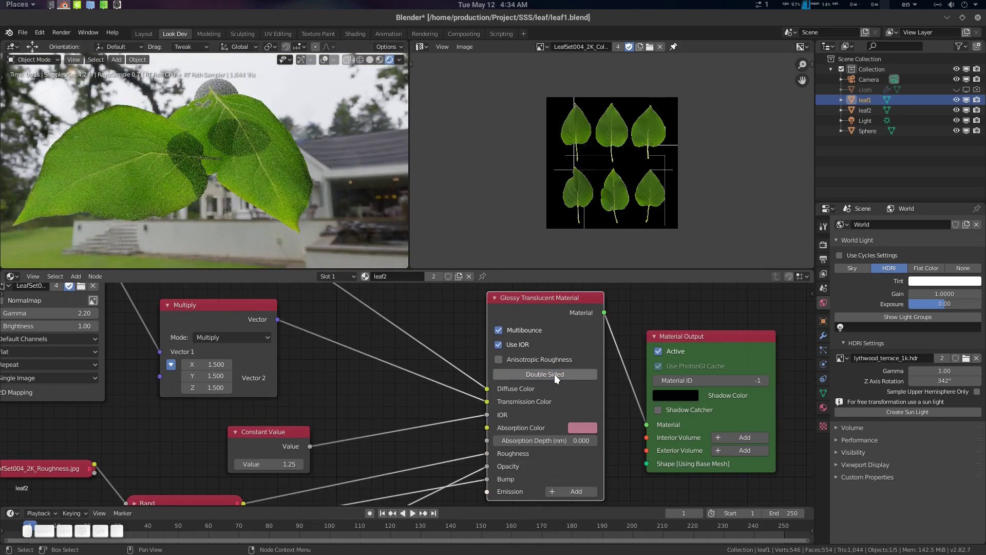
{"action": "left_click", "coordinate": [554, 374]}
{"action": "left_click", "coordinate": [554, 374]}
{"action": "left_click", "coordinate": [554, 373]}
{"action": "middle_click_drag", "start_coordinate": [330, 192], "coordinate": [234, 116]}
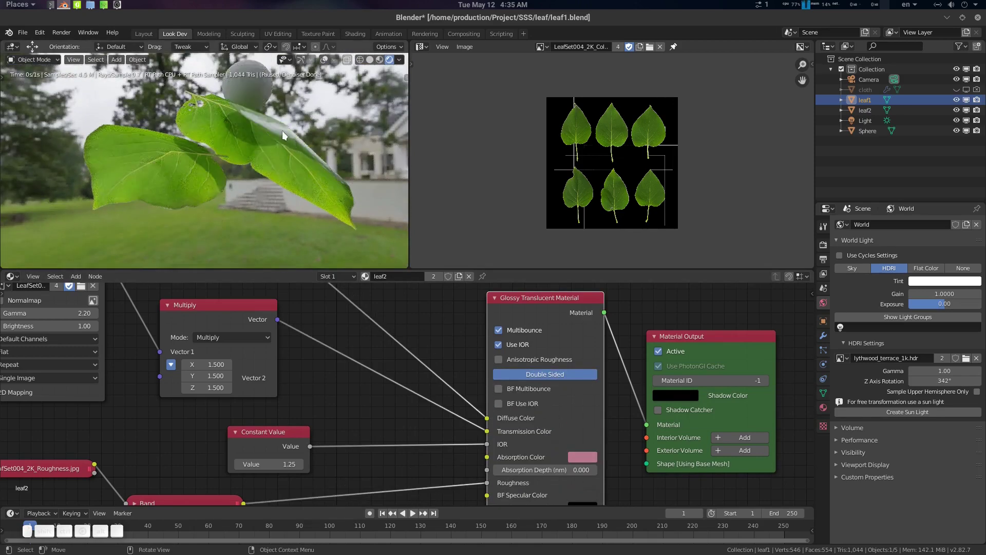
Examine the leaf1 mesh in solid shading and Edit Mode, and return to Object Mode with the rendered preview
{"action": "left_click", "coordinate": [371, 60]}
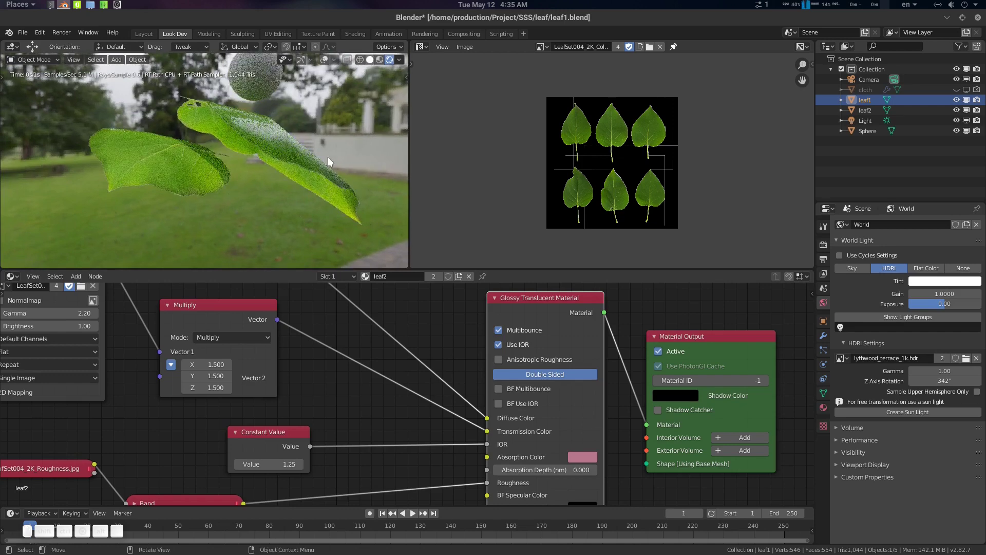
{"action": "mouse_move", "coordinate": [328, 157]}
{"action": "middle_mouse_down"}
{"action": "mouse_move", "coordinate": [229, 163]}
{"action": "mouse_move", "coordinate": [246, 174]}
{"action": "mouse_move", "coordinate": [290, 148]}
{"action": "mouse_move", "coordinate": [249, 156]}
{"action": "mouse_move", "coordinate": [293, 168]}
{"action": "mouse_move", "coordinate": [310, 152]}
{"action": "middle_mouse_up"}
{"action": "key", "text": "Tab"}
{"action": "key", "text": "Tab"}
{"action": "key", "text": "Tab"}
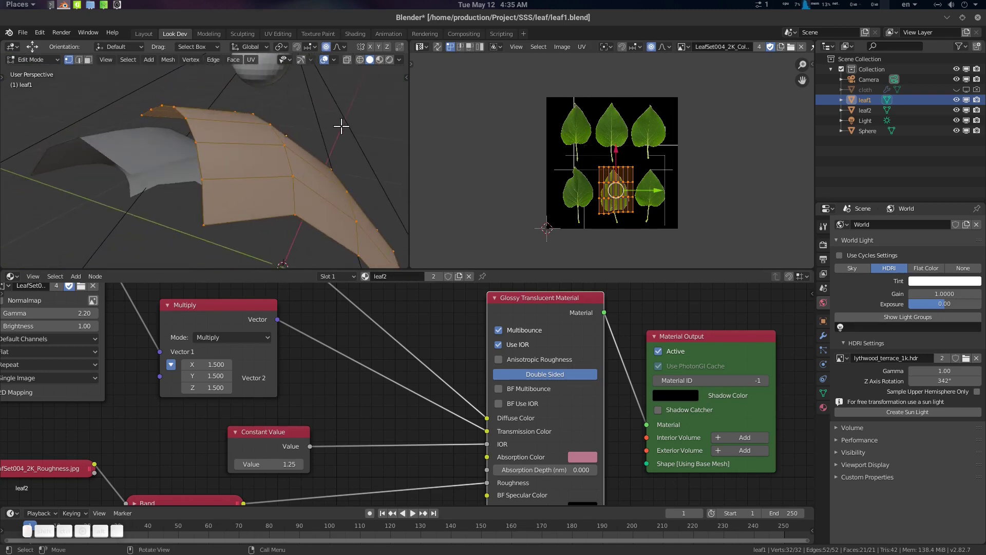
{"action": "mouse_move", "coordinate": [281, 184]}
{"action": "middle_mouse_down"}
{"action": "mouse_move", "coordinate": [309, 167]}
{"action": "mouse_move", "coordinate": [279, 182]}
{"action": "mouse_move", "coordinate": [295, 147]}
{"action": "mouse_move", "coordinate": [316, 178]}
{"action": "mouse_move", "coordinate": [295, 173]}
{"action": "middle_mouse_up"}
{"action": "key", "text": "Tab"}
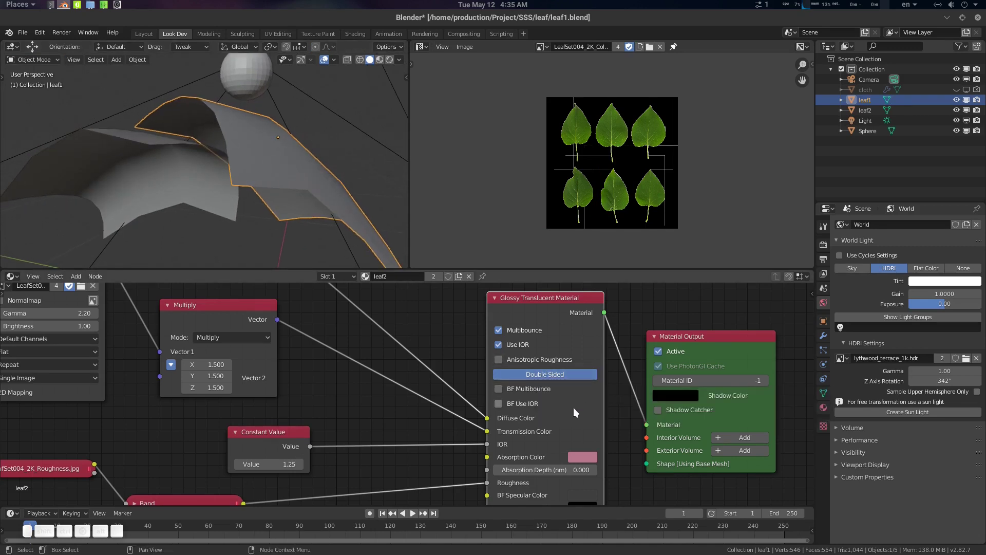
{"action": "middle_click_drag", "start_coordinate": [573, 411], "coordinate": [577, 385]}
{"action": "left_click", "coordinate": [388, 59]}
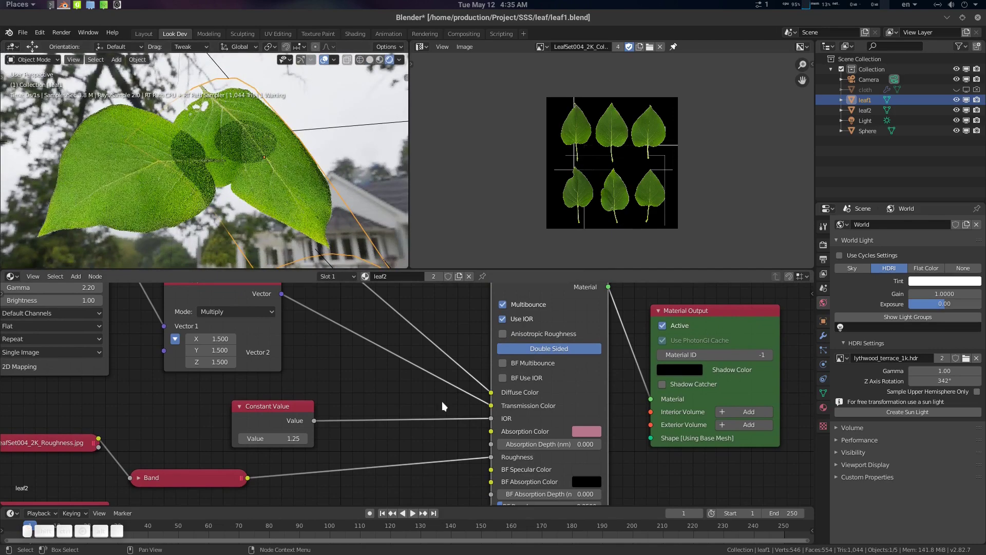
Set the Glossy Translucent node's BF Roughness to 0.5946 and compare the front and back of the leaves
{"action": "middle_click_drag", "start_coordinate": [445, 390], "coordinate": [464, 322]}
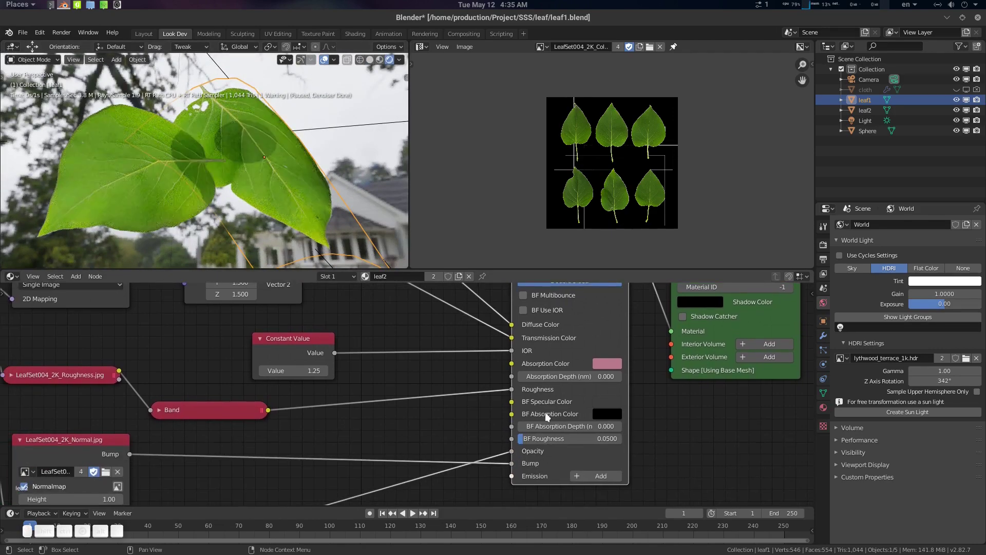
{"action": "middle_click_drag", "start_coordinate": [548, 416], "coordinate": [531, 419]}
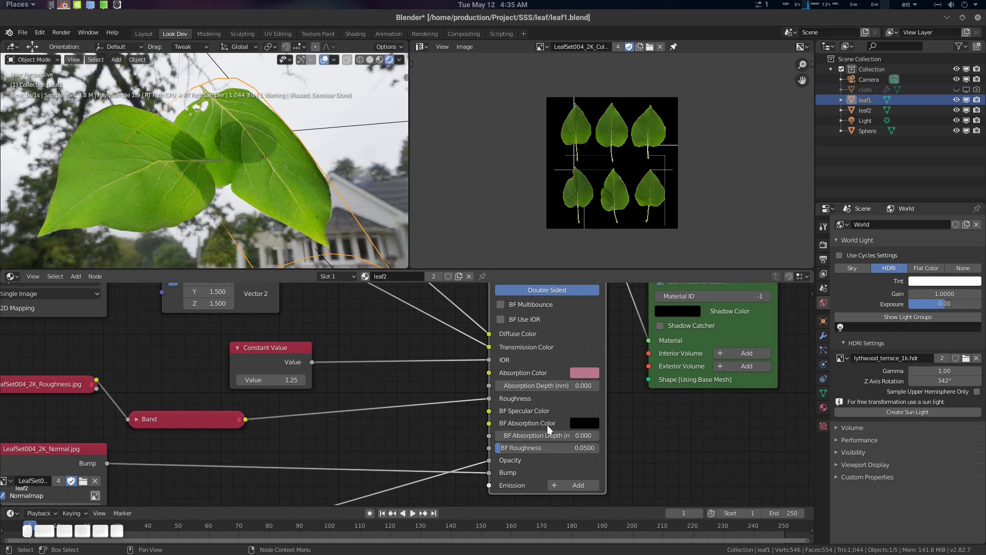
{"action": "middle_click_drag", "start_coordinate": [544, 425], "coordinate": [542, 442]}
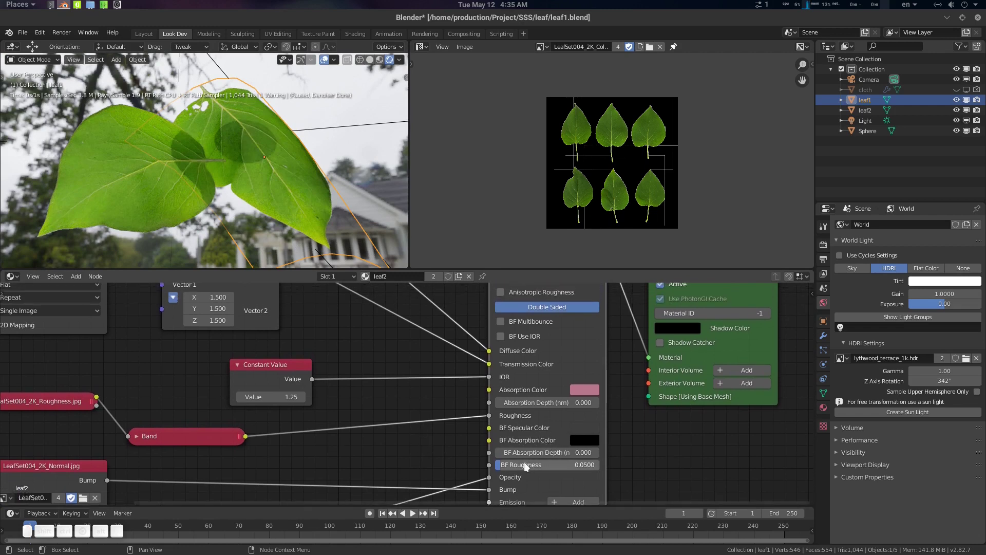
{"action": "left_click_drag", "start_coordinate": [503, 467], "coordinate": [574, 468]}
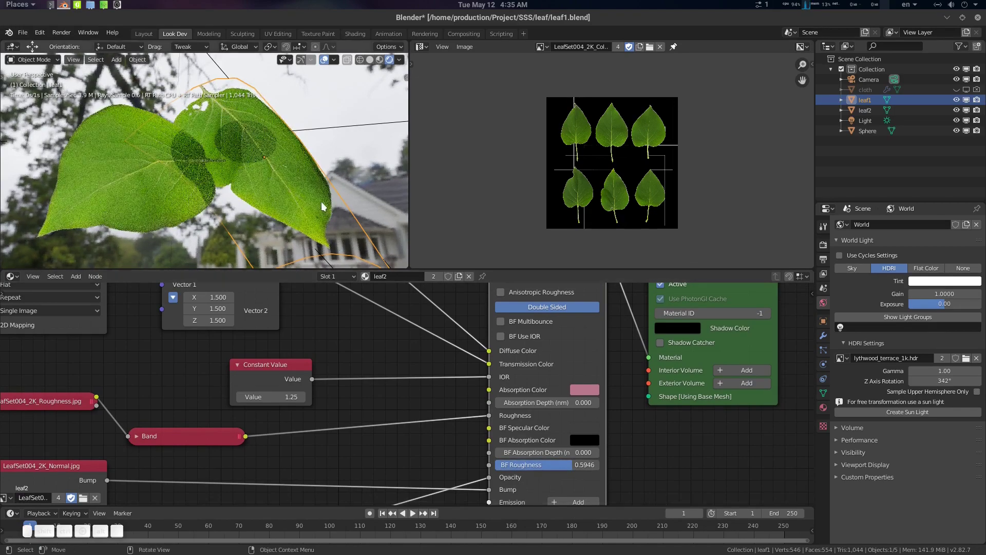
{"action": "middle_click_drag", "start_coordinate": [322, 205], "coordinate": [258, 135]}
{"action": "middle_click_drag", "start_coordinate": [298, 164], "coordinate": [244, 150]}
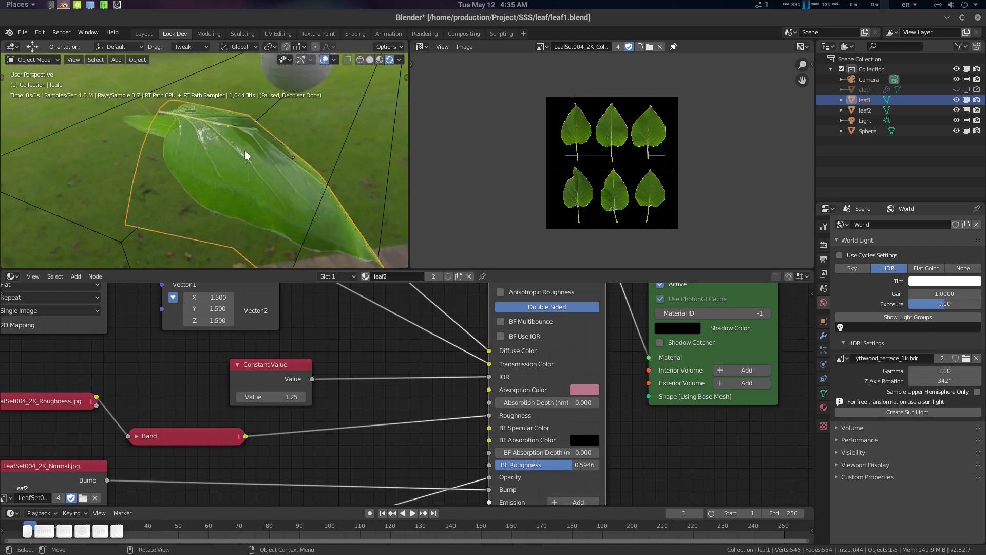
{"action": "middle_click_drag", "start_coordinate": [234, 181], "coordinate": [301, 181]}
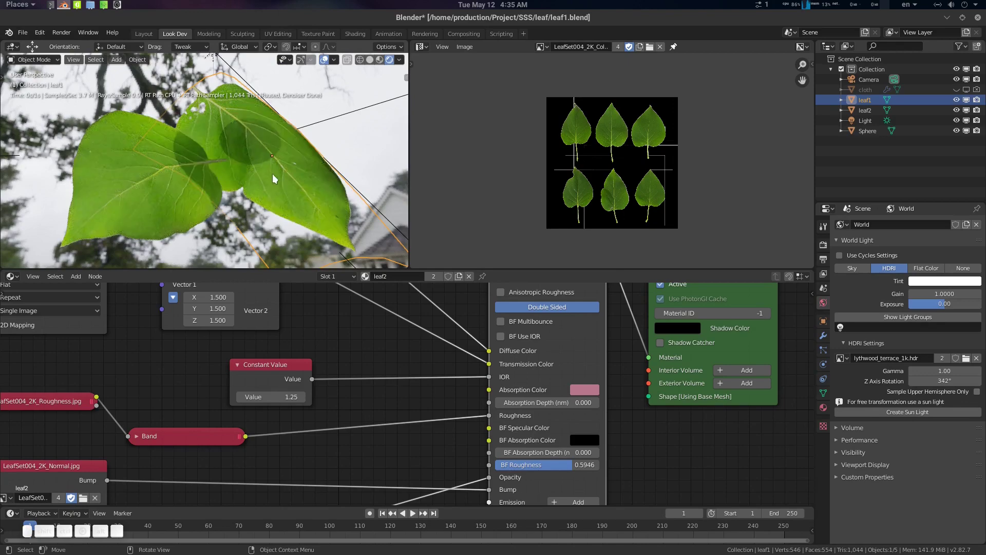
Lower BF Roughness to 0.0010 and check the underside of the leaves
{"action": "left_click_drag", "start_coordinate": [564, 466], "coordinate": [493, 466]}
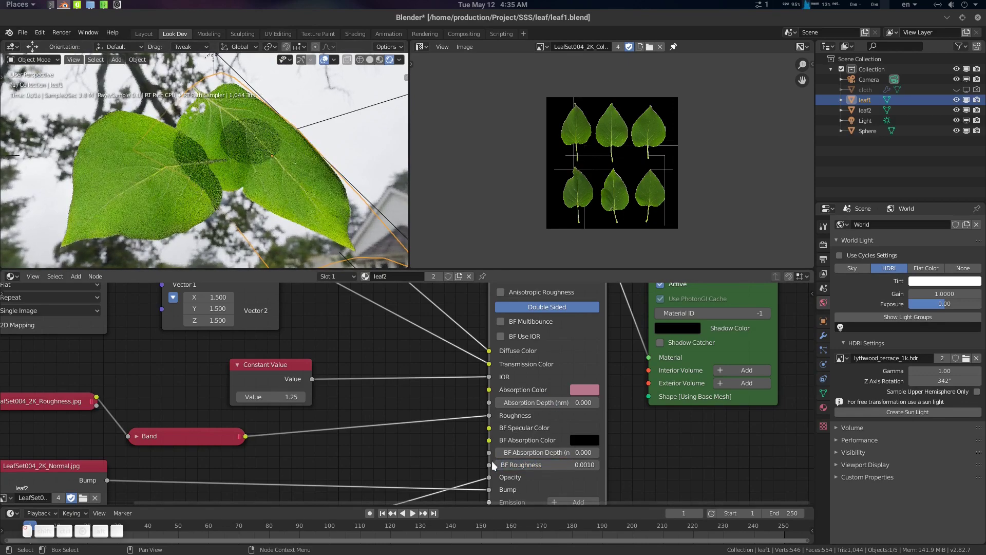
{"action": "middle_click_drag", "start_coordinate": [262, 170], "coordinate": [282, 193]}
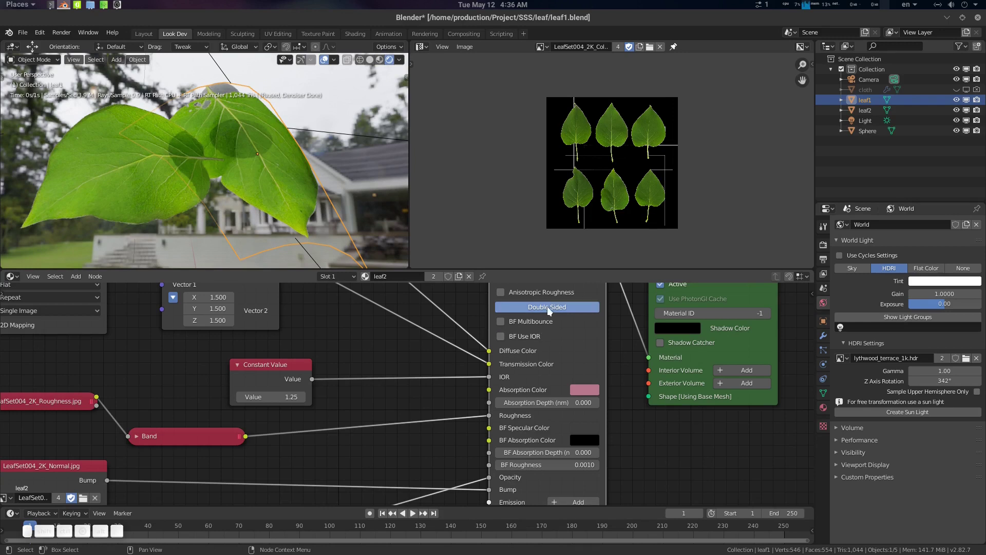
{"action": "middle_click_drag", "start_coordinate": [476, 382], "coordinate": [402, 397]}
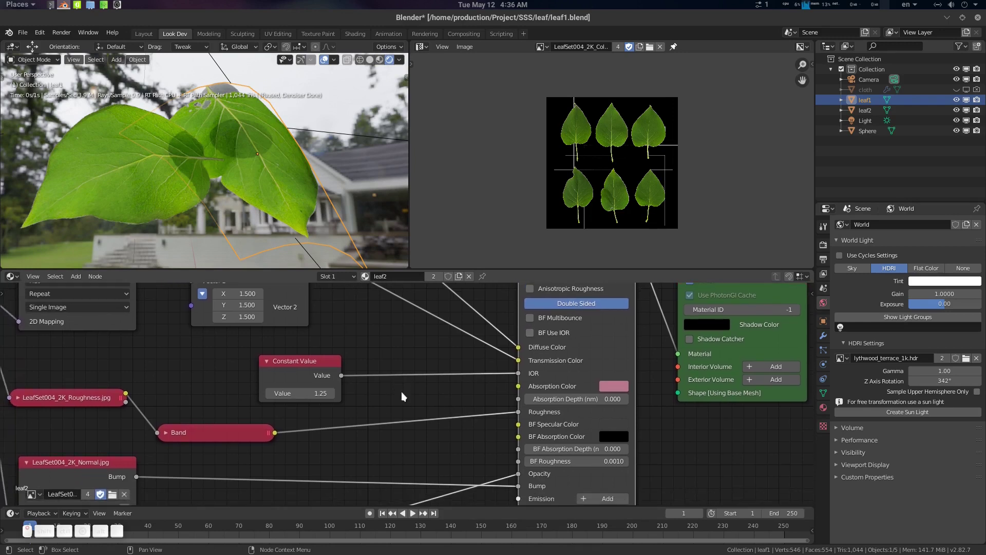
Enable BF Use IOR and connect the 1.25 Constant Value node to the BF IOR input
{"action": "left_click", "coordinate": [556, 332]}
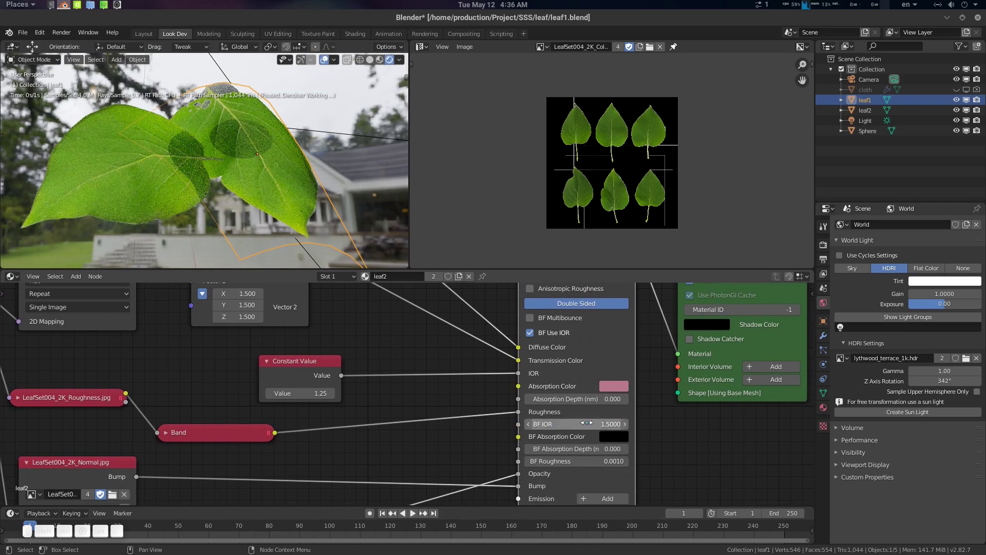
{"action": "left_click_drag", "start_coordinate": [342, 375], "coordinate": [518, 423]}
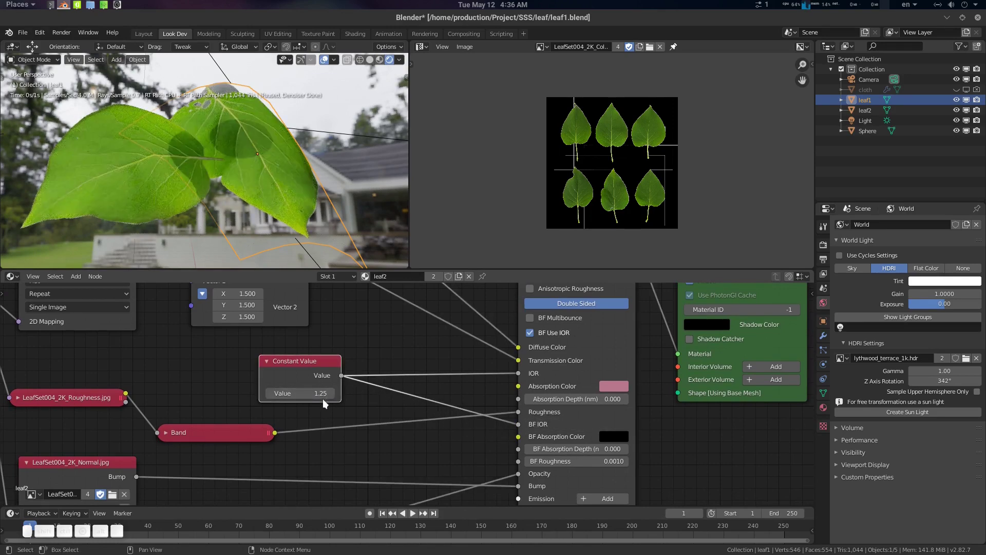
{"action": "middle_click_drag", "start_coordinate": [429, 406], "coordinate": [423, 385]}
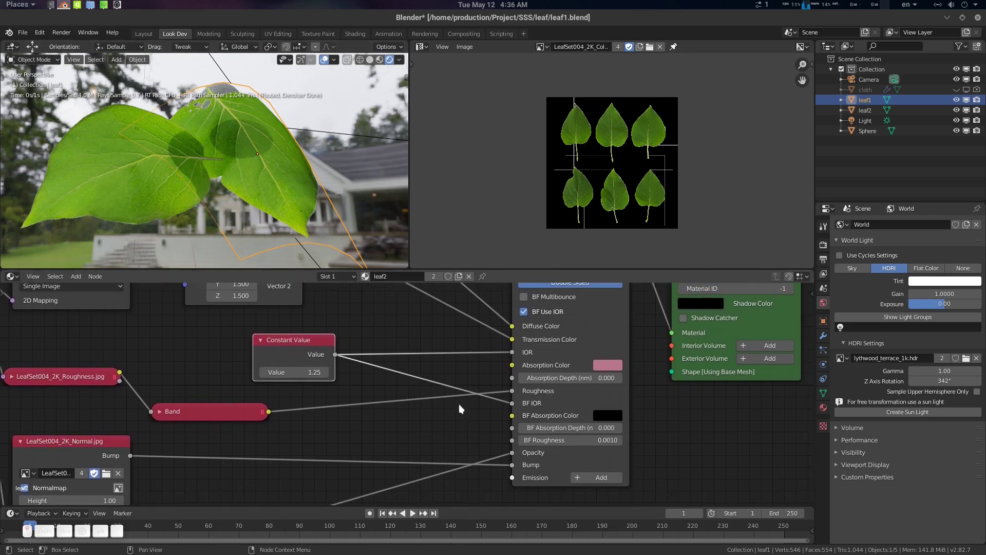
Try to connect the Band output to BF Roughness and to reset that input to its default value
{"action": "middle_click_drag", "start_coordinate": [364, 434], "coordinate": [382, 434]}
{"action": "left_click_drag", "start_coordinate": [287, 411], "coordinate": [452, 441]}
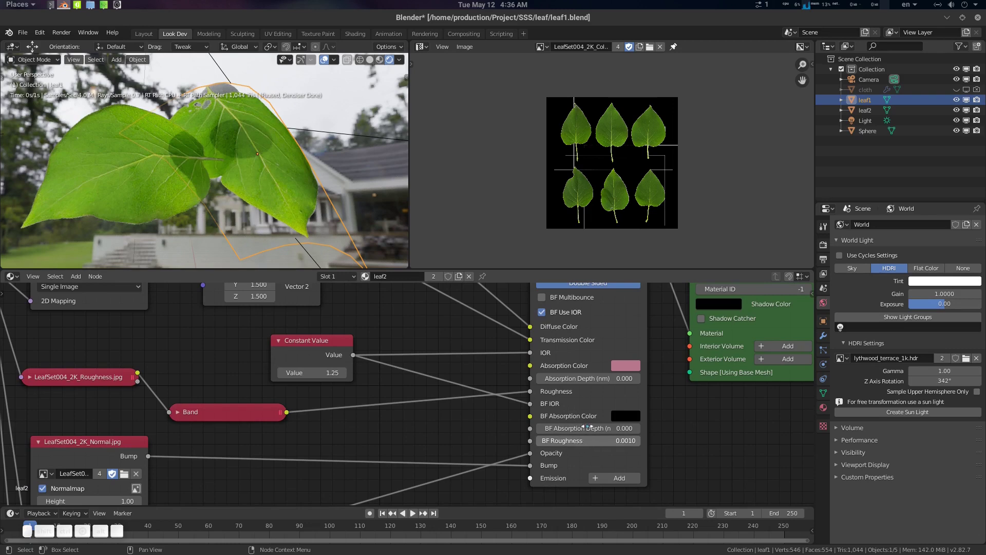
{"action": "left_click_drag", "start_coordinate": [289, 412], "coordinate": [442, 436]}
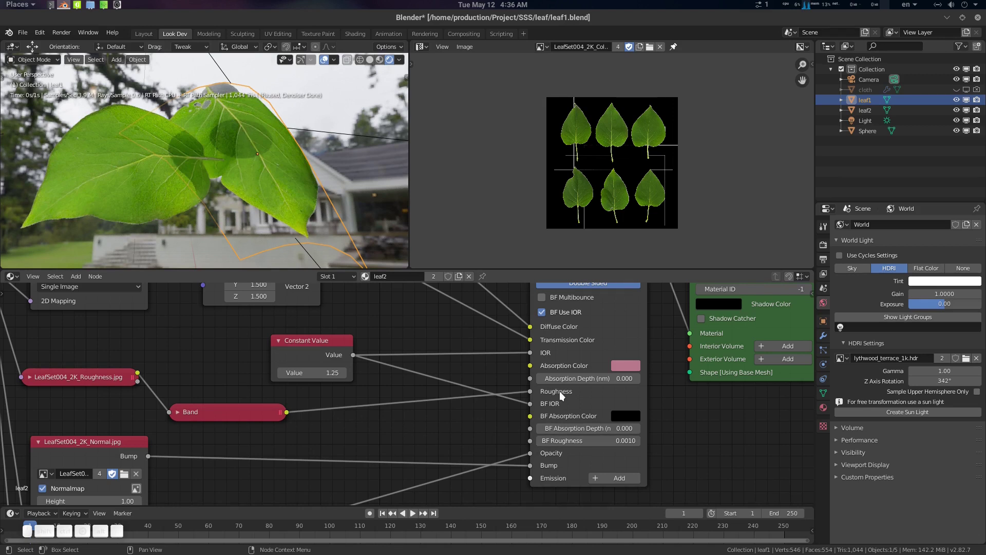
{"action": "middle_click_drag", "start_coordinate": [475, 408], "coordinate": [469, 419]}
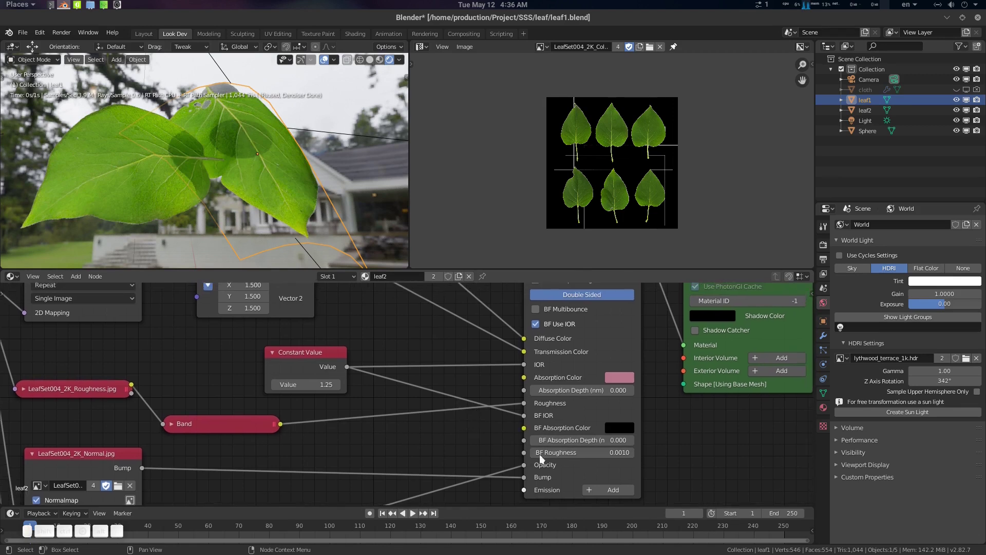
{"action": "right_click", "coordinate": [579, 454]}
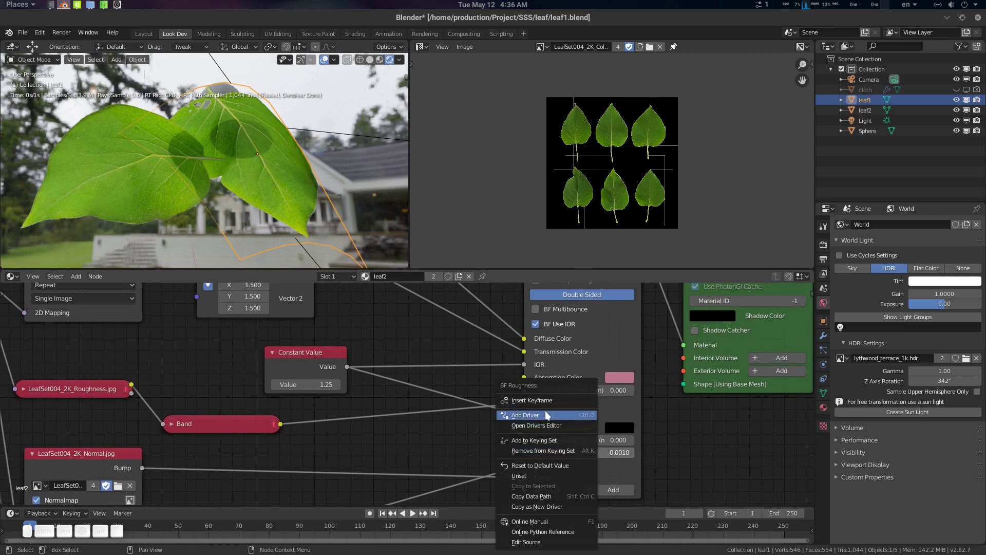
{"action": "left_click", "coordinate": [554, 466]}
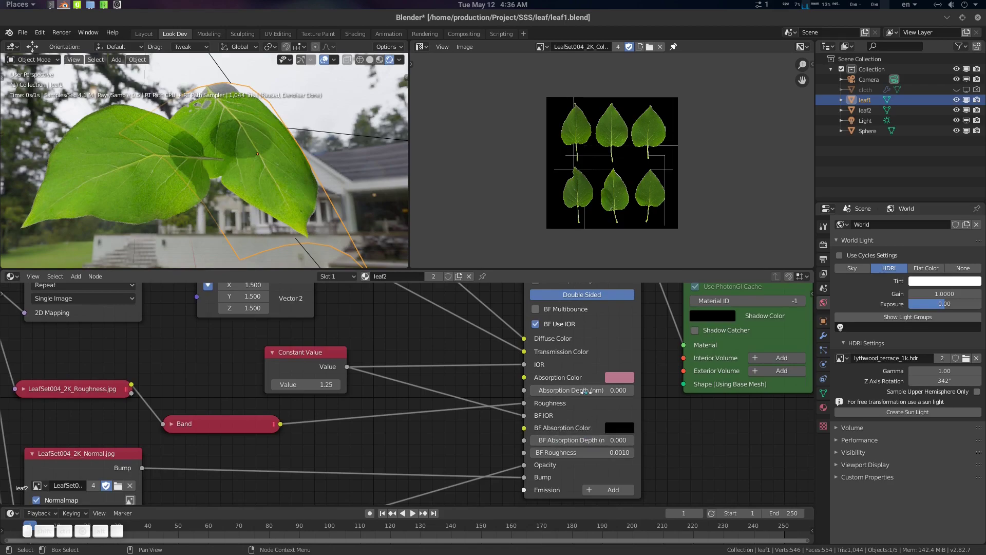
Deselect leaf1 and inspect the undersides of the leaves and the surrounding material node graph
{"action": "middle_click_drag", "start_coordinate": [499, 440], "coordinate": [506, 476]}
{"action": "middle_click_drag", "start_coordinate": [262, 149], "coordinate": [194, 206]}
{"action": "left_click", "coordinate": [293, 163]}
{"action": "middle_click_drag", "start_coordinate": [293, 163], "coordinate": [262, 181]}
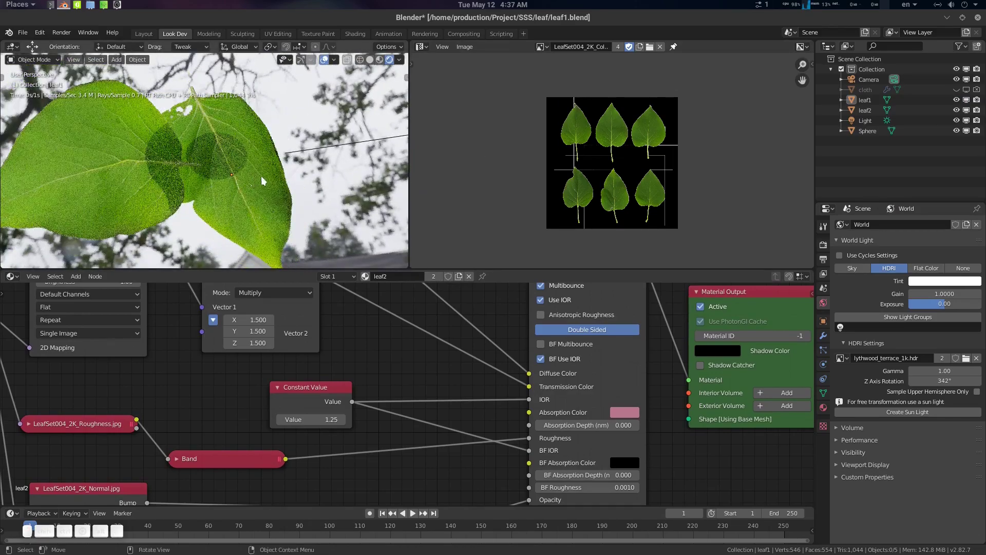
{"action": "scroll", "coordinate": [398, 348], "scroll_direction": "down", "scroll_amount": 3}
{"action": "middle_click_drag", "start_coordinate": [403, 357], "coordinate": [417, 421]}
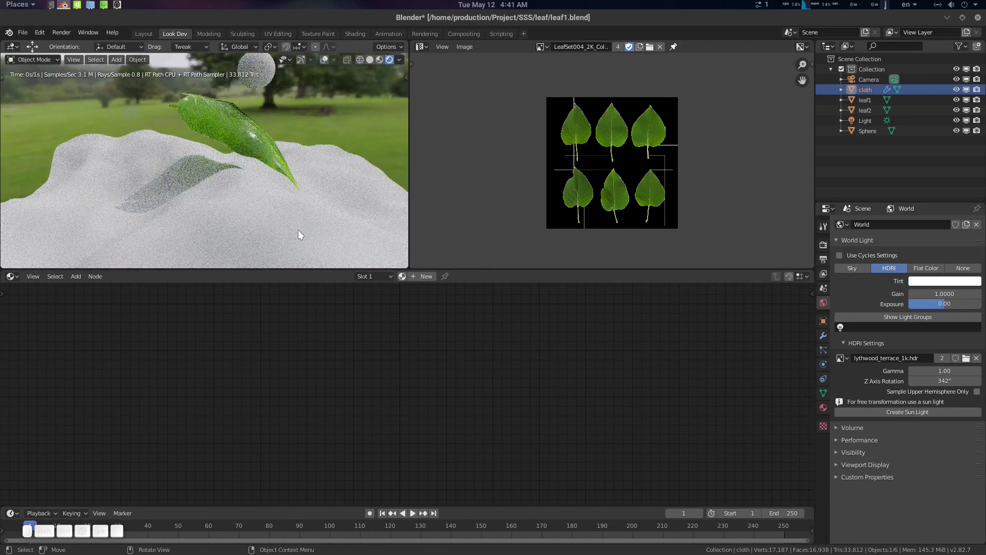
Create a new material on the cloth object and name it cloth2
{"action": "left_click", "coordinate": [425, 278]}
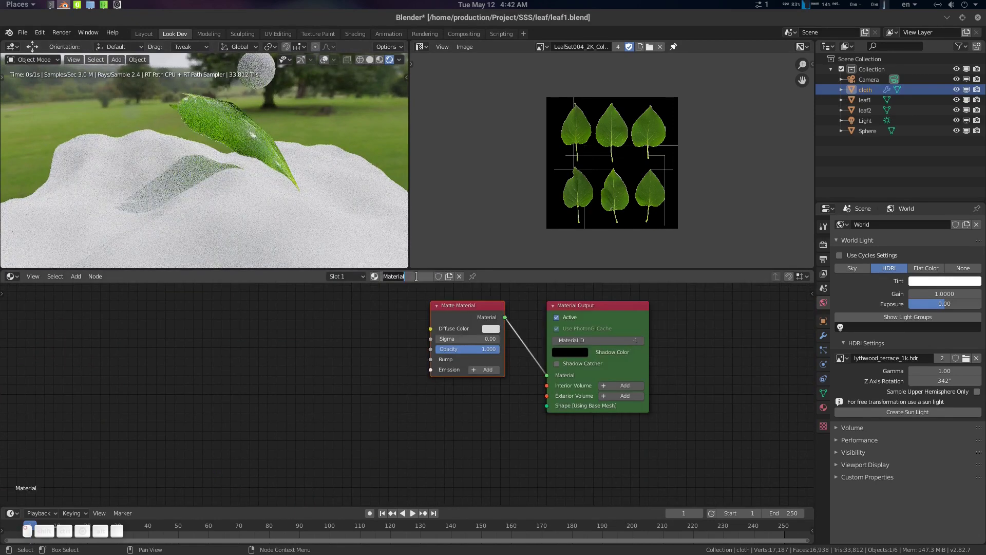
{"action": "left_click", "coordinate": [416, 276]}
{"action": "type", "text": "cloth2"}
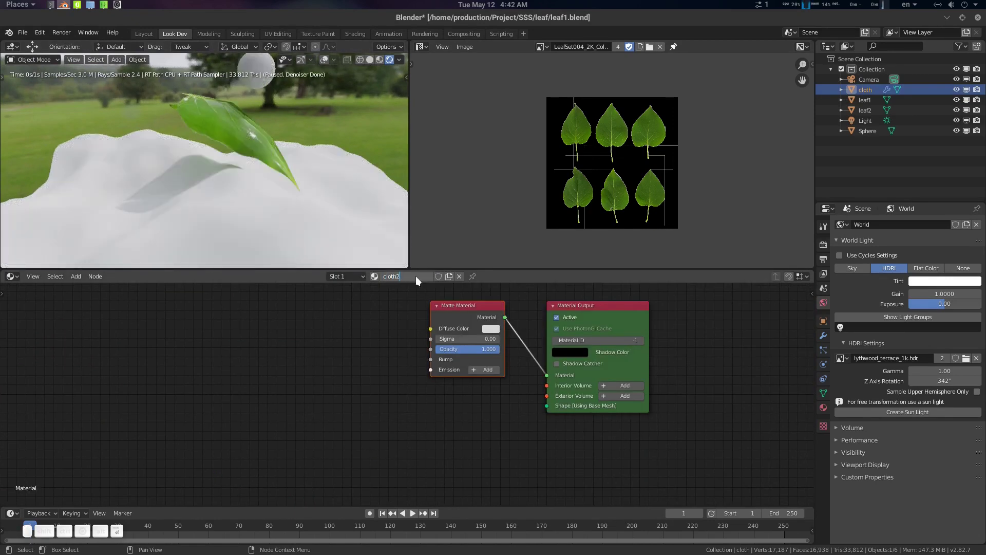
{"action": "key", "text": "Return"}
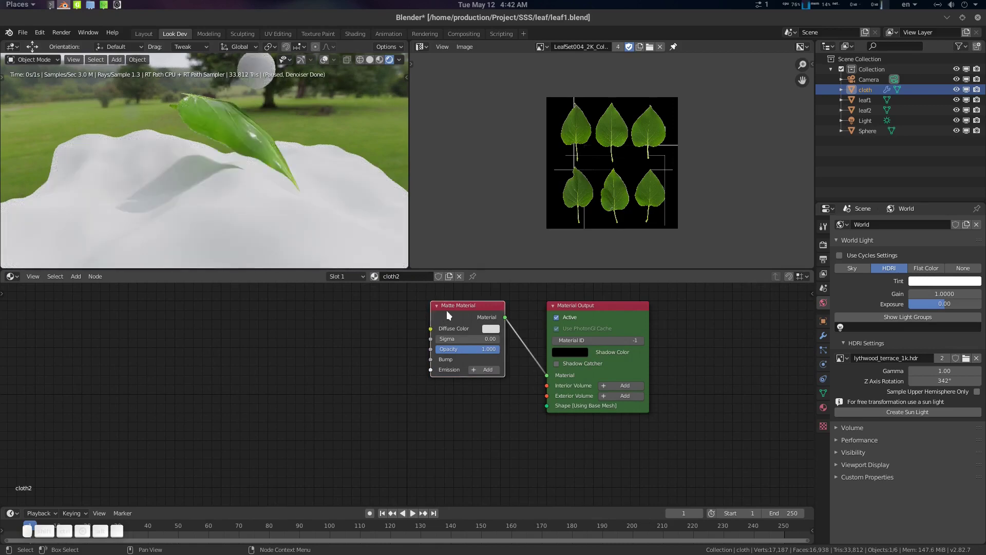
Replace the Matte Material node with a Glossy Translucent node and connect it to the Material Output
{"action": "key", "text": "x"}
{"action": "key", "text": "shift+a"}
{"action": "left_click", "coordinate": [414, 304]}
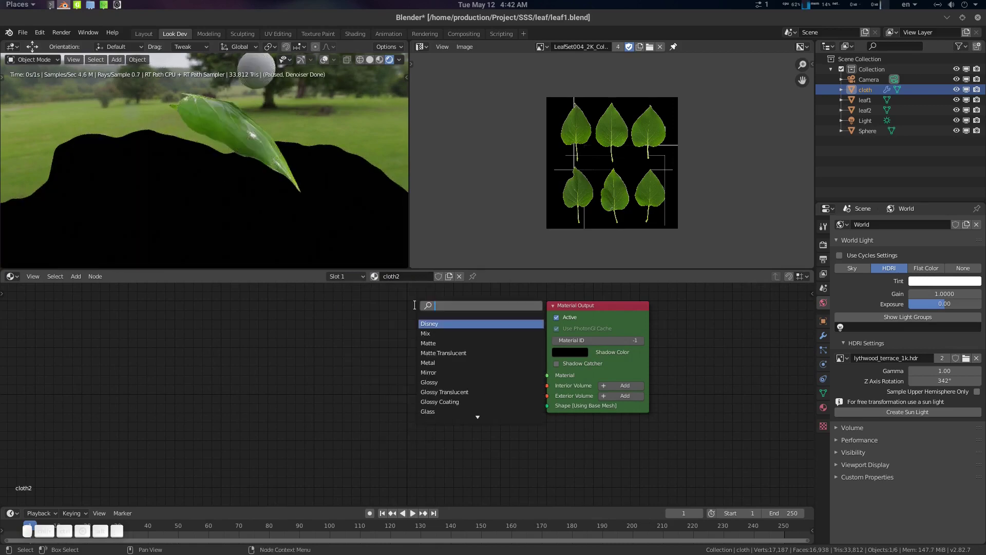
{"action": "type", "text": "glos"}
{"action": "key", "text": "Down"}
{"action": "key", "text": "Return"}
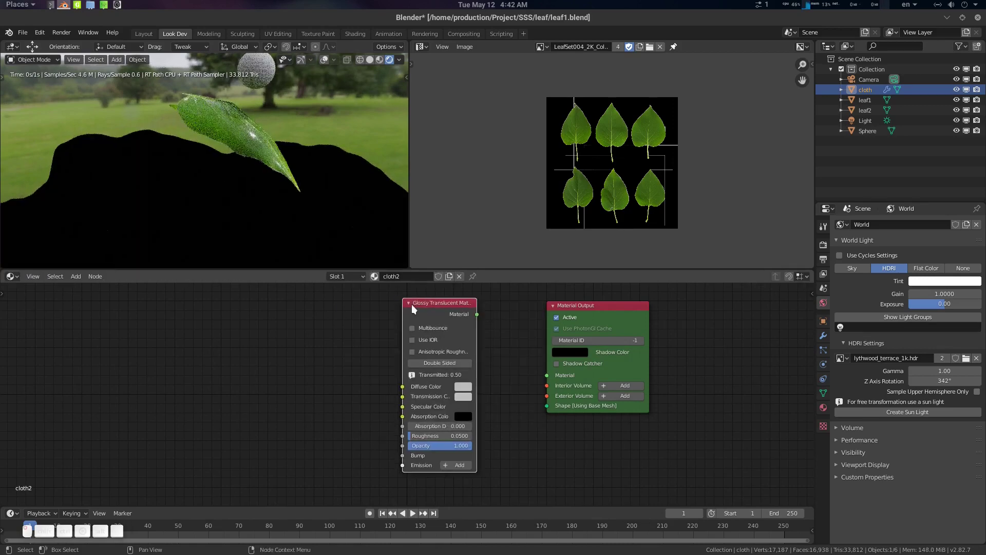
{"action": "left_click_drag", "start_coordinate": [467, 314], "coordinate": [504, 334]}
{"action": "left_click_drag", "start_coordinate": [548, 378], "coordinate": [547, 377]}
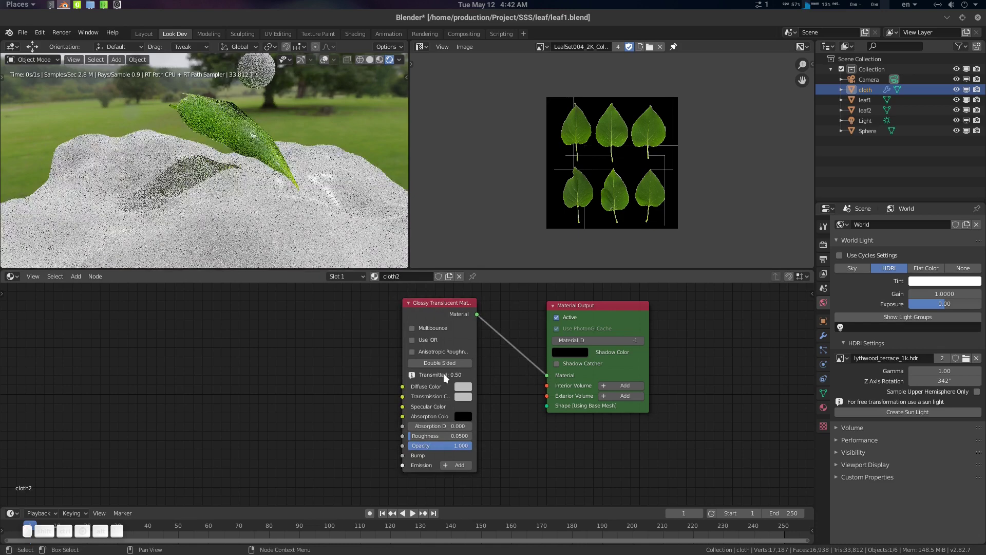
{"action": "middle_click_drag", "start_coordinate": [292, 338], "coordinate": [362, 373]}
{"action": "key", "text": "shift+a"}
{"action": "left_click", "coordinate": [373, 343]}
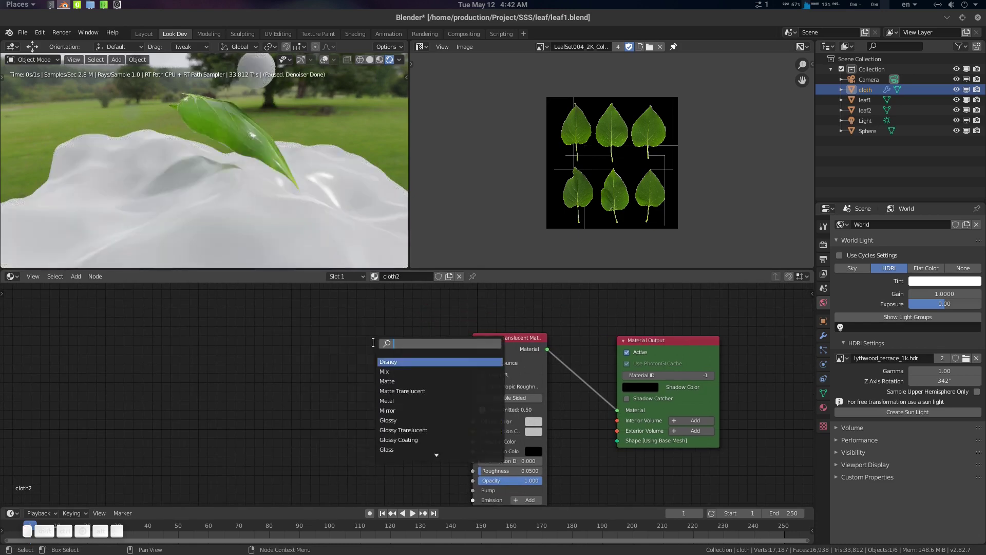
{"action": "key", "text": "Escape"}
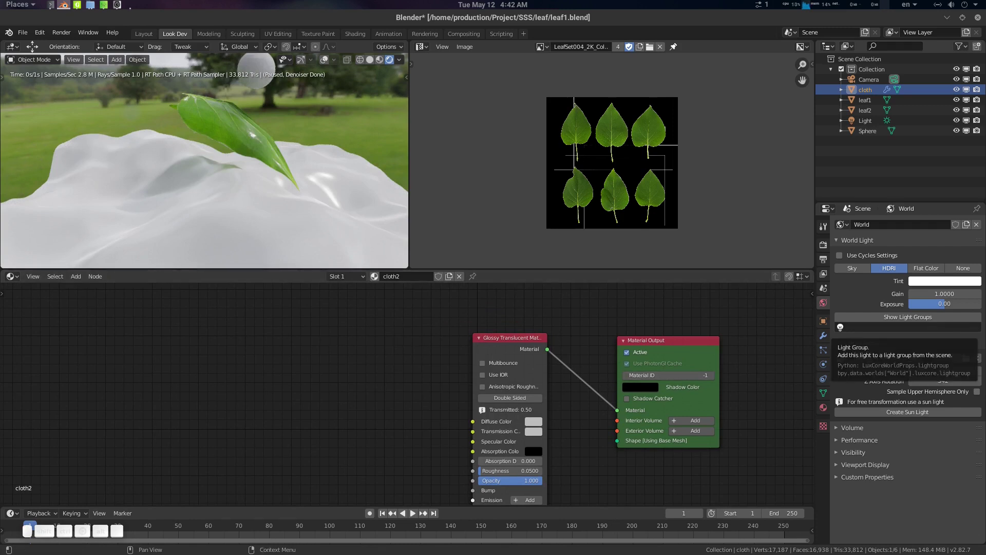
Preview the Fabric_023_Base Color texture on the cloth and set the 2D Mapping node's UV Scale to 5
{"action": "middle_click_drag", "start_coordinate": [443, 377], "coordinate": [531, 402]}
{"action": "left_click", "coordinate": [381, 334], "text": "ctrl+shift"}
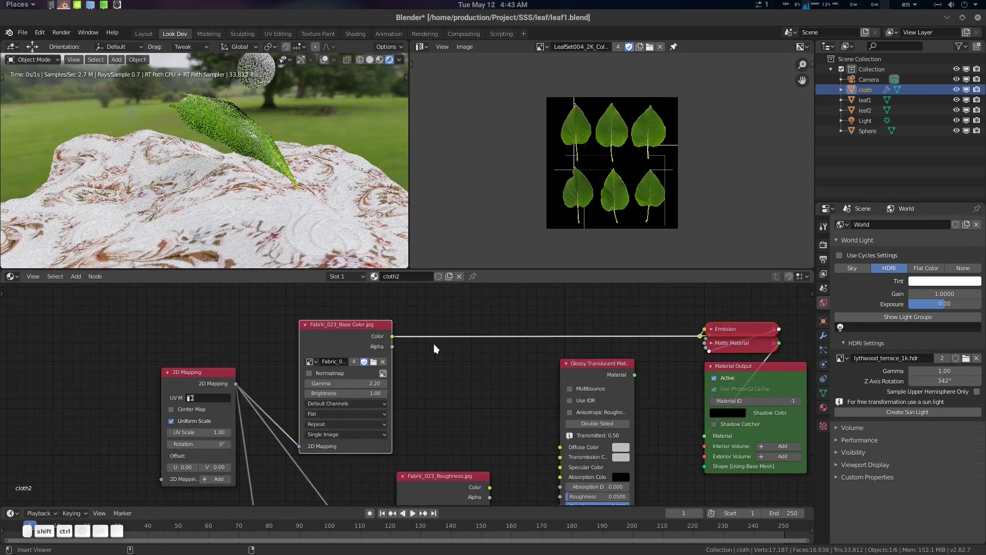
{"action": "left_click", "coordinate": [211, 428]}
{"action": "type", "text": "5"}
{"action": "key", "text": "Return"}
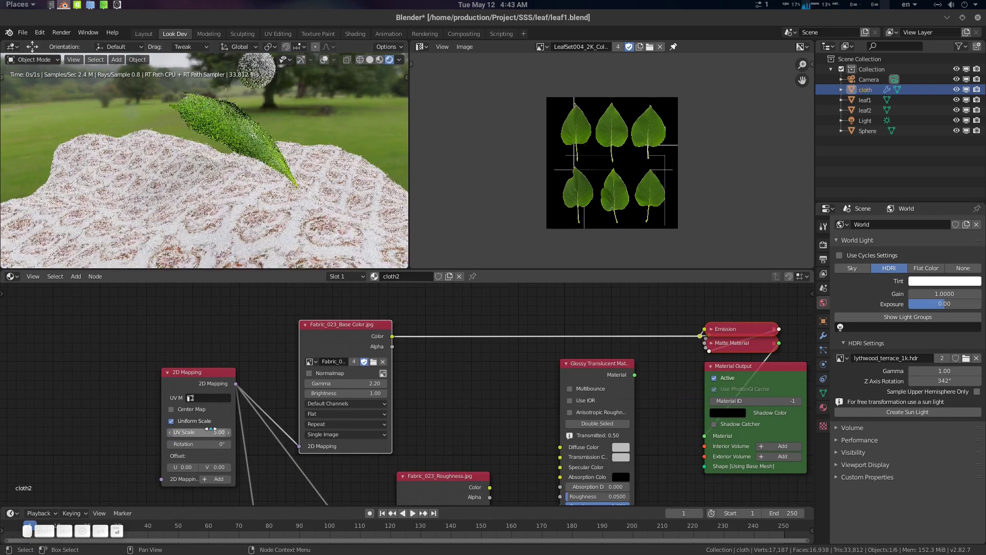
Preview the Fabric_023_Roughness and Fabric_023_normal textures on the cloth
{"action": "middle_click_drag", "start_coordinate": [410, 366], "coordinate": [387, 312]}
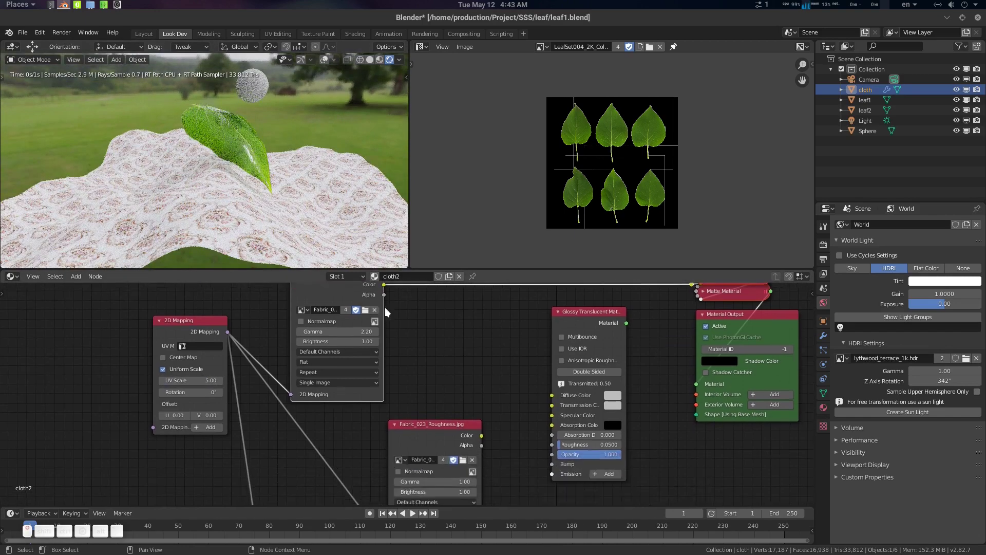
{"action": "left_click", "coordinate": [458, 432], "text": "ctrl+shift"}
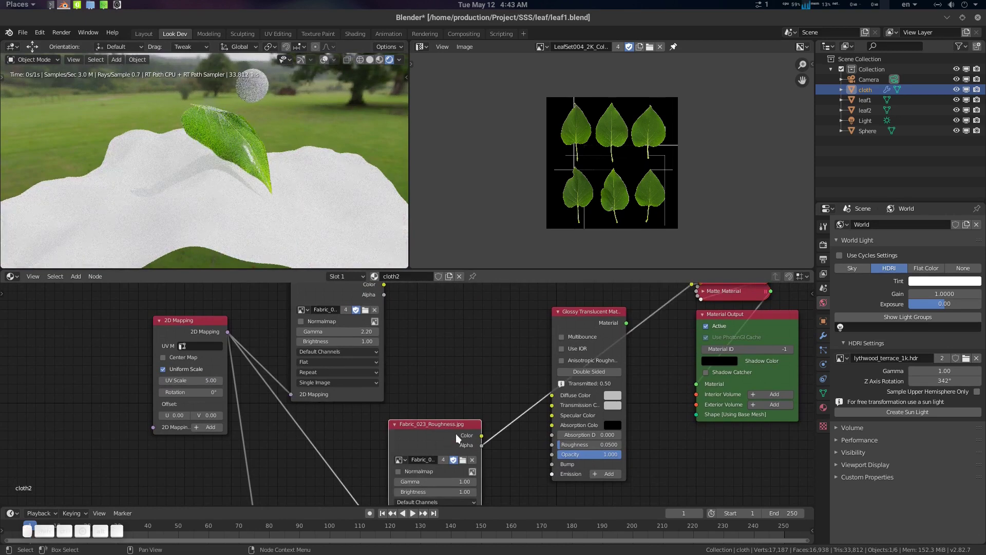
{"action": "left_click", "coordinate": [454, 432], "text": "ctrl+shift"}
{"action": "middle_click_drag", "start_coordinate": [432, 467], "coordinate": [478, 344]}
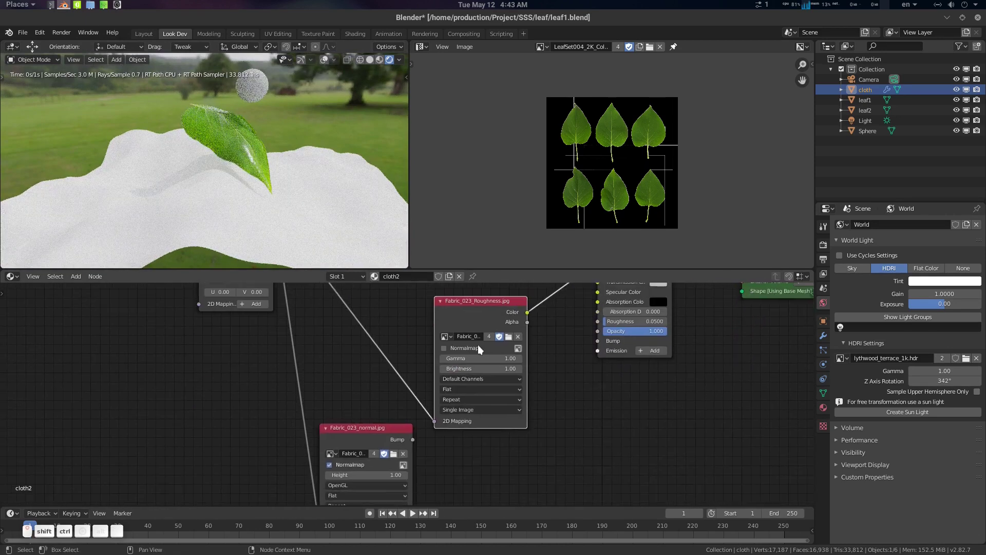
{"action": "left_click", "coordinate": [376, 428], "text": "ctrl+shift"}
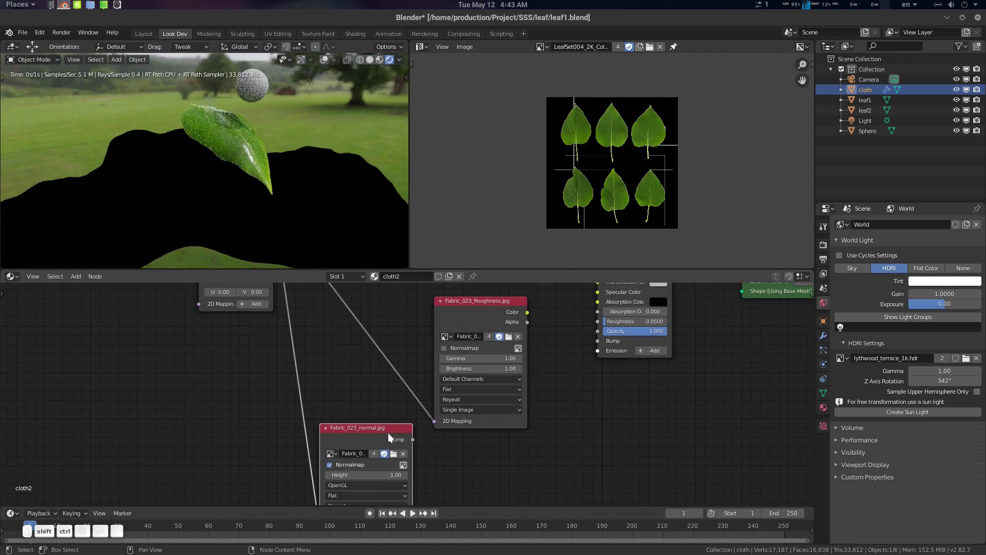
Connect the normal map's Bump output to the Glossy Translucent Bump input and route that material to the Material Output
{"action": "middle_click_drag", "start_coordinate": [412, 441], "coordinate": [405, 470]}
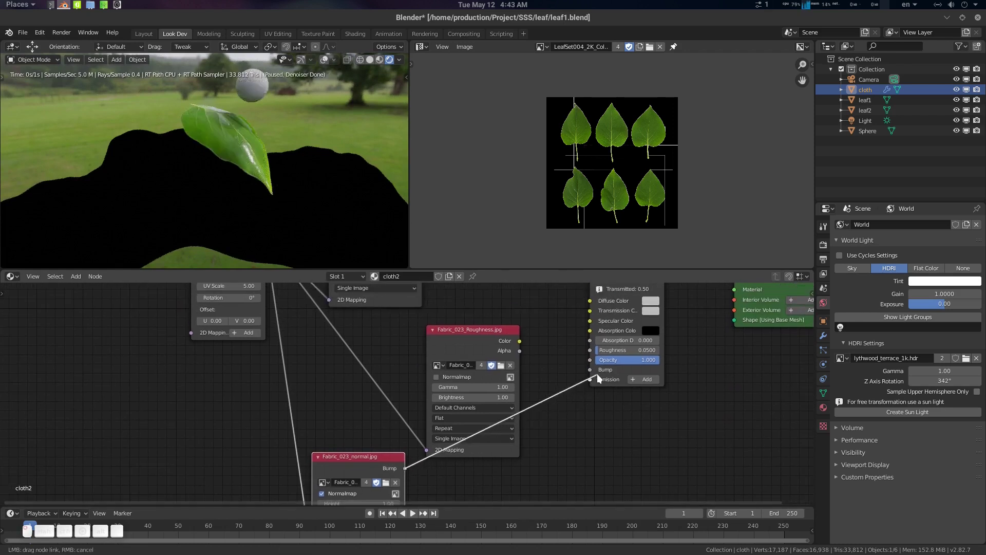
{"action": "left_click_drag", "start_coordinate": [597, 374], "coordinate": [590, 370]}
{"action": "middle_click_drag", "start_coordinate": [528, 344], "coordinate": [524, 421]}
{"action": "middle_click_drag", "start_coordinate": [445, 350], "coordinate": [435, 402]}
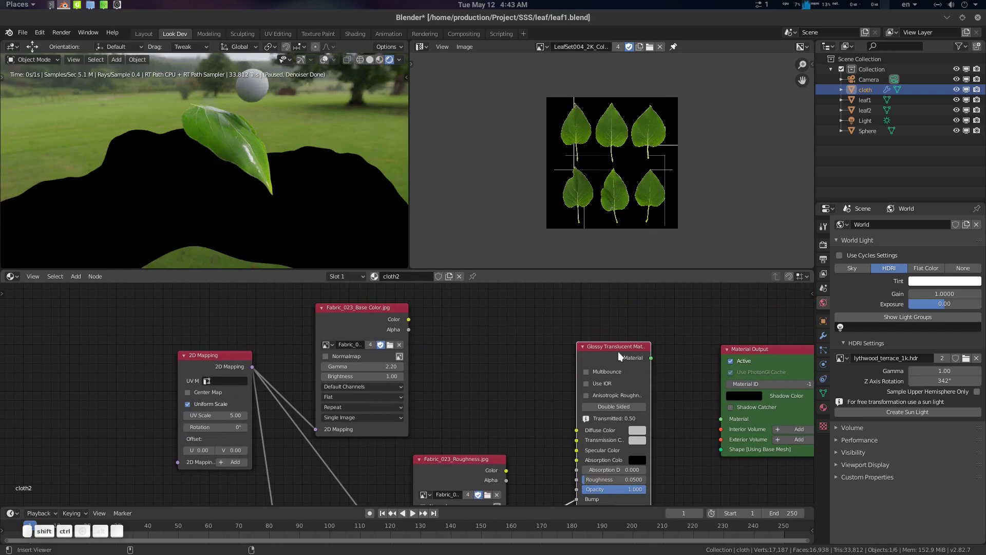
{"action": "left_click", "coordinate": [618, 351], "text": "ctrl+shift"}
Connect the Base Color texture to Diffuse Color and the Roughness texture's color to the Roughness input
{"action": "left_click_drag", "start_coordinate": [410, 320], "coordinate": [548, 454]}
{"action": "scroll", "coordinate": [529, 419], "scroll_direction": "down", "scroll_amount": 2}
{"action": "left_click_drag", "start_coordinate": [491, 431], "coordinate": [436, 423]}
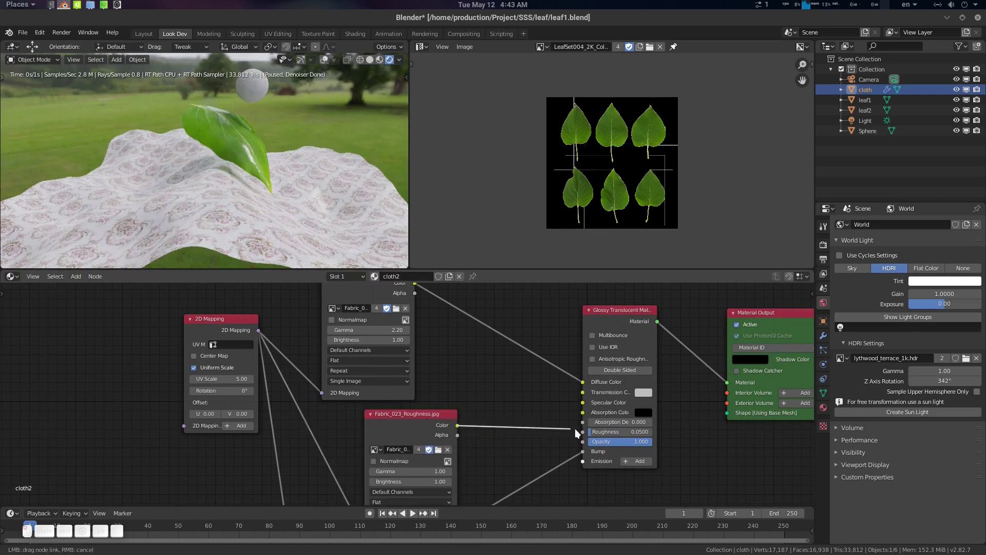
{"action": "left_click_drag", "start_coordinate": [557, 457], "coordinate": [556, 457]}
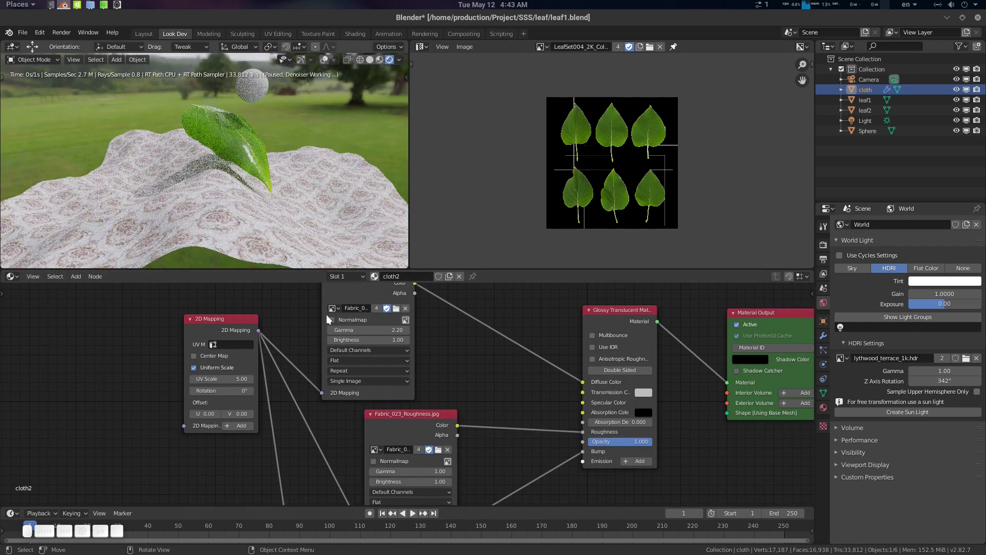
Reposition the Fabric_023_Base Color node and view the cloth from below
{"action": "middle_click_drag", "start_coordinate": [472, 332], "coordinate": [480, 395]}
{"action": "left_click_drag", "start_coordinate": [381, 338], "coordinate": [347, 318]}
{"action": "mouse_move", "coordinate": [262, 179]}
{"action": "middle_mouse_down"}
{"action": "mouse_move", "coordinate": [287, 146]}
{"action": "mouse_move", "coordinate": [253, 110]}
{"action": "mouse_move", "coordinate": [293, 156]}
{"action": "mouse_move", "coordinate": [257, 164]}
{"action": "middle_mouse_up"}
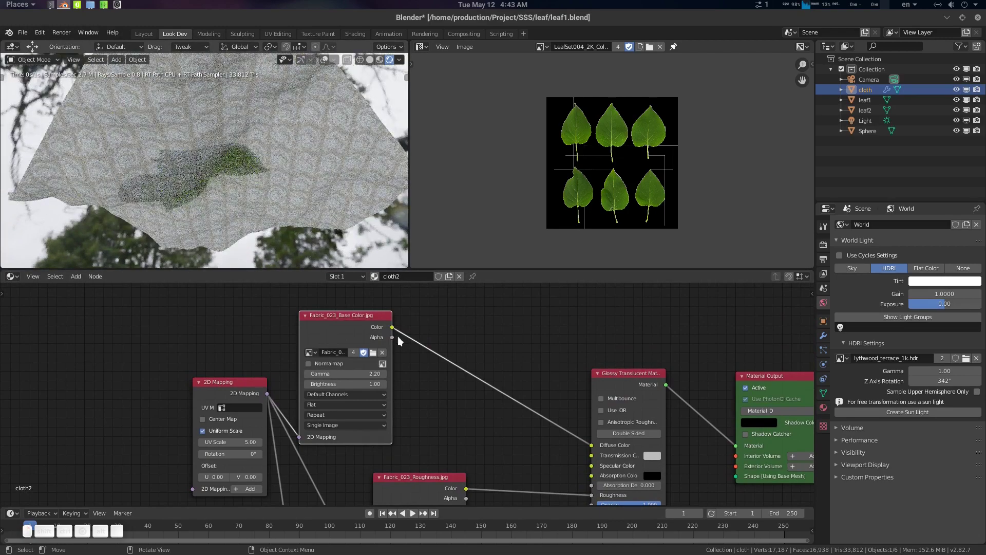
Try a yellow-green Transmission Color on the Glossy Translucent node
{"action": "scroll", "coordinate": [473, 341], "scroll_direction": "down", "scroll_amount": 3, "text": "shift"}
{"action": "left_click", "coordinate": [642, 423]}
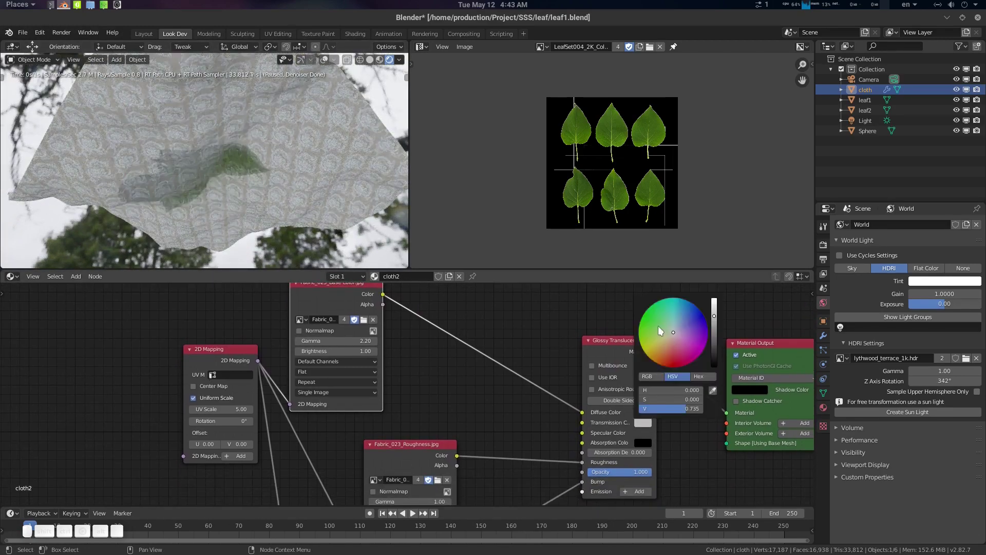
{"action": "left_click_drag", "start_coordinate": [660, 331], "coordinate": [642, 340]}
Add a Vector Math node in Multiply mode between the Base Color texture and the Glossy Translucent node
{"action": "middle_click_drag", "start_coordinate": [485, 434], "coordinate": [502, 453]}
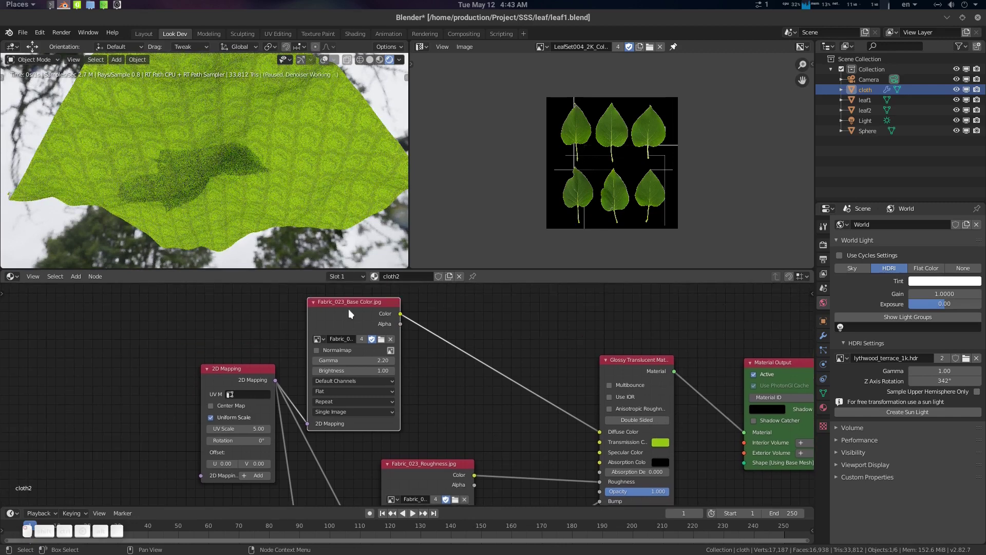
{"action": "key", "text": "shift+a"}
{"action": "left_click", "coordinate": [465, 372]}
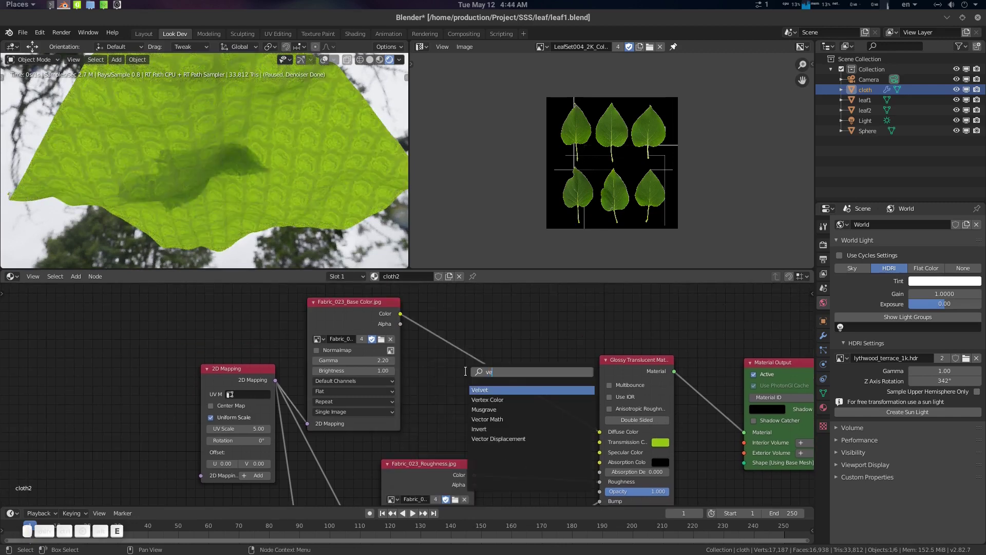
{"action": "key", "text": "Return"}
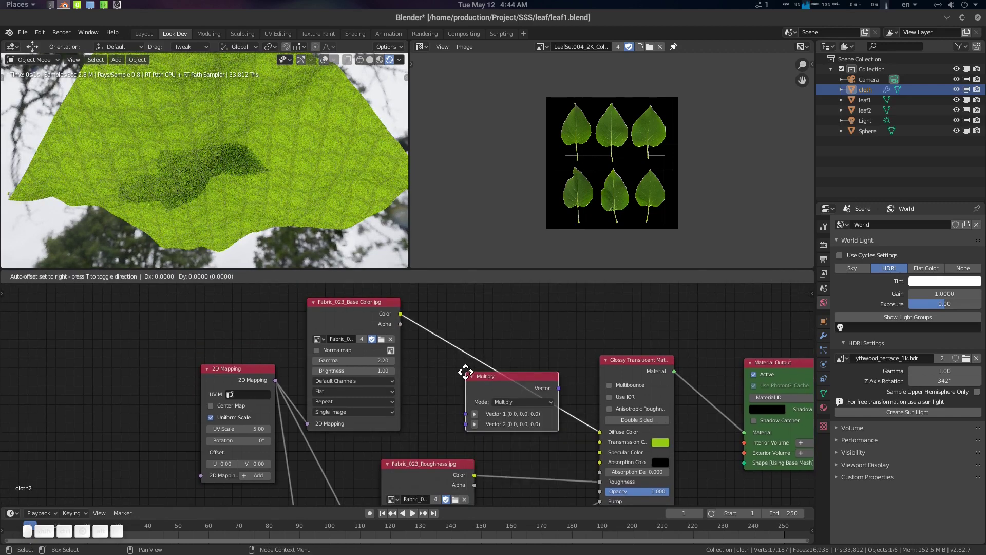
{"action": "left_click", "coordinate": [438, 380]}
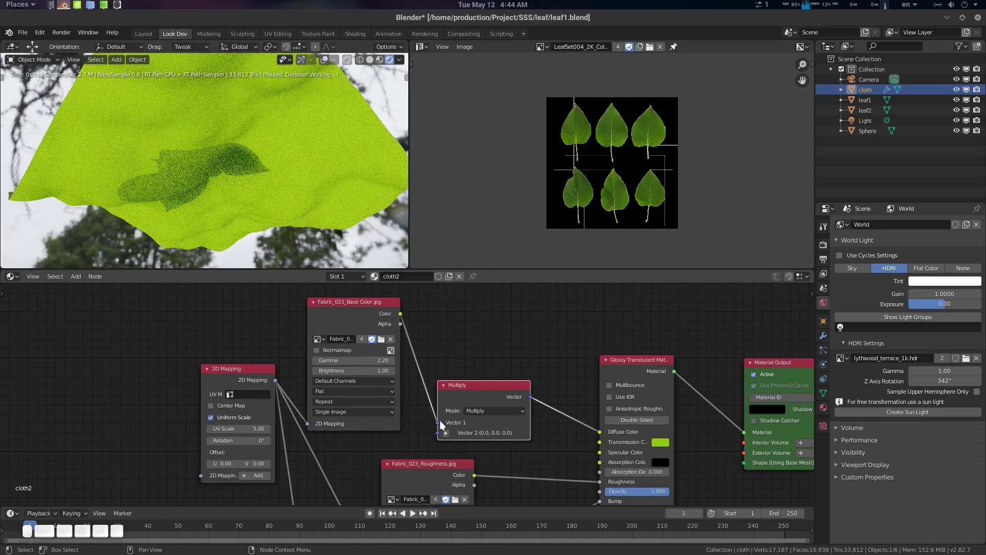
Connect the Multiply output to Transmission Color, with the Base Color texture feeding both Diffuse Color and Multiply's Vector 1
{"action": "left_click_drag", "start_coordinate": [602, 434], "coordinate": [600, 442]}
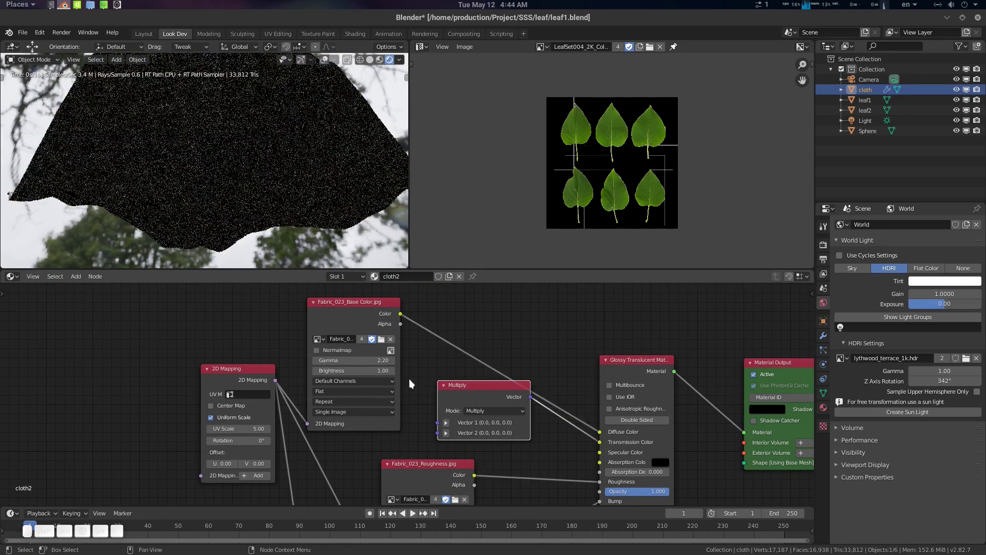
{"action": "left_click_drag", "start_coordinate": [440, 422], "coordinate": [419, 365]}
{"action": "left_click_drag", "start_coordinate": [438, 422], "coordinate": [438, 422]}
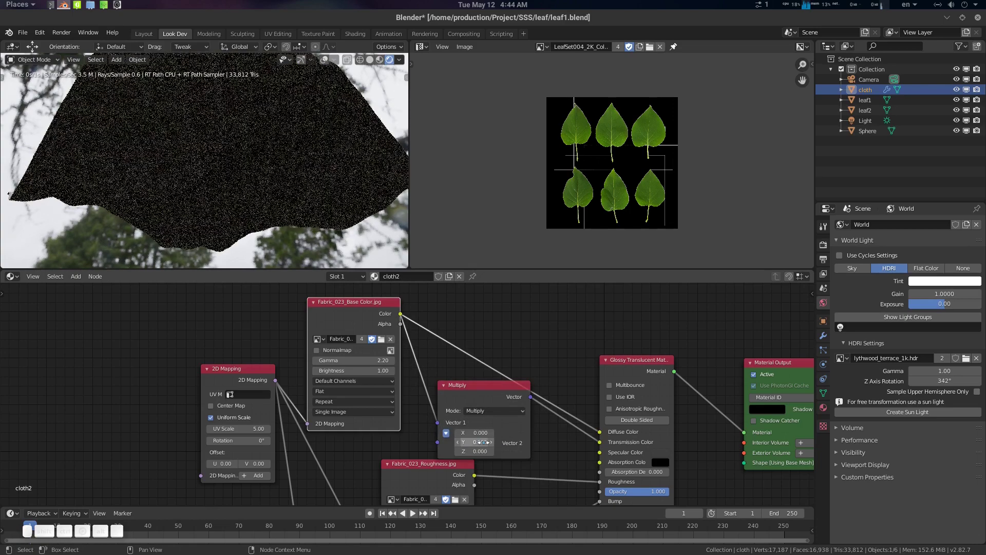
Set the Multiply node's Vector 2 to 1.5 on X, Y and Z, collapse the node and check the cloth's underside
{"action": "left_click", "coordinate": [480, 433]}
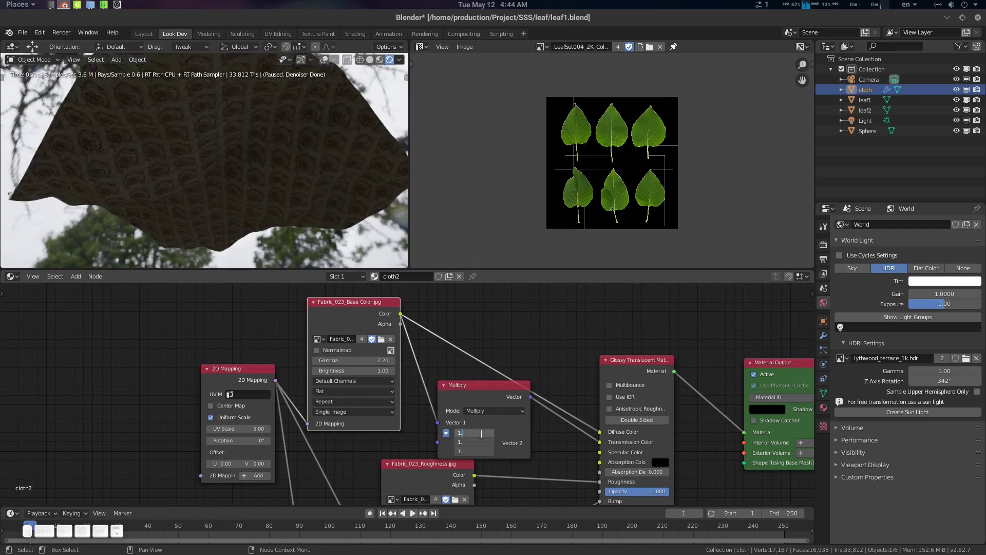
{"action": "key", "text": "Return"}
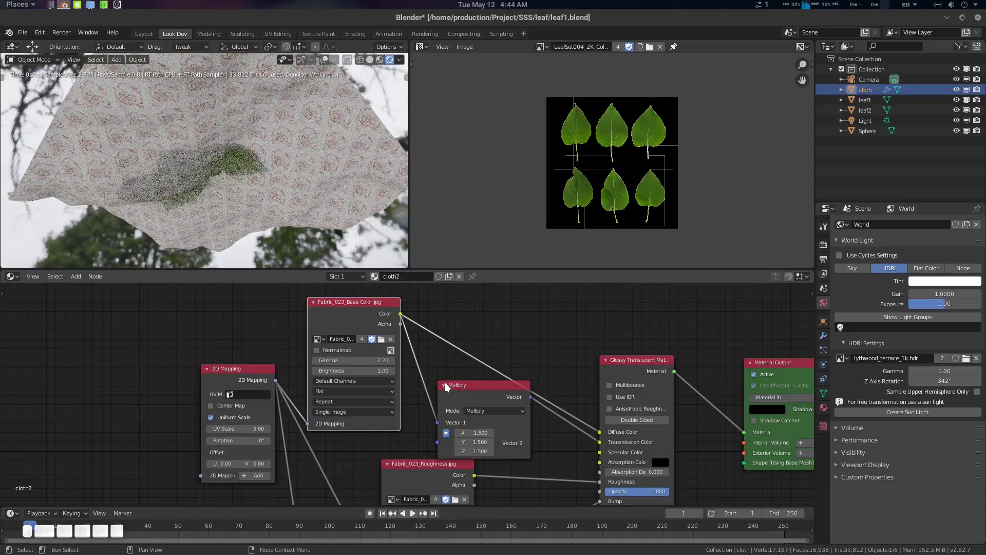
{"action": "left_click", "coordinate": [445, 385]}
{"action": "middle_click_drag", "start_coordinate": [318, 135], "coordinate": [273, 163]}
{"action": "scroll", "coordinate": [277, 160], "scroll_direction": "up", "scroll_amount": 2}
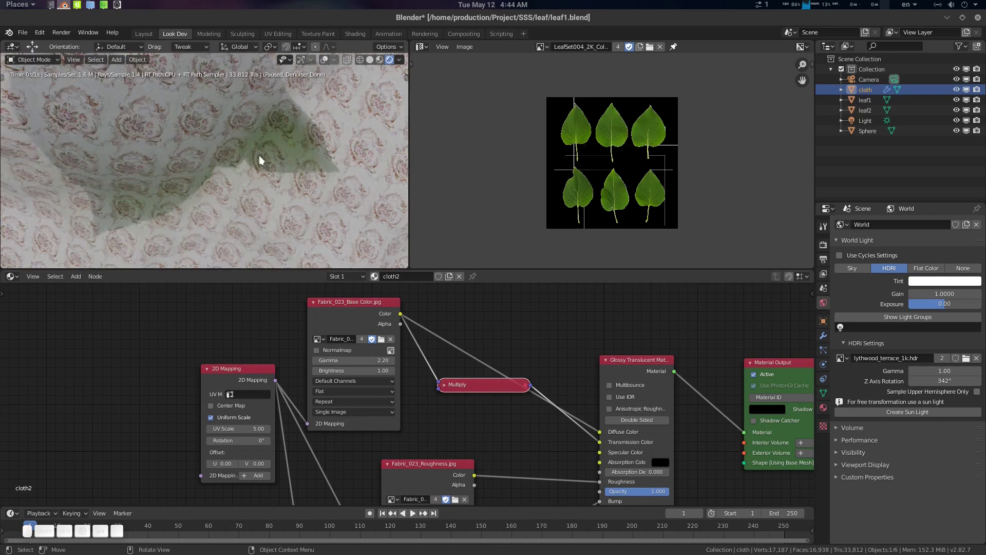
{"action": "scroll", "coordinate": [259, 160], "scroll_direction": "down", "scroll_amount": 6}
{"action": "middle_click_drag", "start_coordinate": [286, 169], "coordinate": [231, 170]}
Enable Double Sided on the cloth's Glossy Translucent node and inspect the underside of the cloth
{"action": "middle_click_drag", "start_coordinate": [493, 381], "coordinate": [455, 268]}
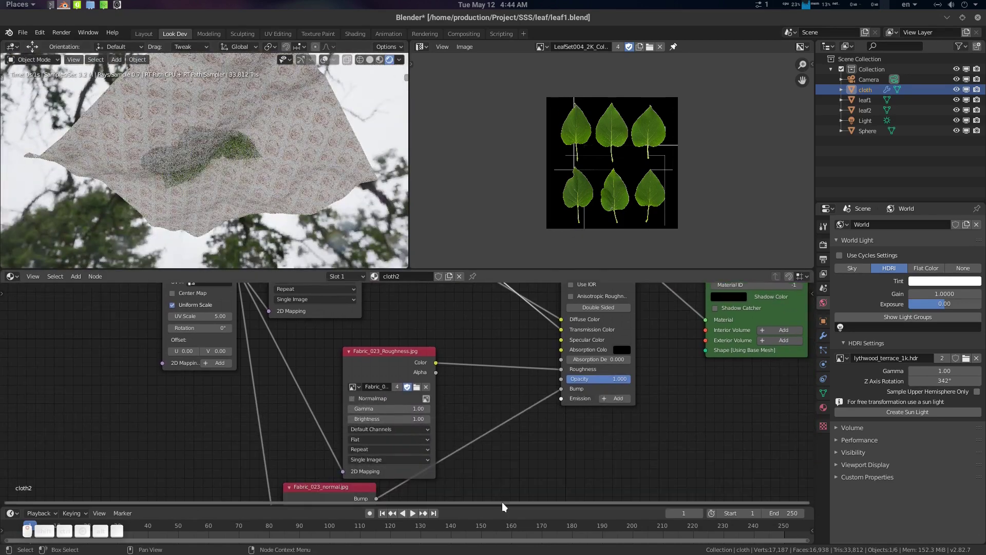
{"action": "middle_click_drag", "start_coordinate": [503, 507], "coordinate": [496, 500]}
{"action": "middle_click_drag", "start_coordinate": [591, 314], "coordinate": [587, 360]}
{"action": "left_click", "coordinate": [596, 346]}
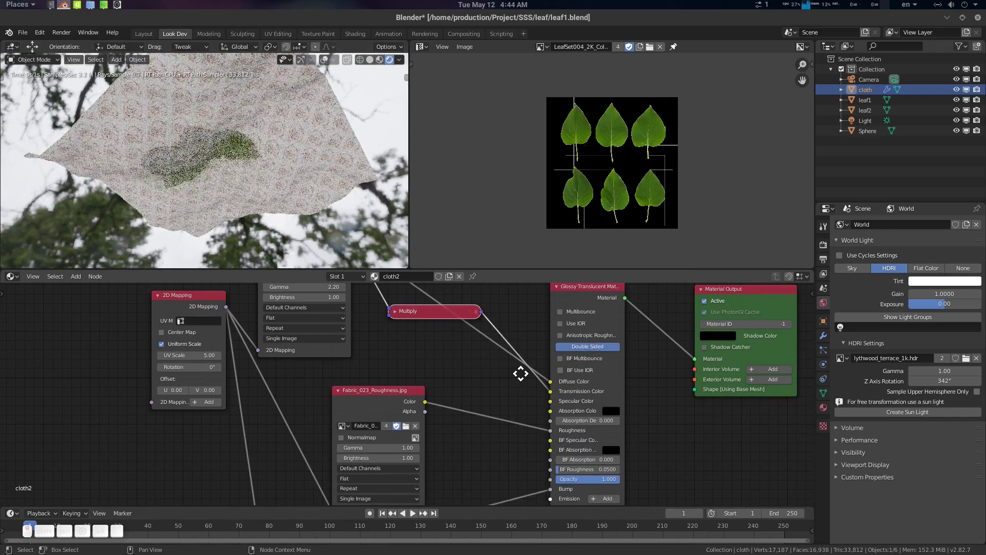
{"action": "left_click", "coordinate": [563, 331]}
{"action": "left_click", "coordinate": [563, 331]}
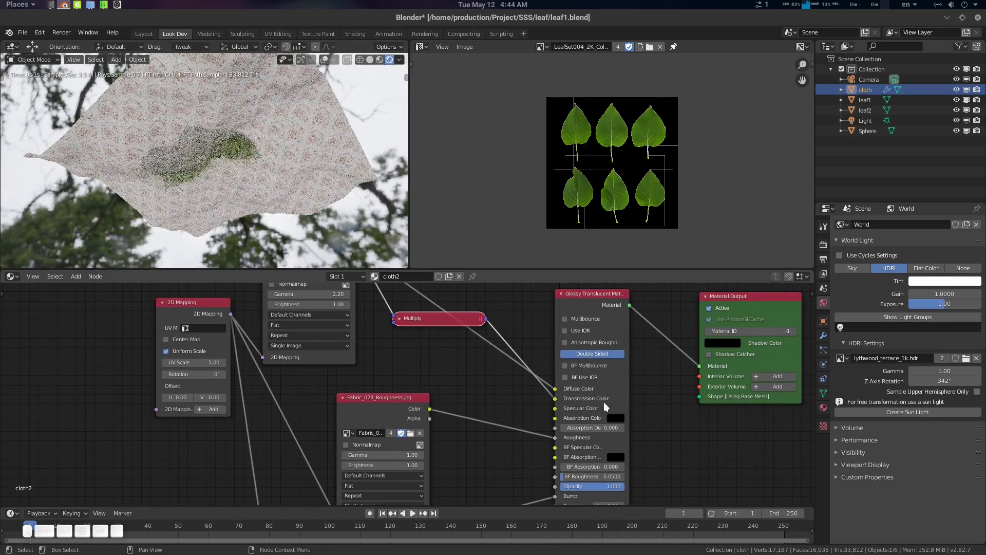
{"action": "middle_click_drag", "start_coordinate": [307, 215], "coordinate": [287, 256]}
{"action": "scroll", "coordinate": [289, 212], "scroll_direction": "up", "scroll_amount": 3}
{"action": "middle_click_drag", "start_coordinate": [288, 213], "coordinate": [291, 173]}
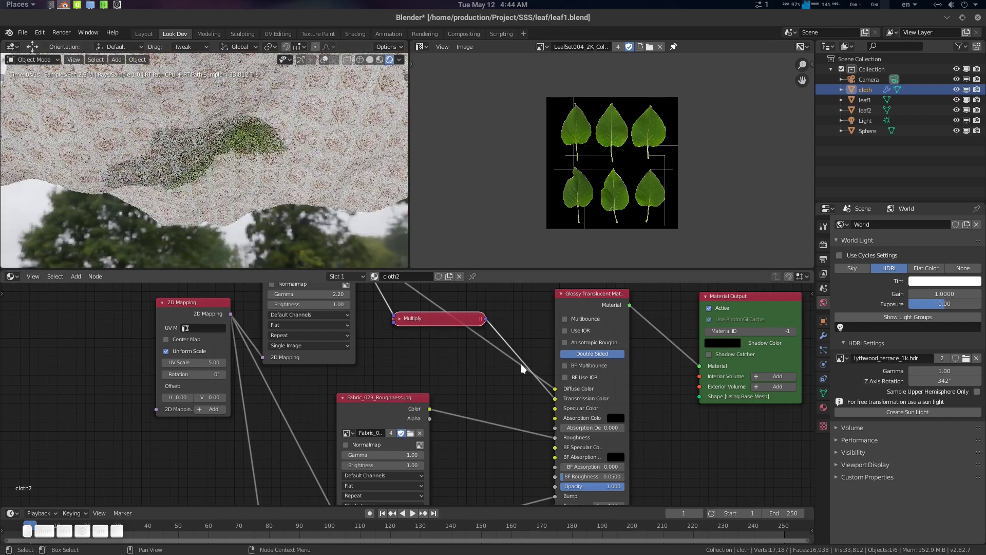
Reposition and collapse the Fabric_023_Roughness texture node
{"action": "middle_click_drag", "start_coordinate": [521, 368], "coordinate": [525, 332]}
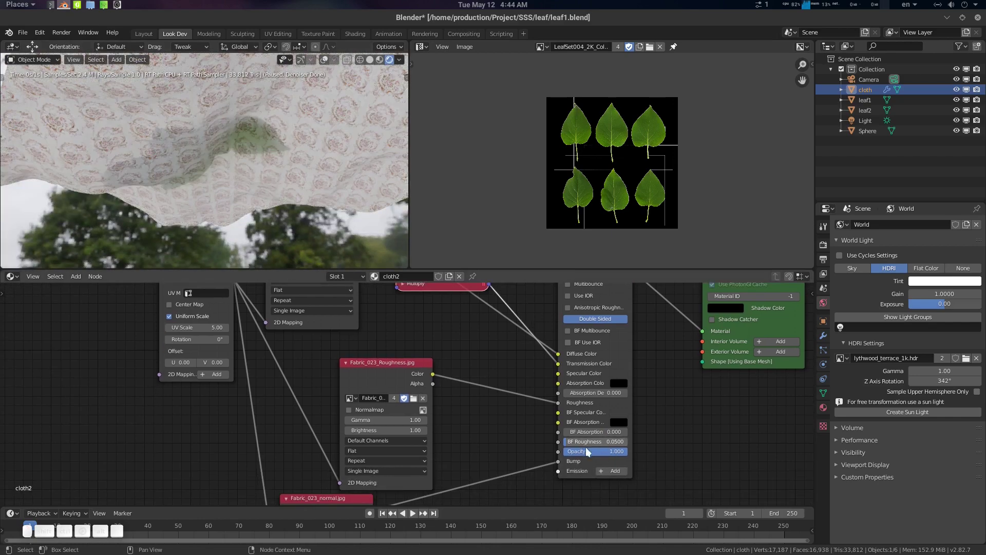
{"action": "middle_click_drag", "start_coordinate": [534, 402], "coordinate": [562, 422]}
{"action": "left_click_drag", "start_coordinate": [409, 383], "coordinate": [347, 373]}
{"action": "left_click", "coordinate": [385, 355]}
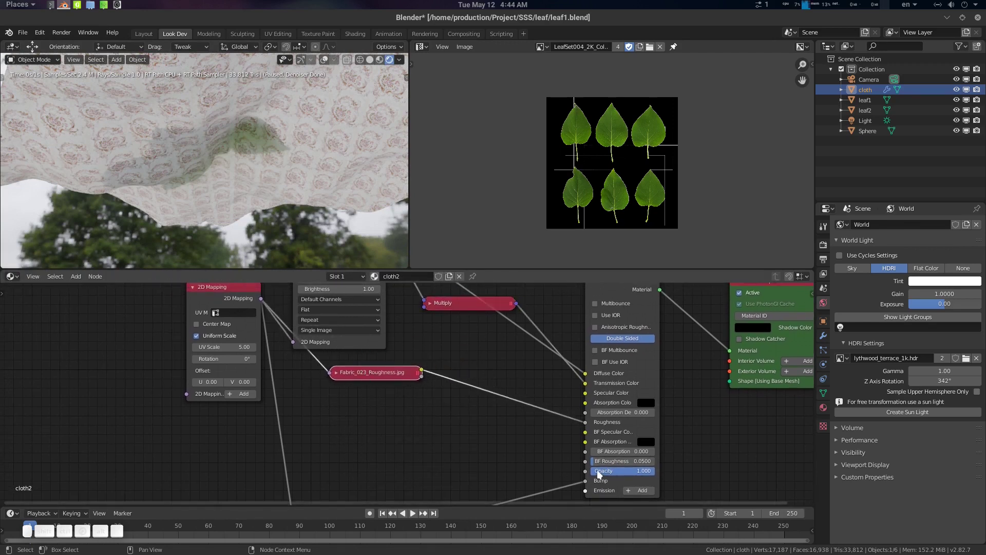
Inspect the cloth's upper surface up close, then expand and reposition the Fabric_023_Roughness texture node
{"action": "middle_click_drag", "start_coordinate": [543, 362], "coordinate": [543, 408]}
{"action": "middle_click_drag", "start_coordinate": [323, 151], "coordinate": [286, 234]}
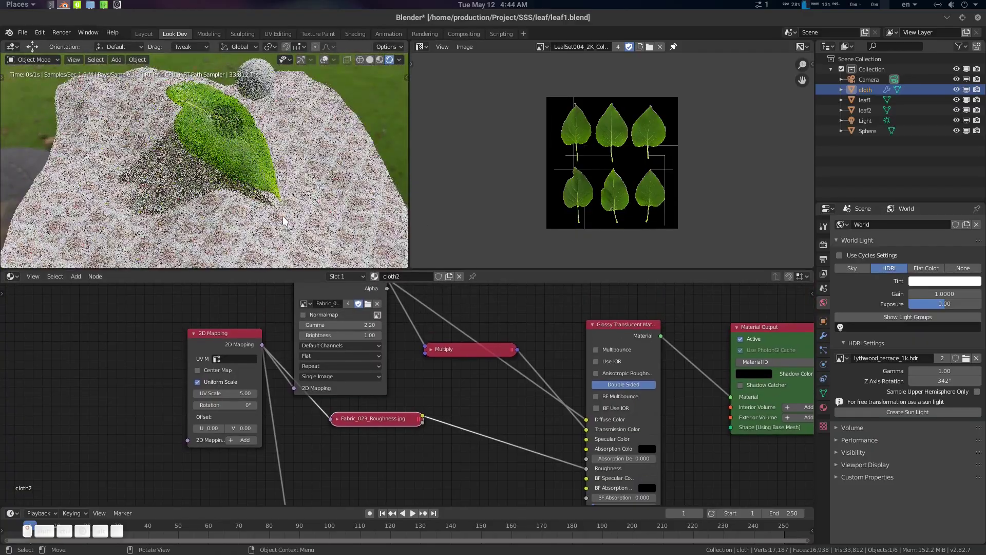
{"action": "scroll", "coordinate": [284, 192], "scroll_direction": "up", "scroll_amount": 4}
{"action": "middle_click_drag", "start_coordinate": [284, 191], "coordinate": [282, 160]}
{"action": "middle_click_drag", "start_coordinate": [442, 408], "coordinate": [447, 385]}
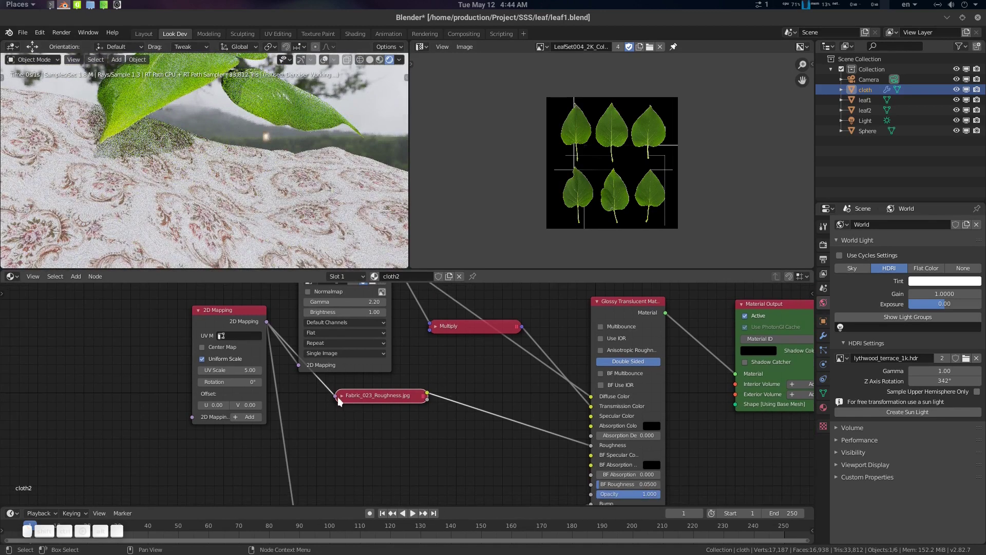
{"action": "left_click", "coordinate": [341, 396]}
{"action": "middle_click_drag", "start_coordinate": [437, 429], "coordinate": [436, 412]}
{"action": "left_click_drag", "start_coordinate": [381, 386], "coordinate": [374, 384]}
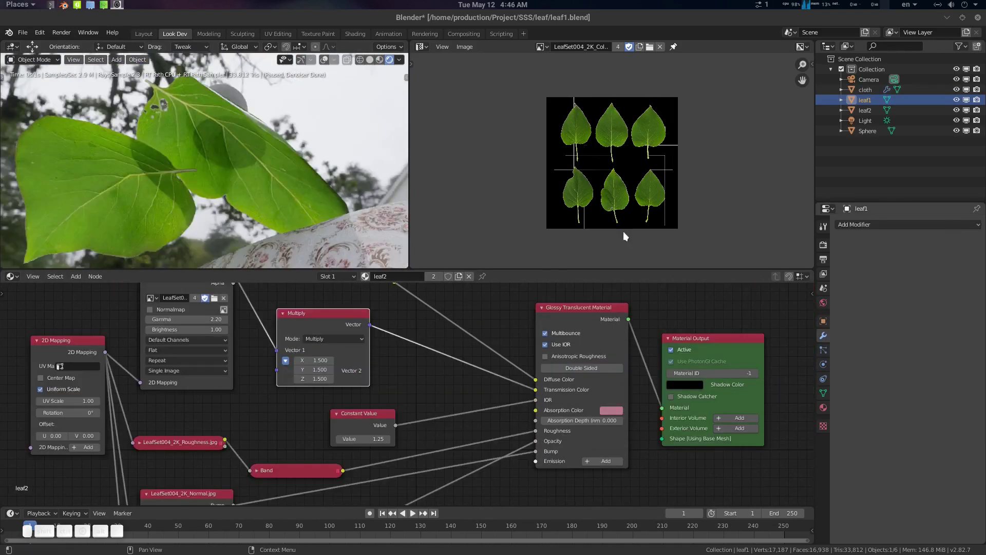
Enable Double Sided on the leaf2 material's Glossy Translucent node and check the underside of the leaves
{"action": "middle_click_drag", "start_coordinate": [277, 139], "coordinate": [307, 196]}
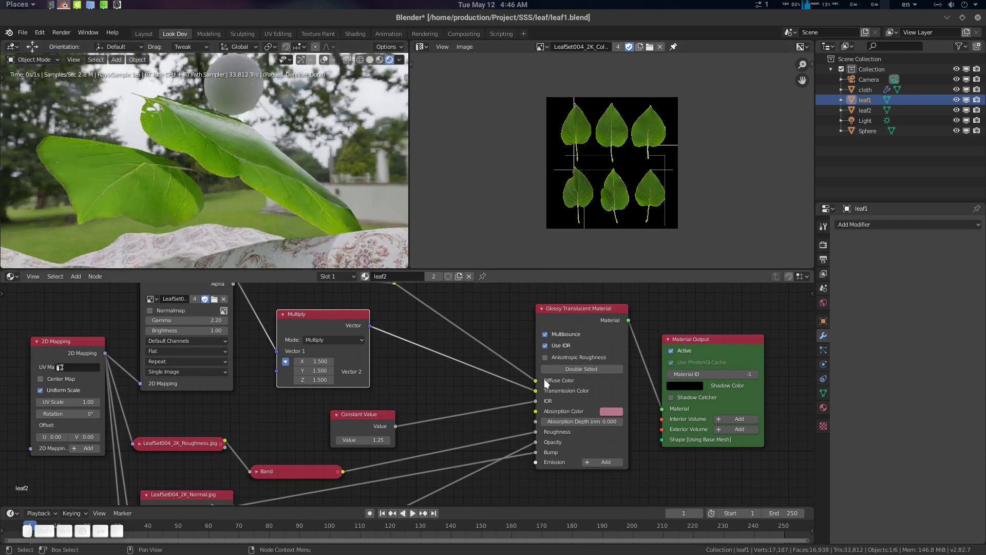
{"action": "left_click", "coordinate": [587, 369]}
{"action": "scroll", "coordinate": [238, 139], "scroll_direction": "up", "scroll_amount": 3}
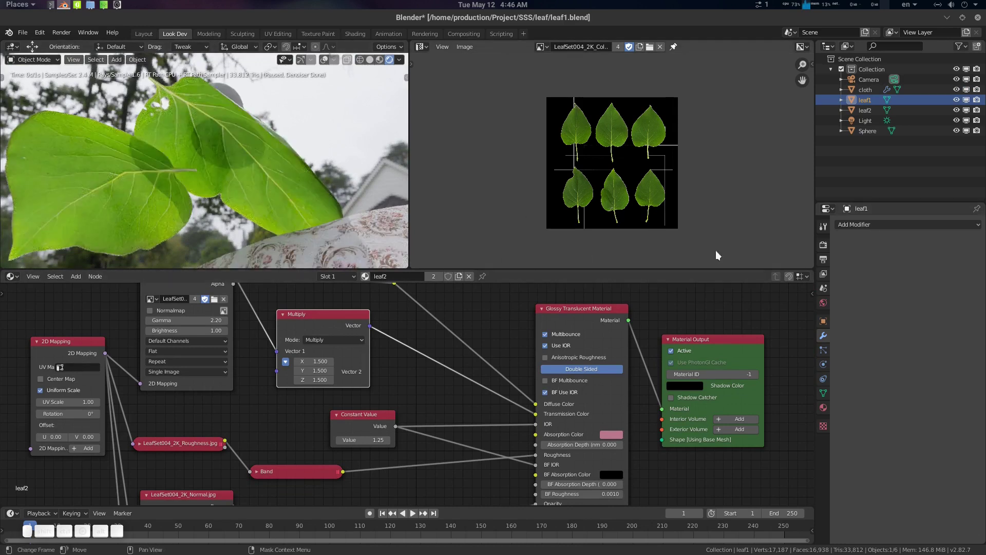
Add a Solidify modifier to leaf1 and turn off Double Sided on its Glossy Translucent node
{"action": "left_click", "coordinate": [919, 224]}
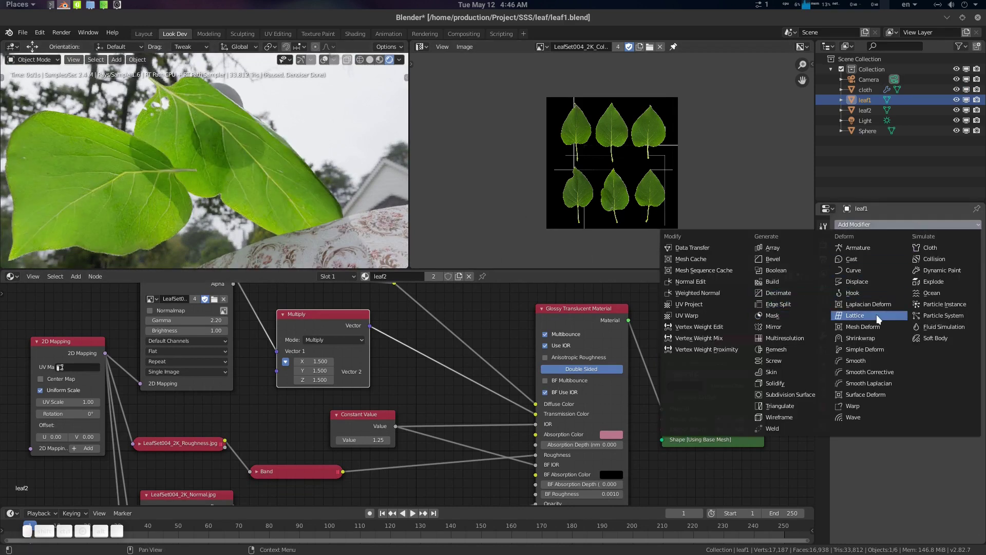
{"action": "left_click", "coordinate": [790, 383]}
{"action": "mouse_move", "coordinate": [247, 174]}
{"action": "middle_mouse_down"}
{"action": "mouse_move", "coordinate": [284, 203]}
{"action": "mouse_move", "coordinate": [281, 174]}
{"action": "mouse_move", "coordinate": [266, 169]}
{"action": "middle_mouse_up"}
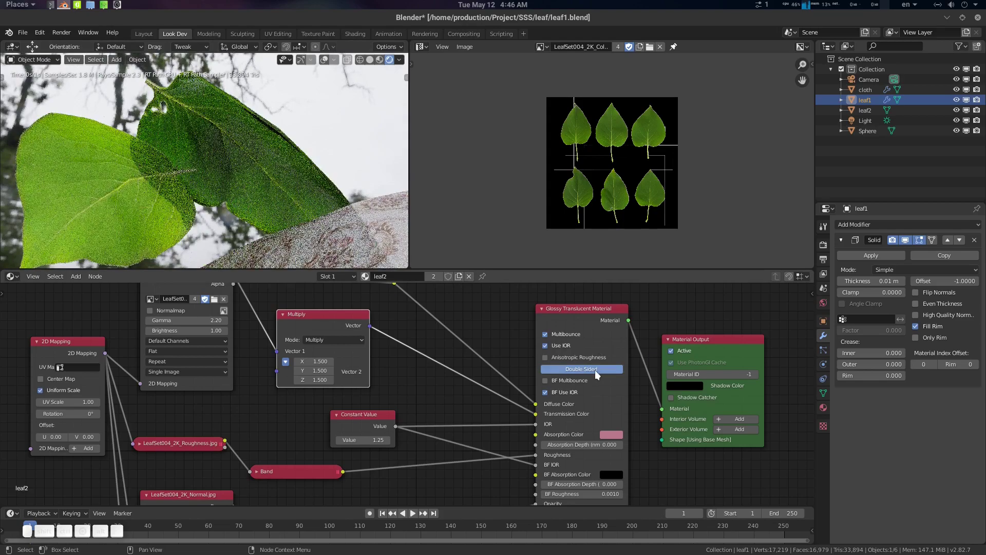
{"action": "left_click", "coordinate": [596, 371]}
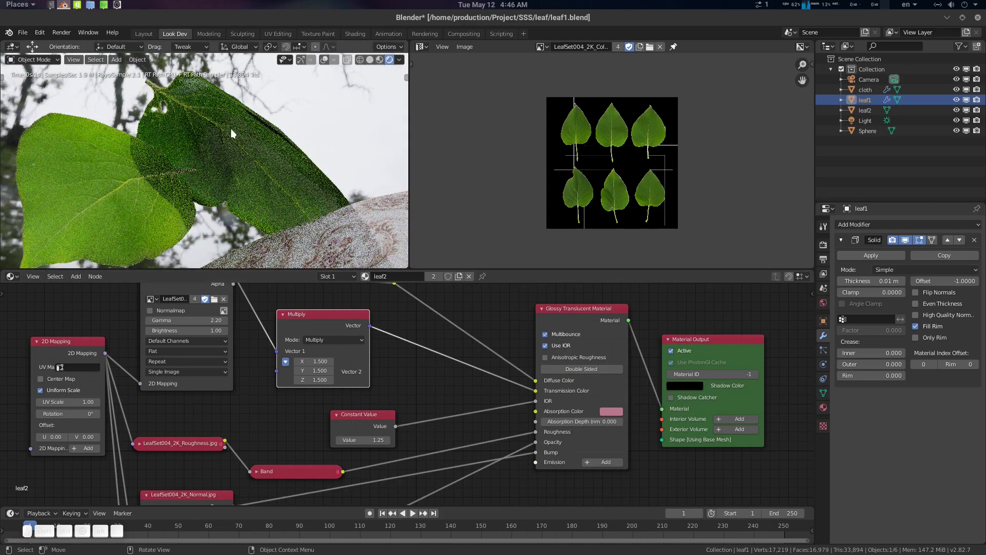
Set Vector 2 of the leaf2 material's Multiply node to 5 on X, Y and Z, and inspect the leaves from below and above
{"action": "middle_click_drag", "start_coordinate": [270, 165], "coordinate": [277, 185]}
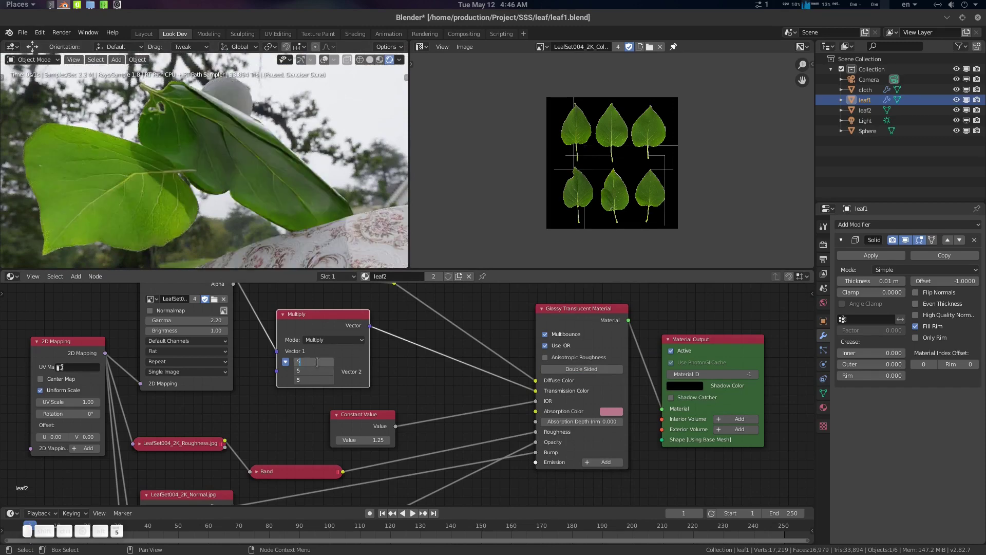
{"action": "key", "text": "Return"}
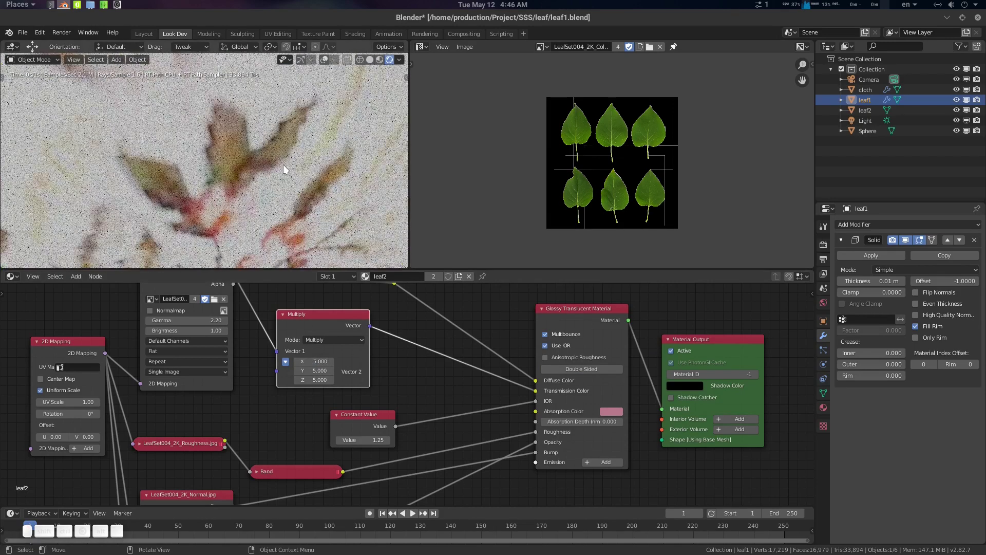
{"action": "middle_click_drag", "start_coordinate": [284, 168], "coordinate": [304, 195]}
{"action": "middle_click_drag", "start_coordinate": [237, 134], "coordinate": [269, 173]}
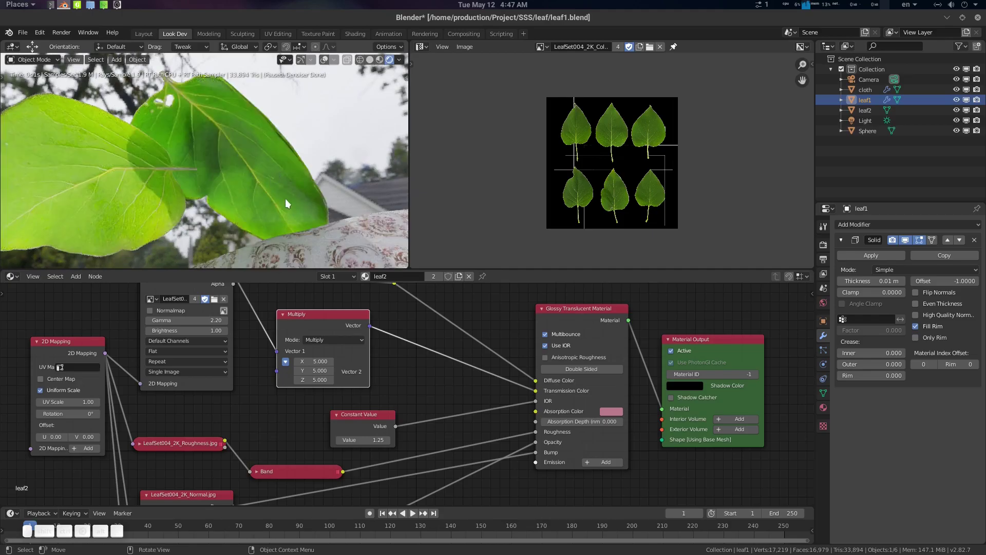
{"action": "middle_click_drag", "start_coordinate": [285, 198], "coordinate": [258, 220]}
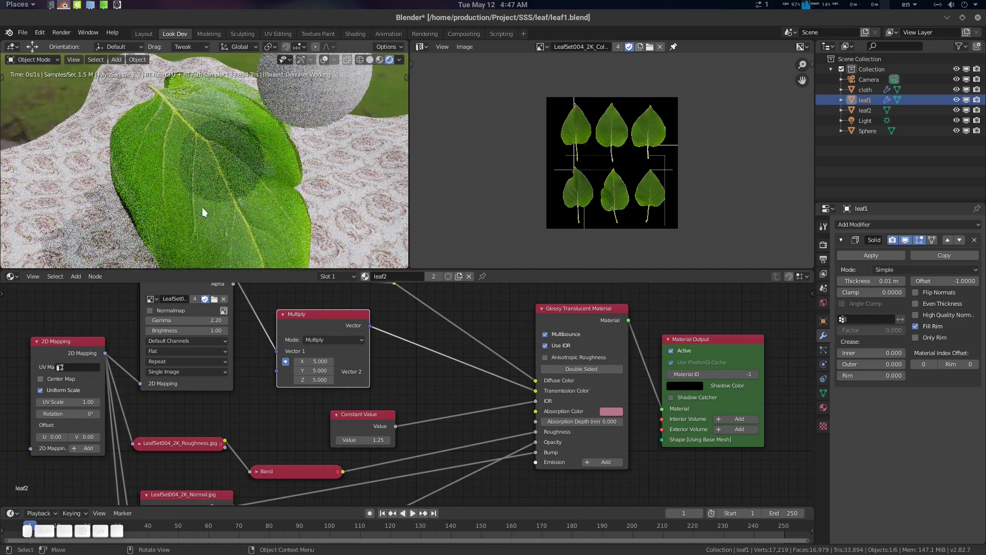
{"action": "middle_click_drag", "start_coordinate": [162, 207], "coordinate": [304, 155]}
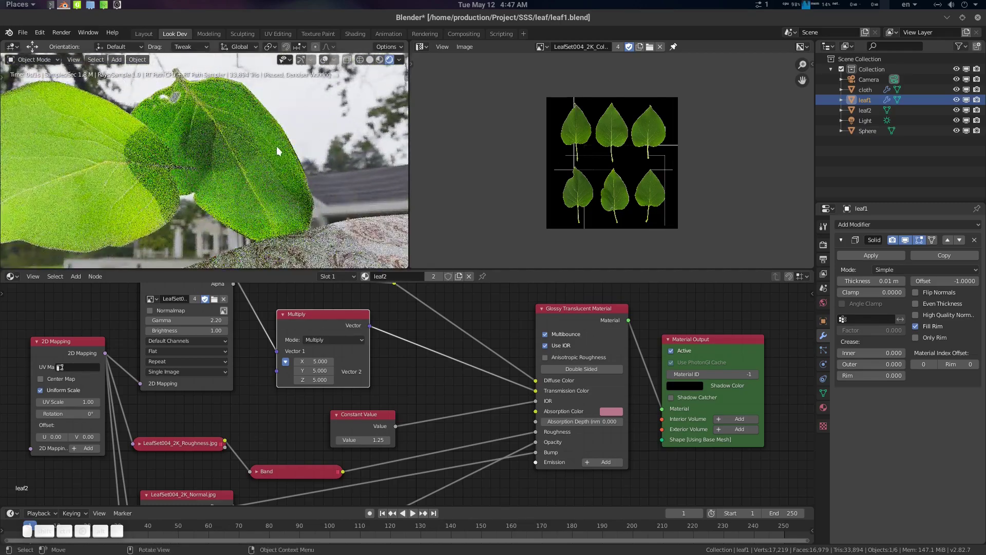
{"action": "middle_click_drag", "start_coordinate": [291, 184], "coordinate": [285, 217]}
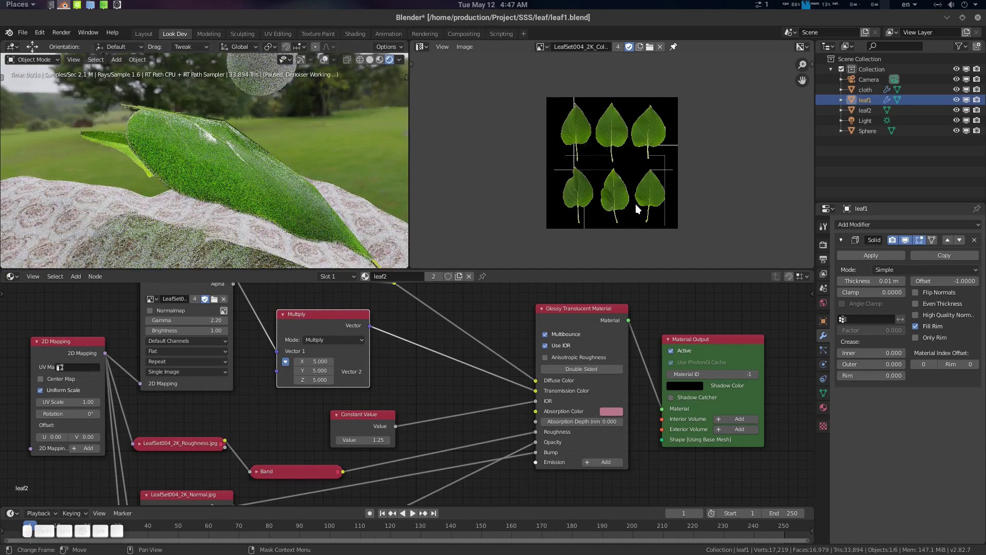
{"action": "middle_click_drag", "start_coordinate": [329, 191], "coordinate": [292, 187]}
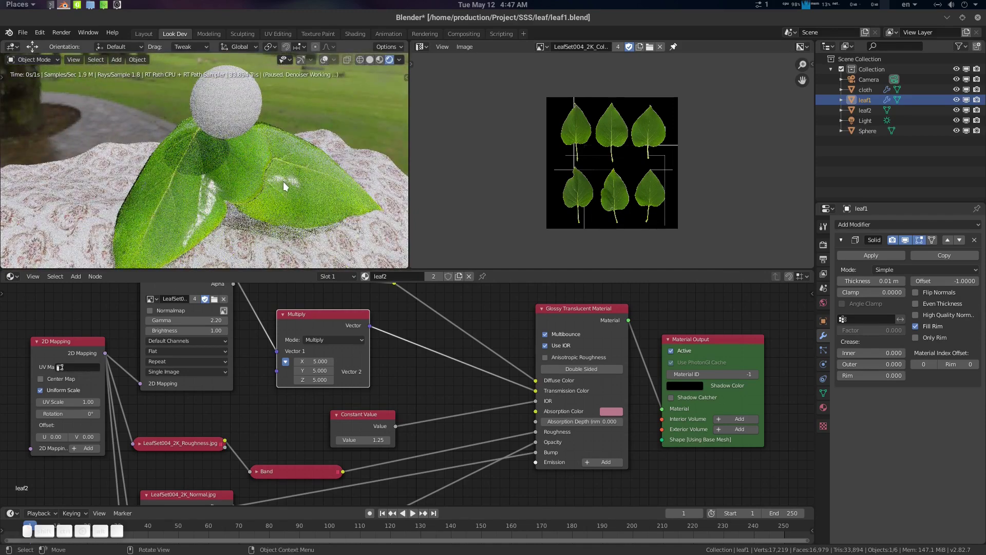